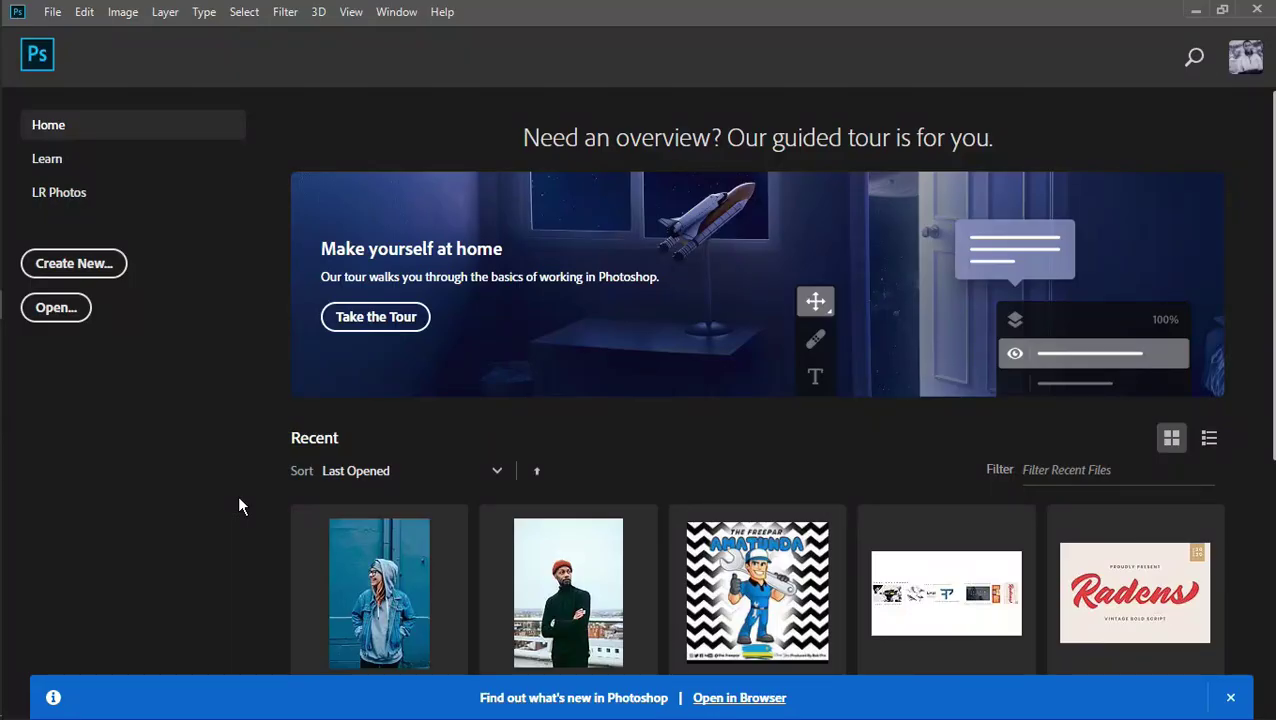
Create a new 2000 × 2000 px document at 72 ppi with a white background
click(88, 266)
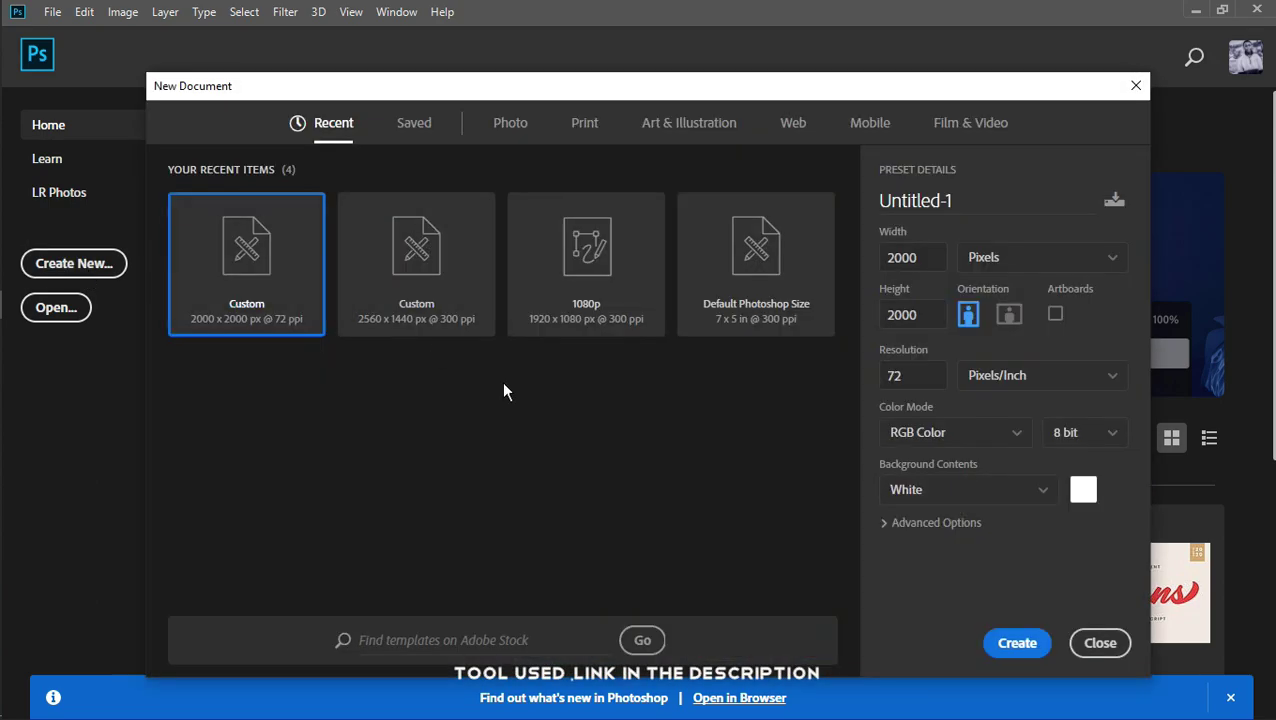
double_click(903, 257)
double_click(906, 314)
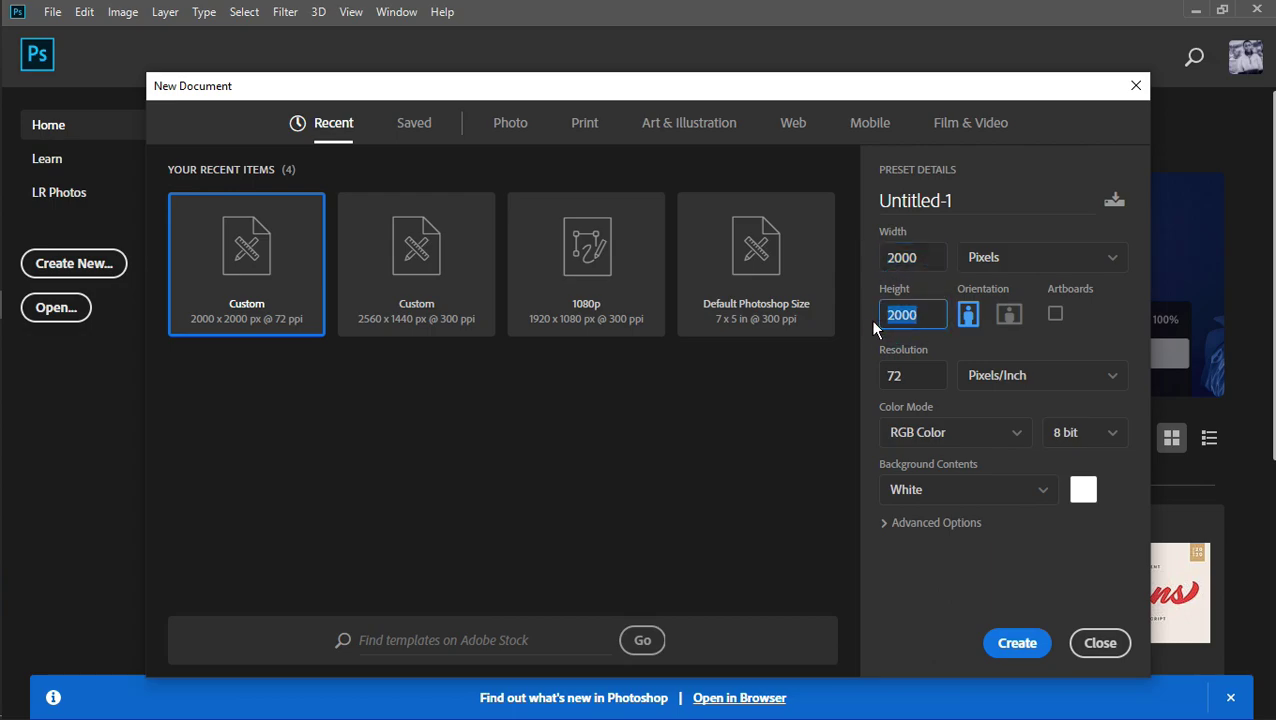
double_click(895, 376)
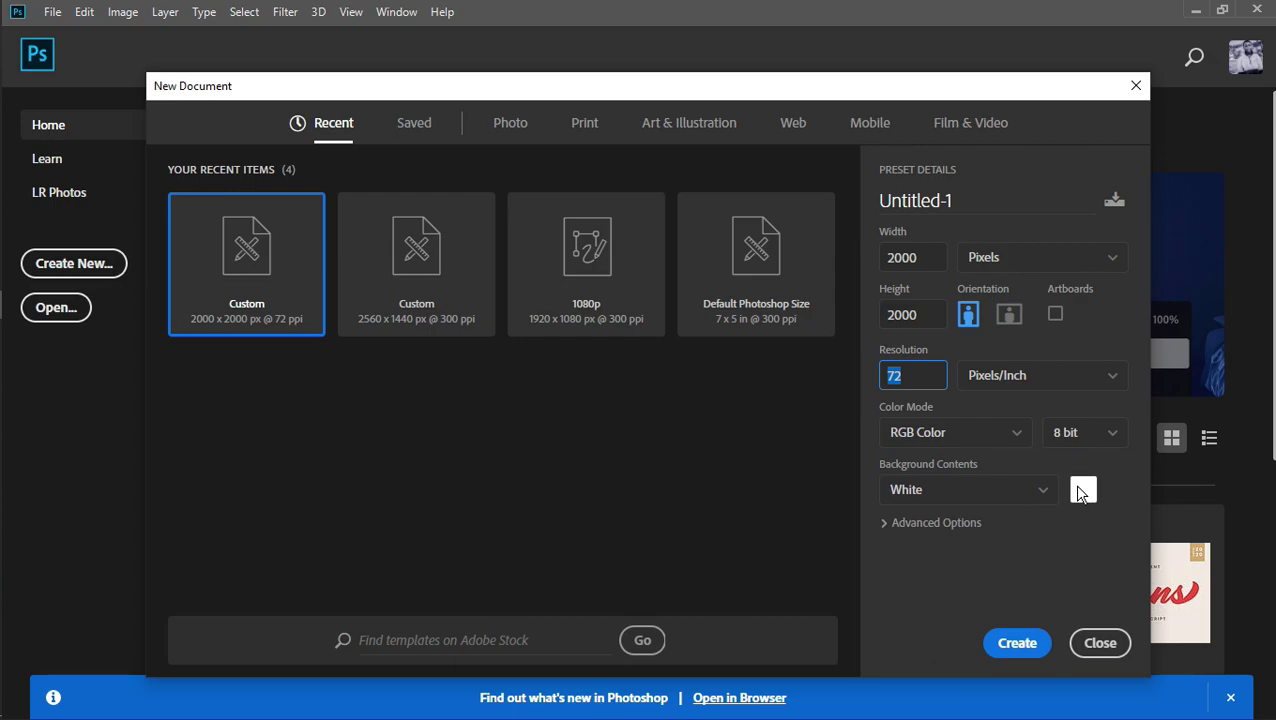
click(1028, 644)
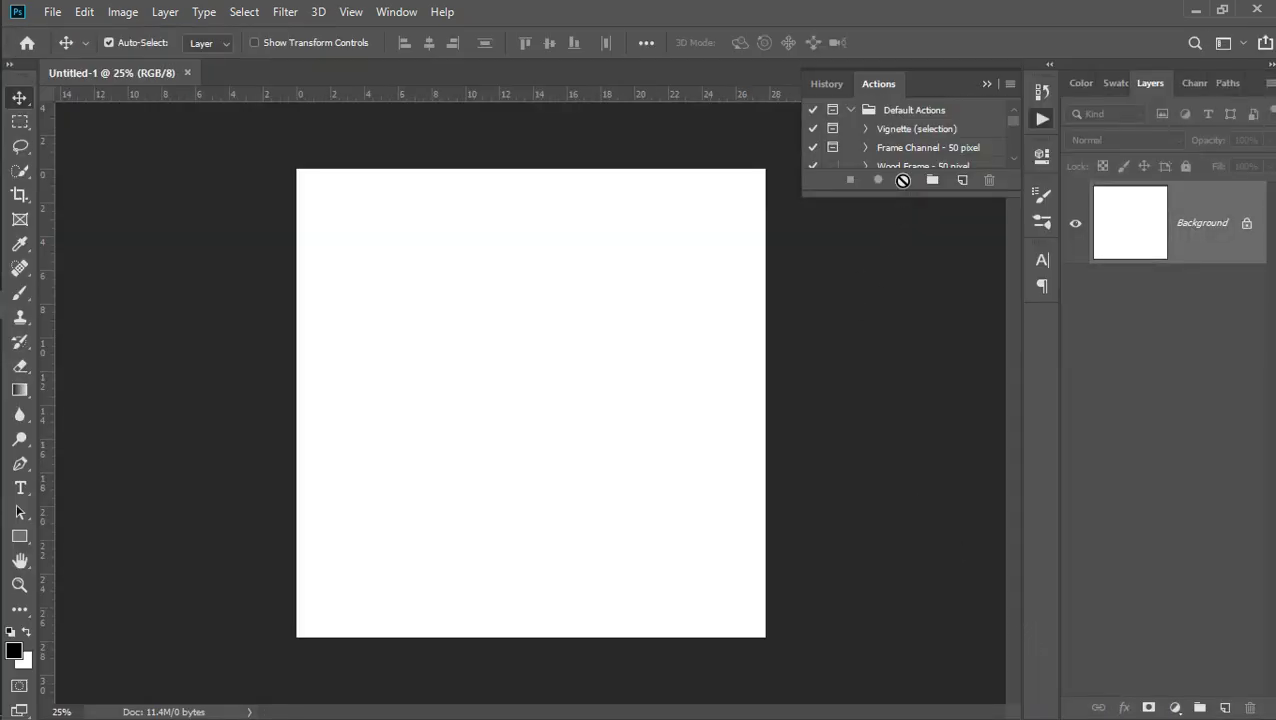
Open Portrait 1 and Portrait 2 together, then return to the blank Untitled-1 canvas
click(984, 84)
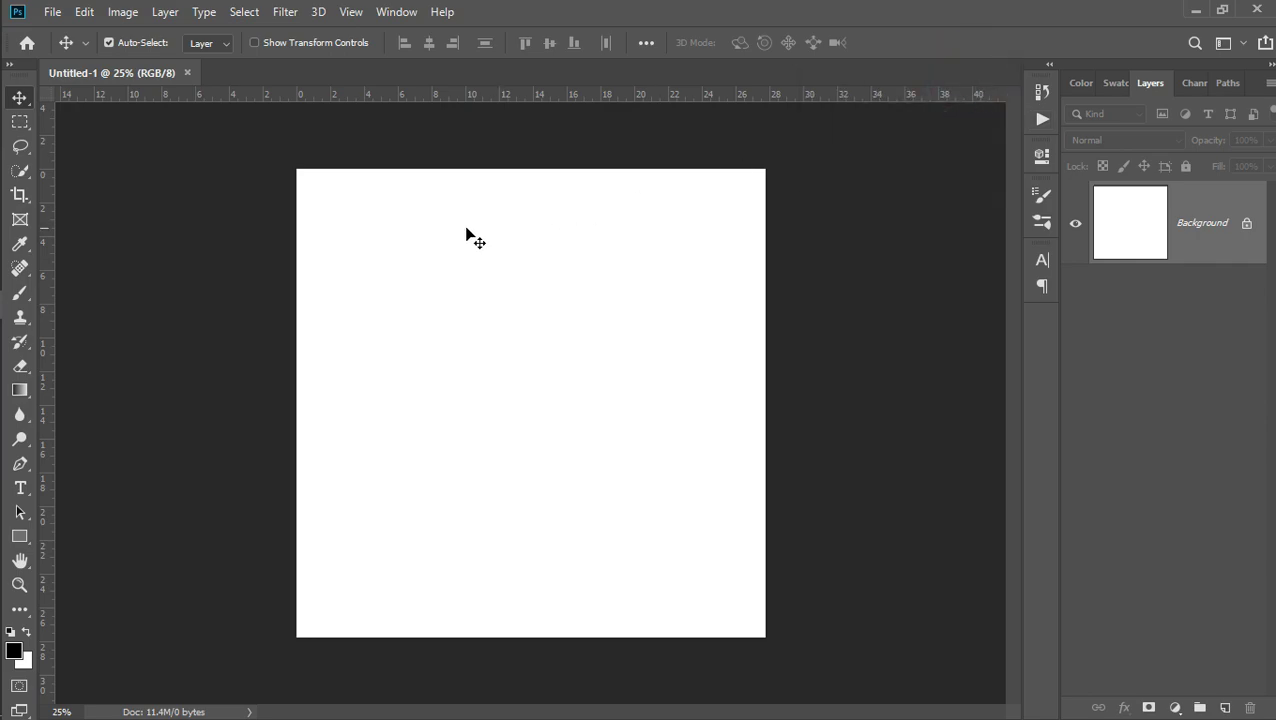
click(50, 11)
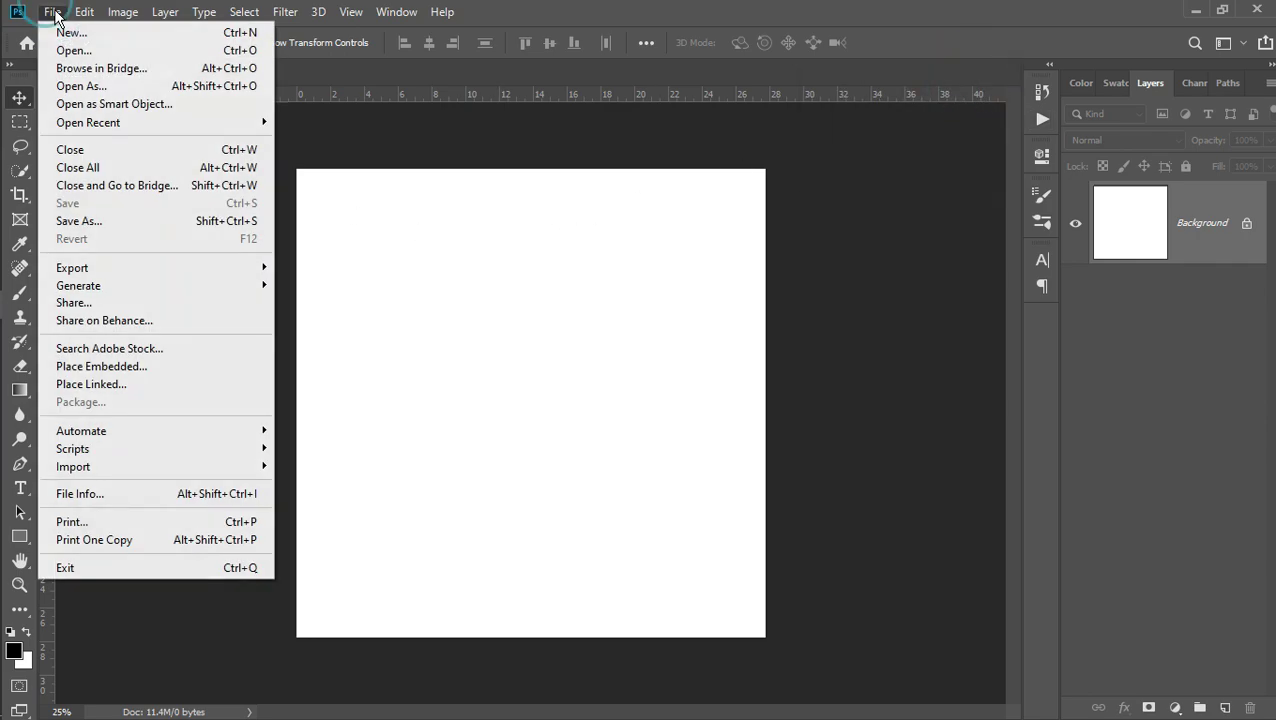
click(64, 50)
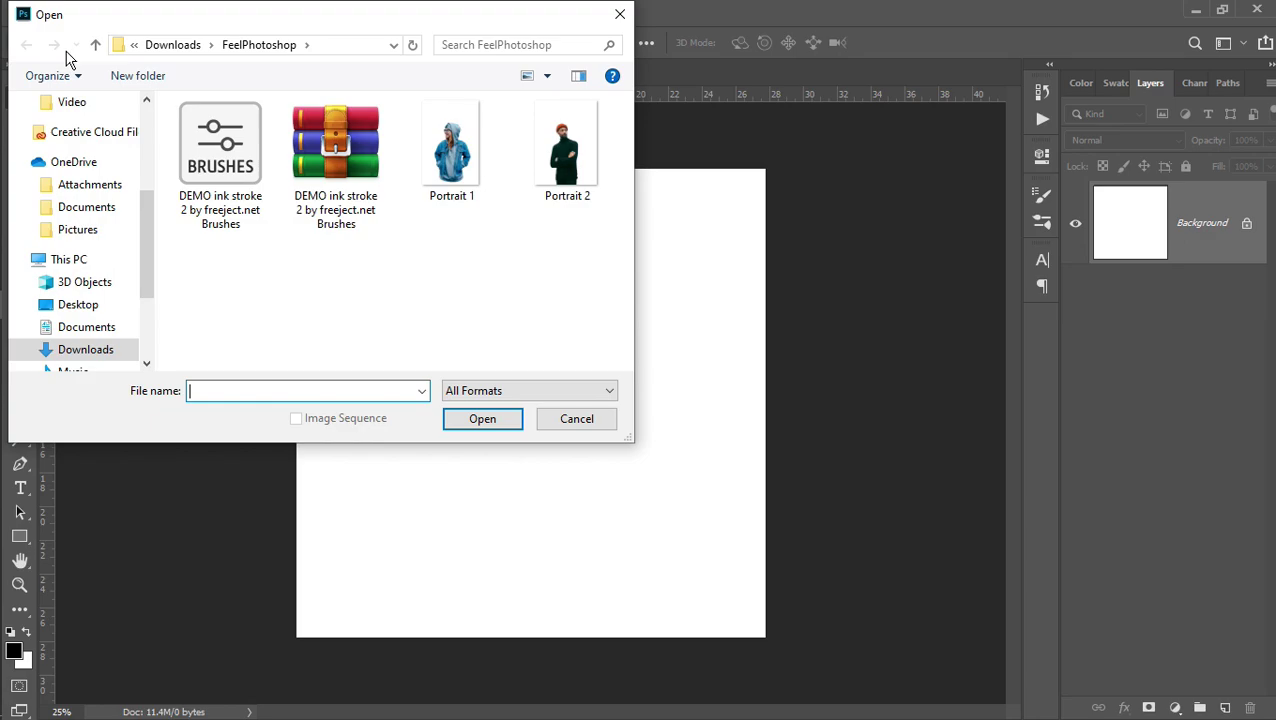
click(466, 203)
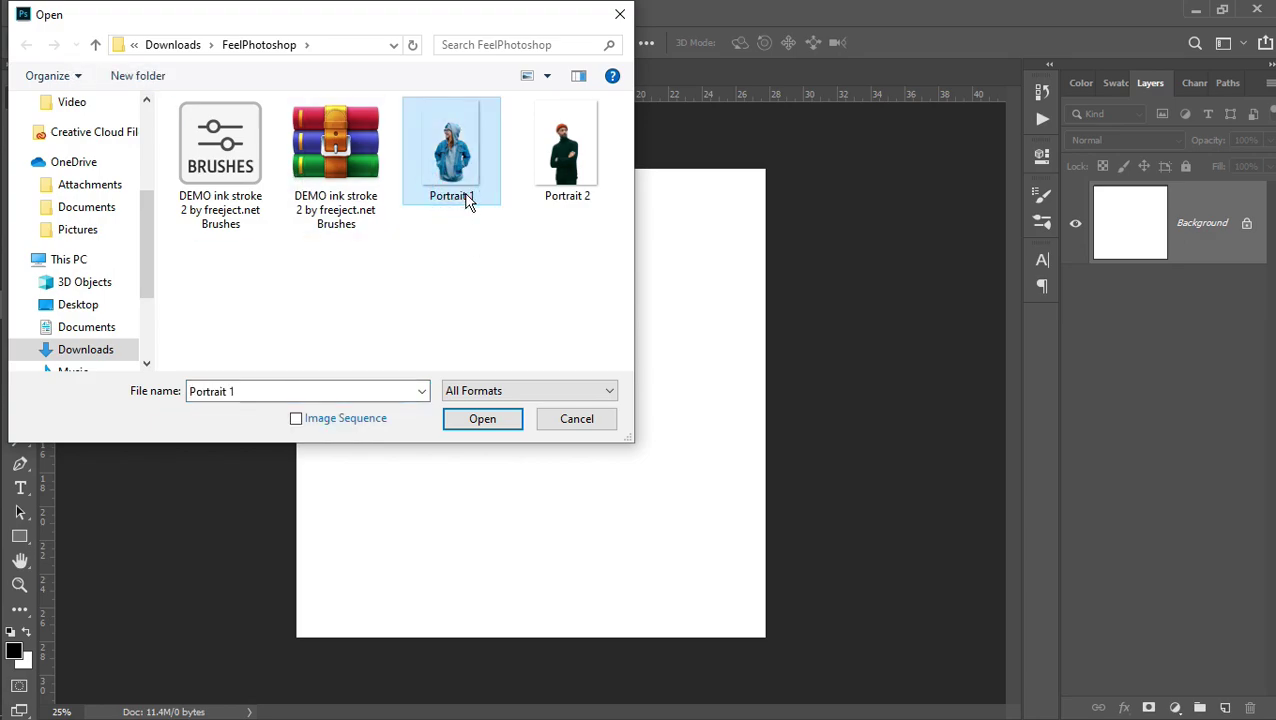
ctrl+click(539, 183)
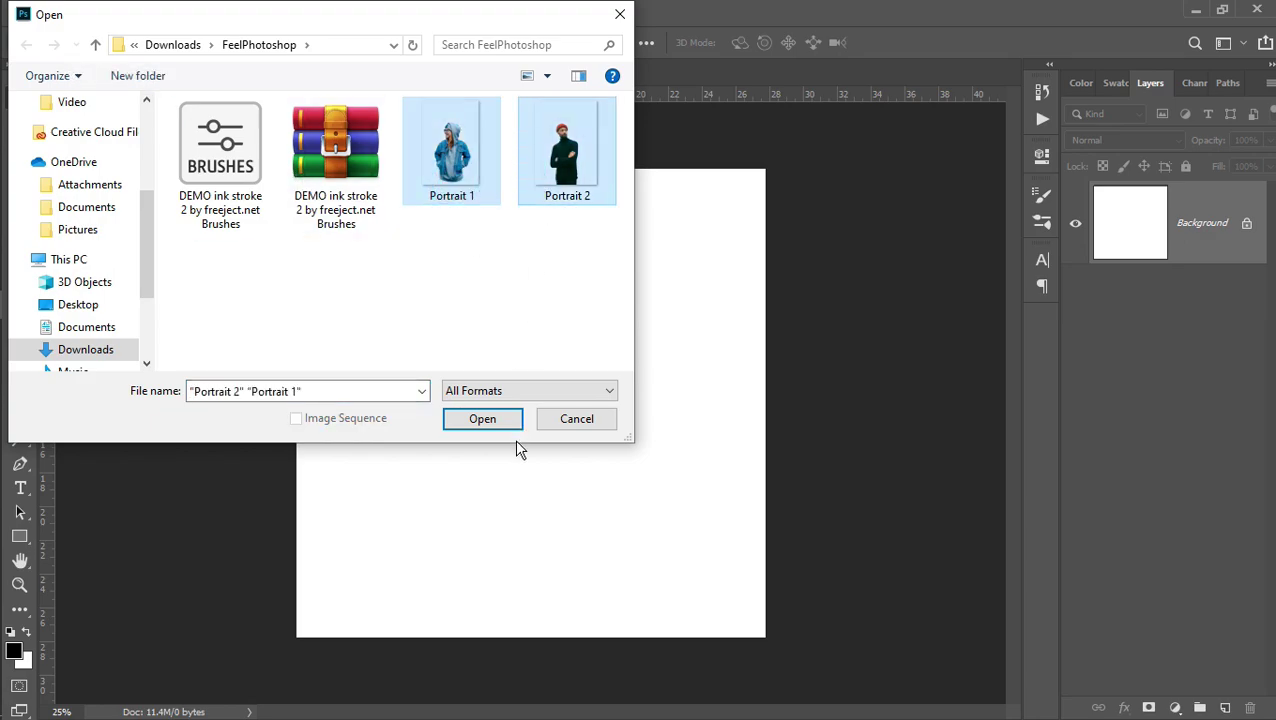
click(485, 419)
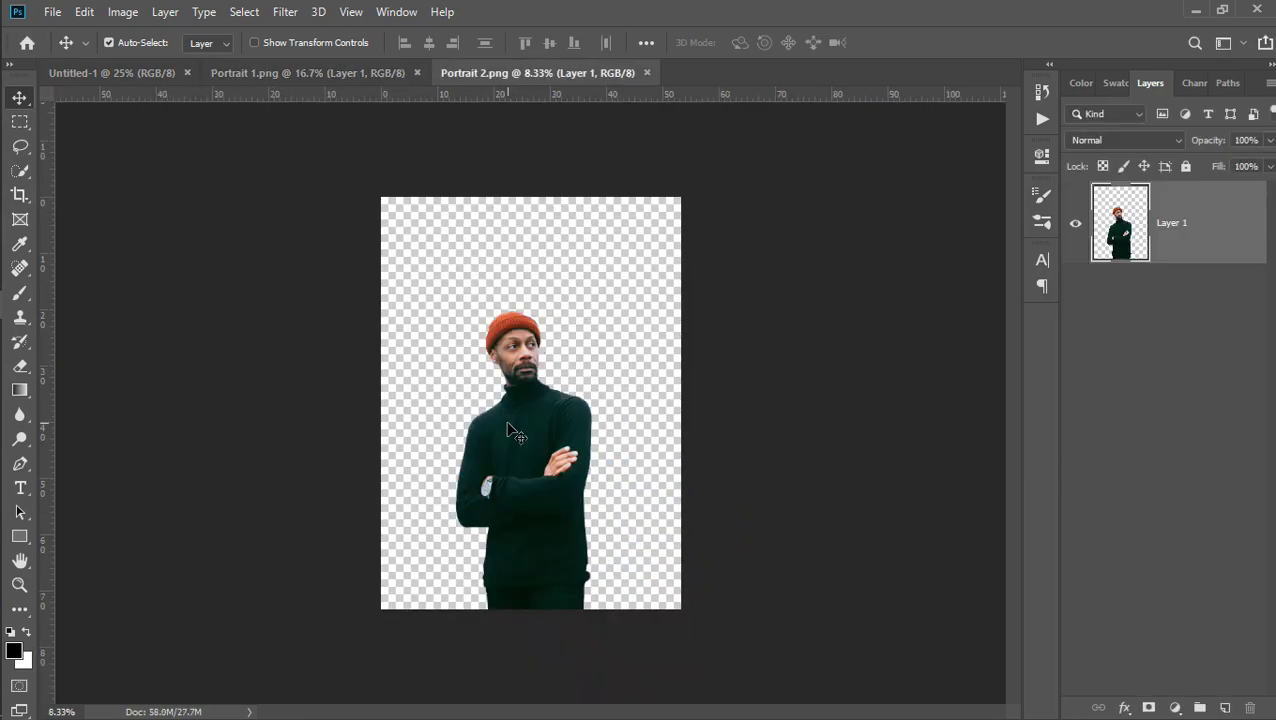
click(329, 75)
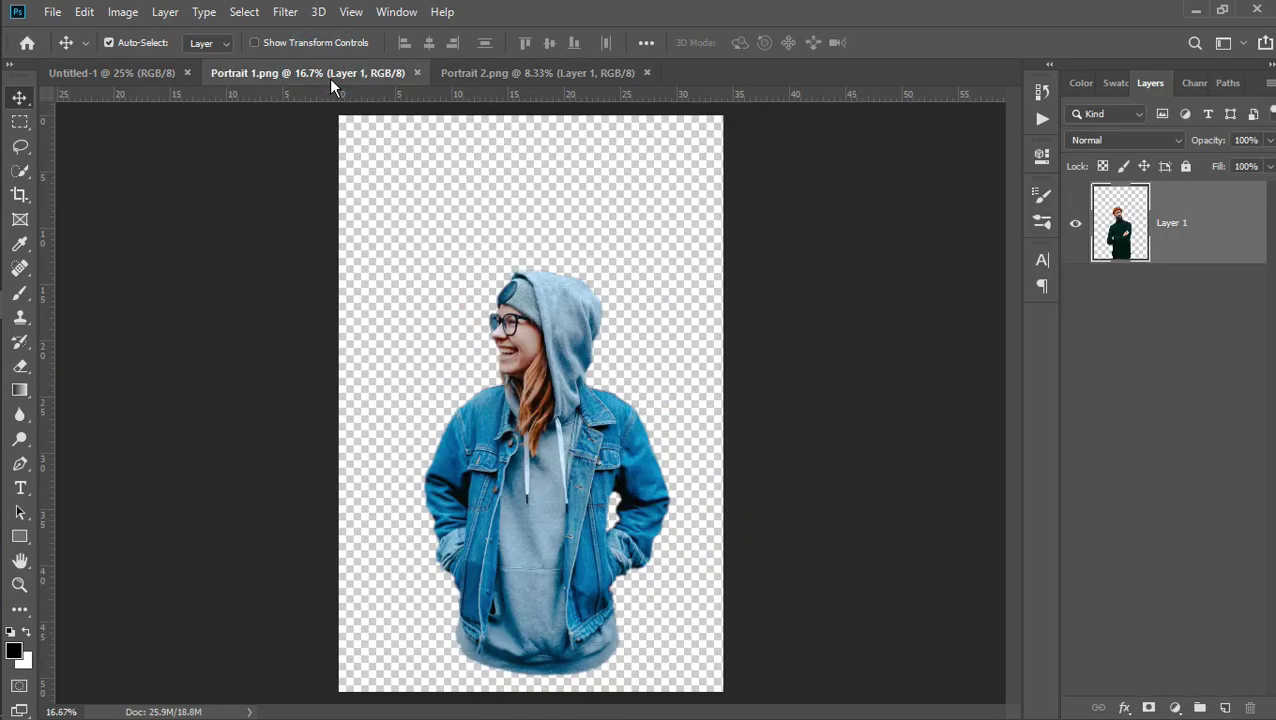
click(172, 74)
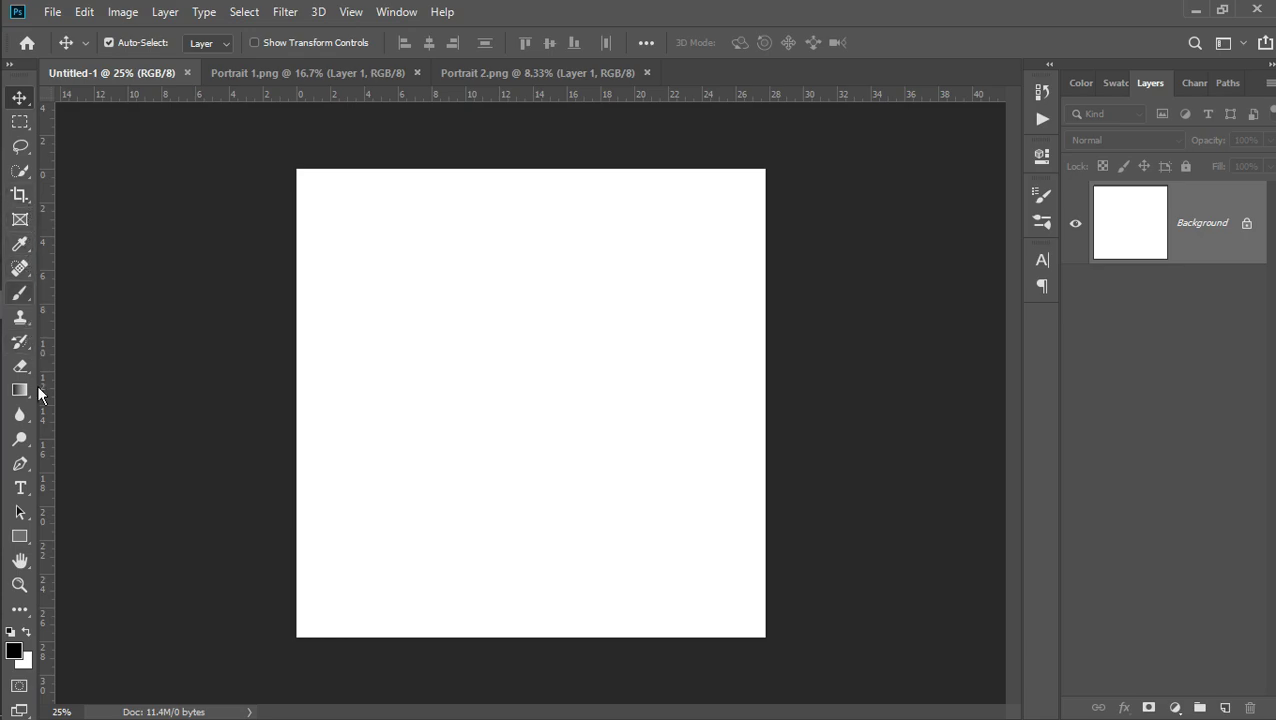
Import the DEMO ink stroke ABR brush file into the Brush Tool presets
click(27, 292)
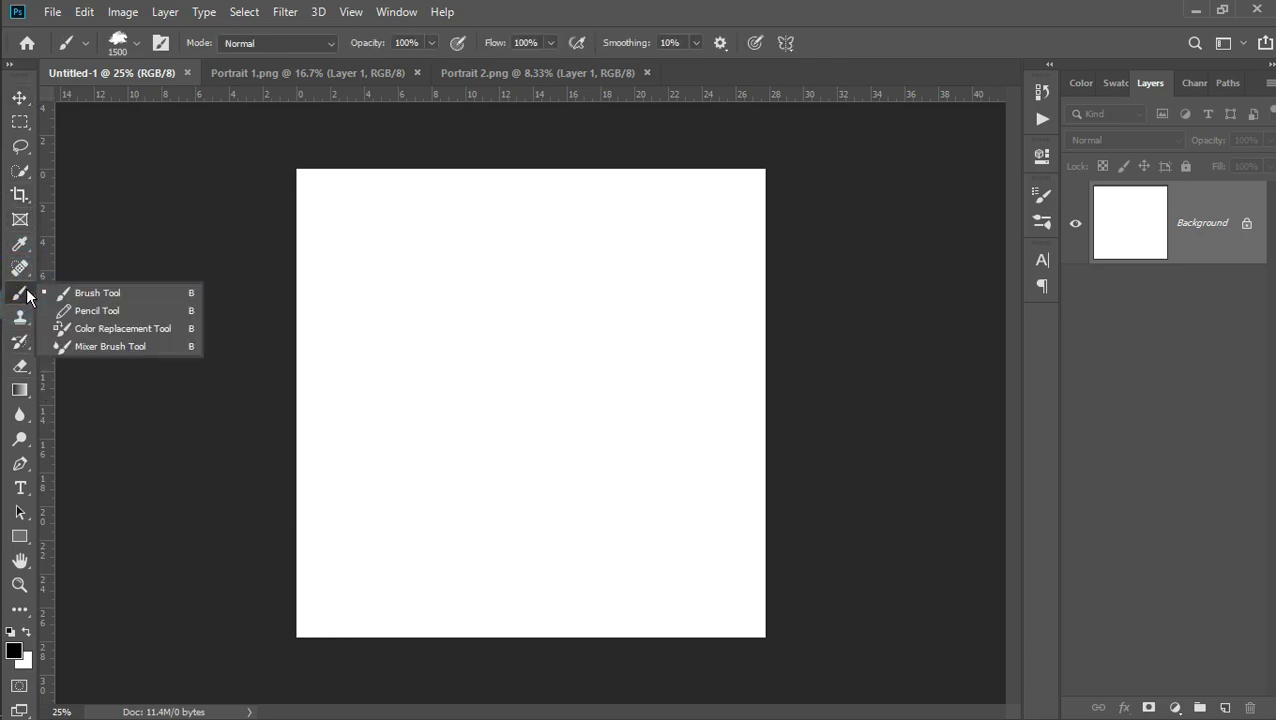
click(77, 290)
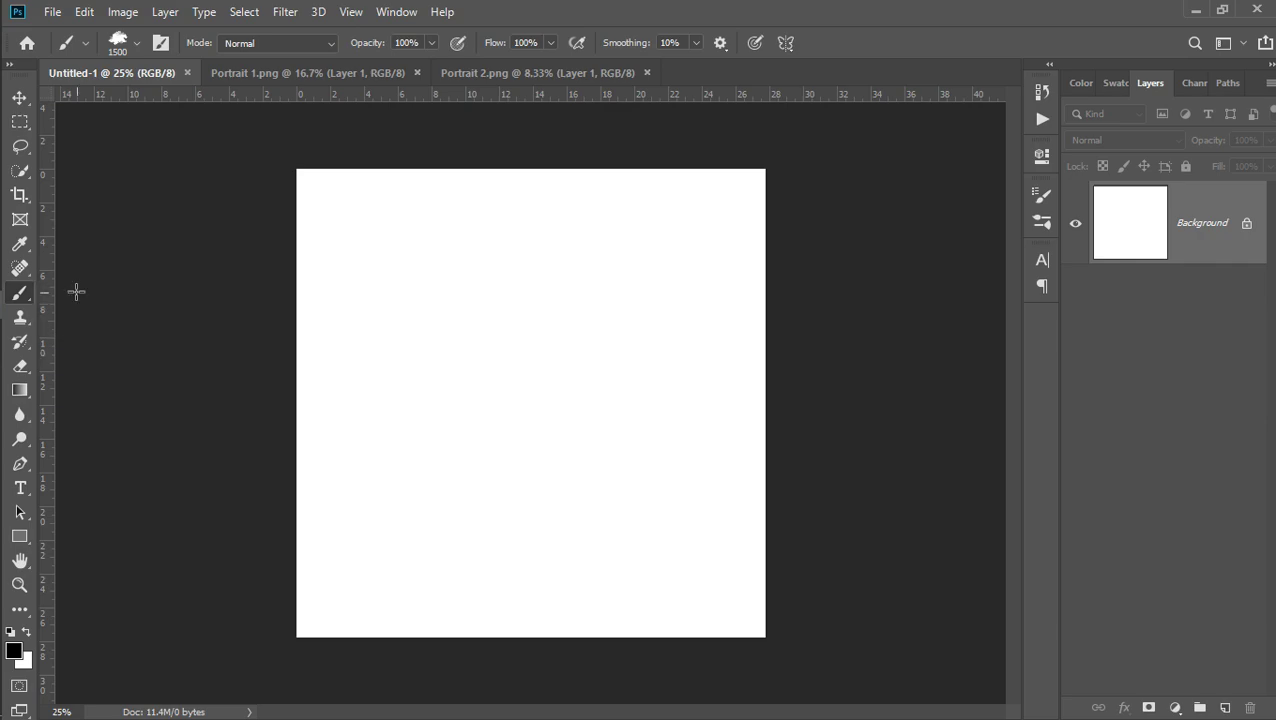
click(139, 43)
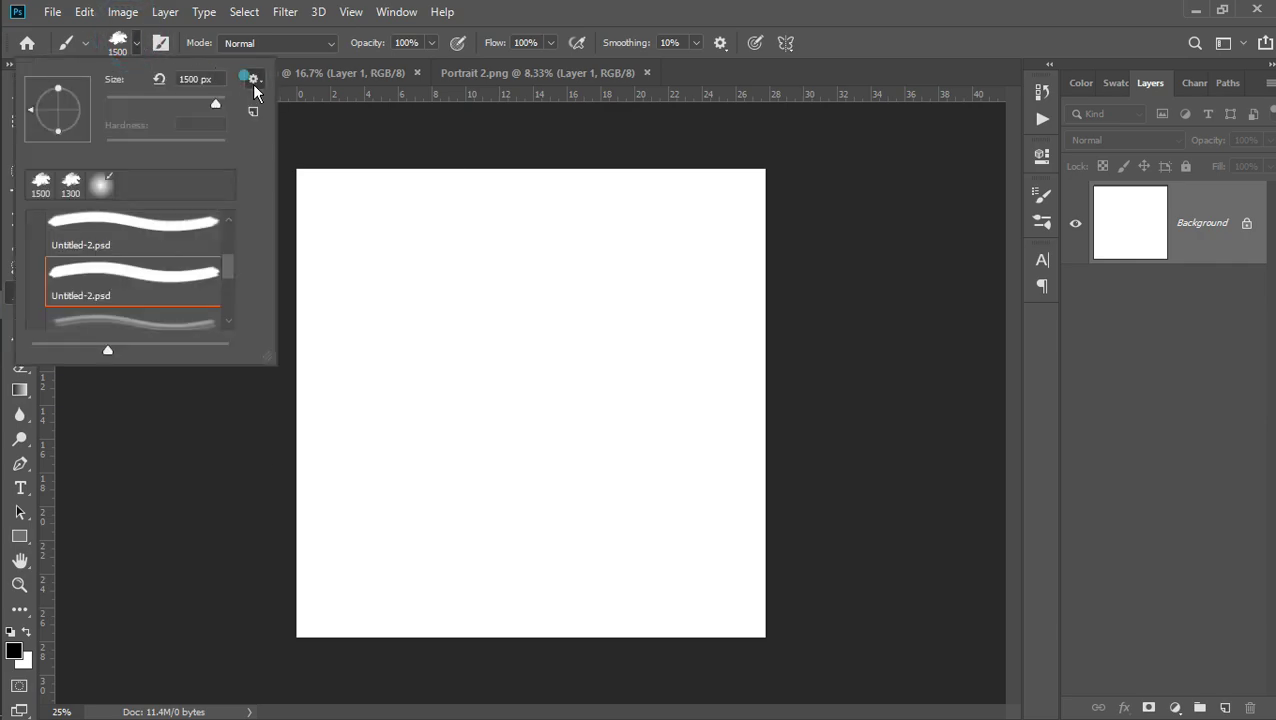
click(254, 80)
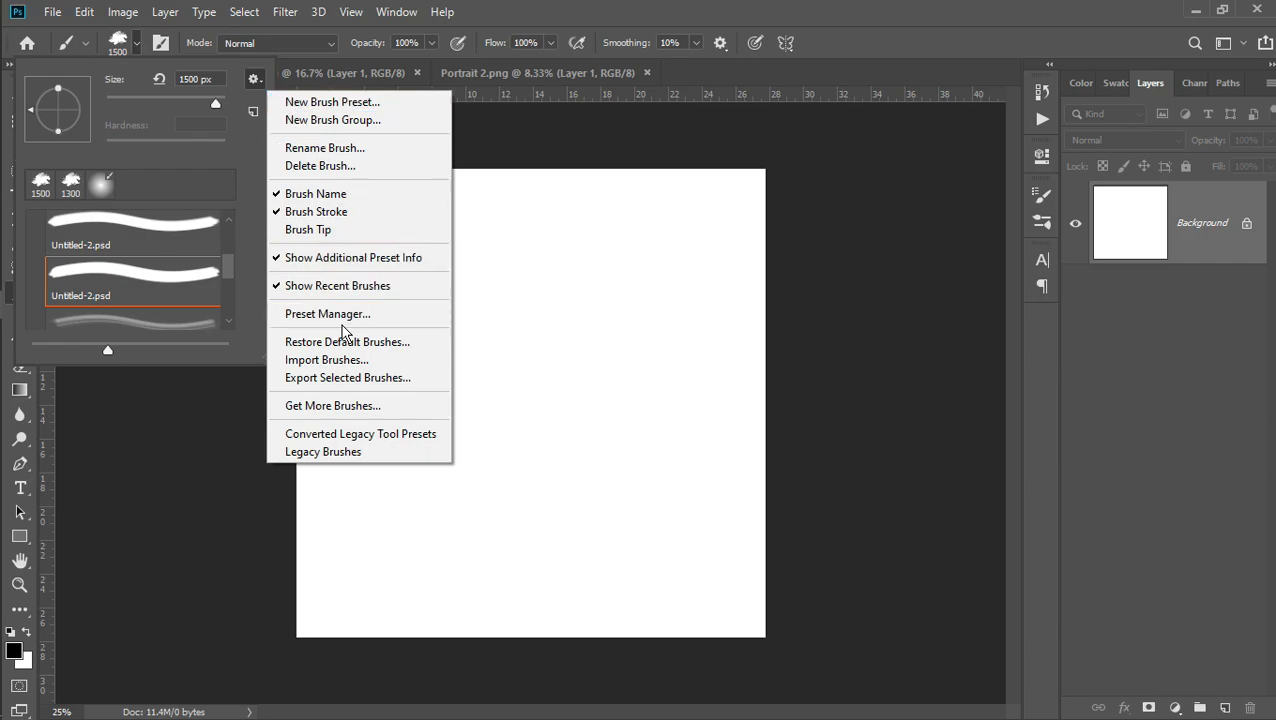
click(343, 362)
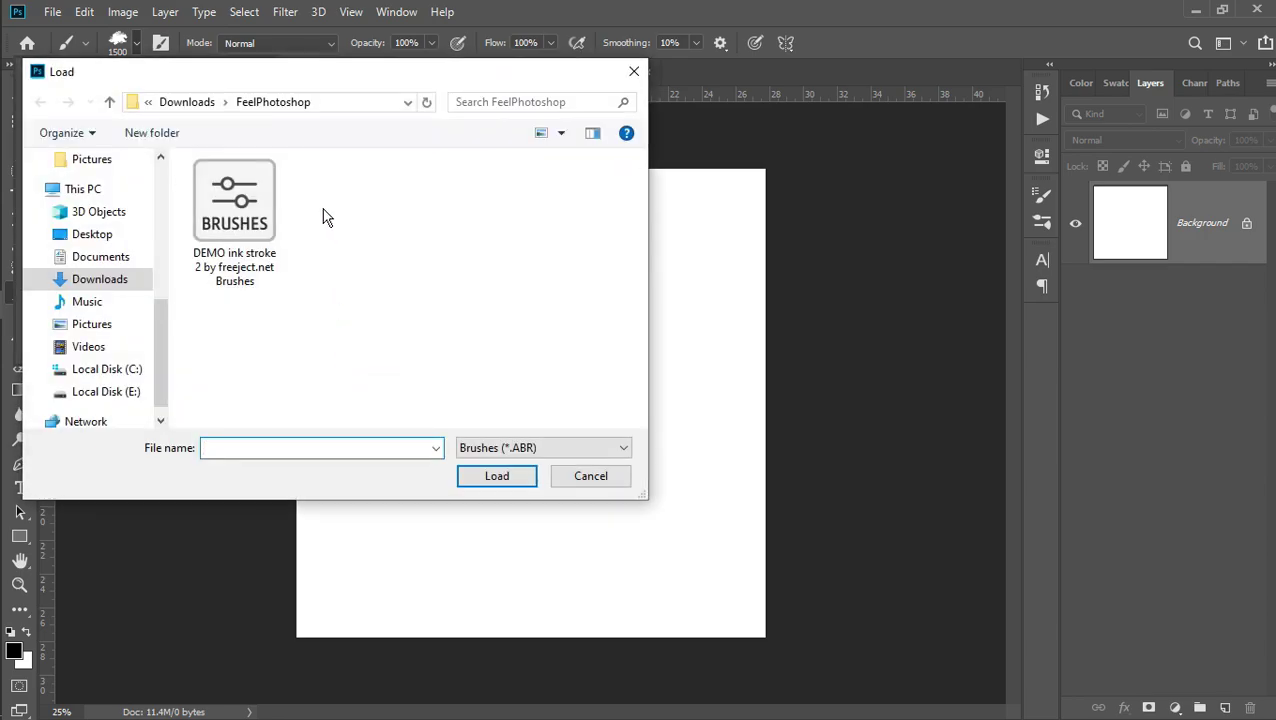
click(231, 275)
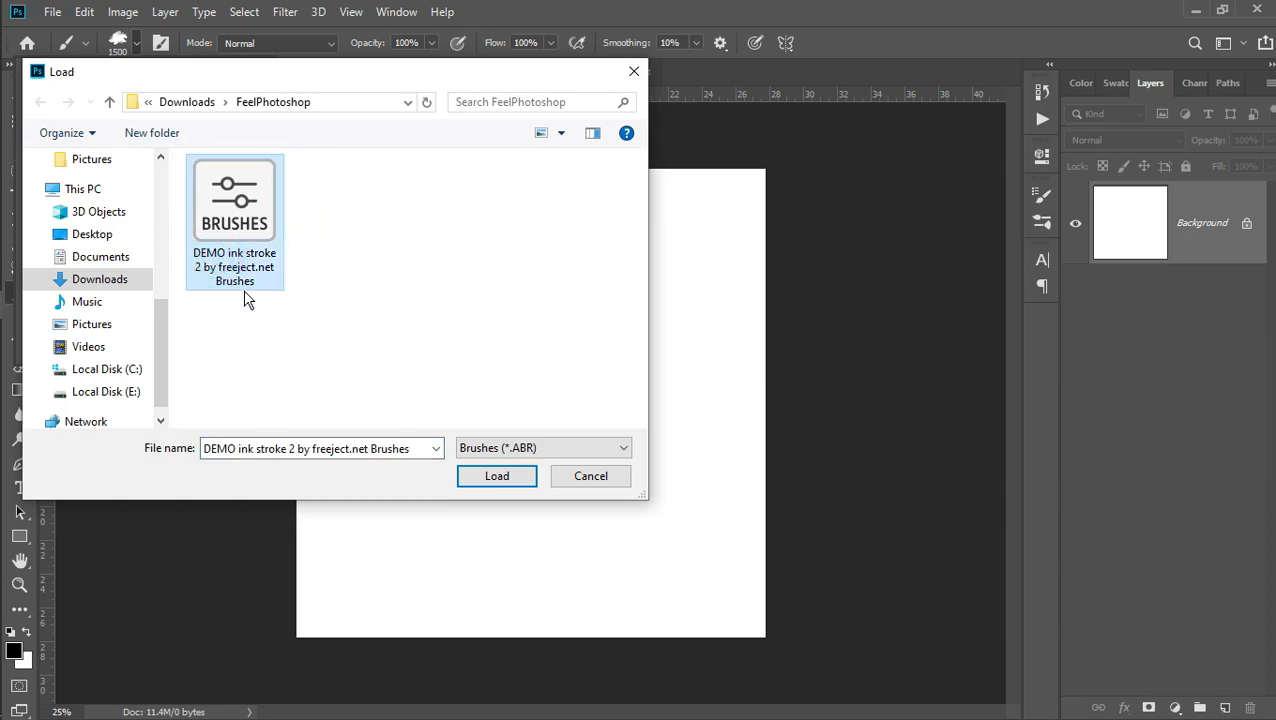
click(511, 480)
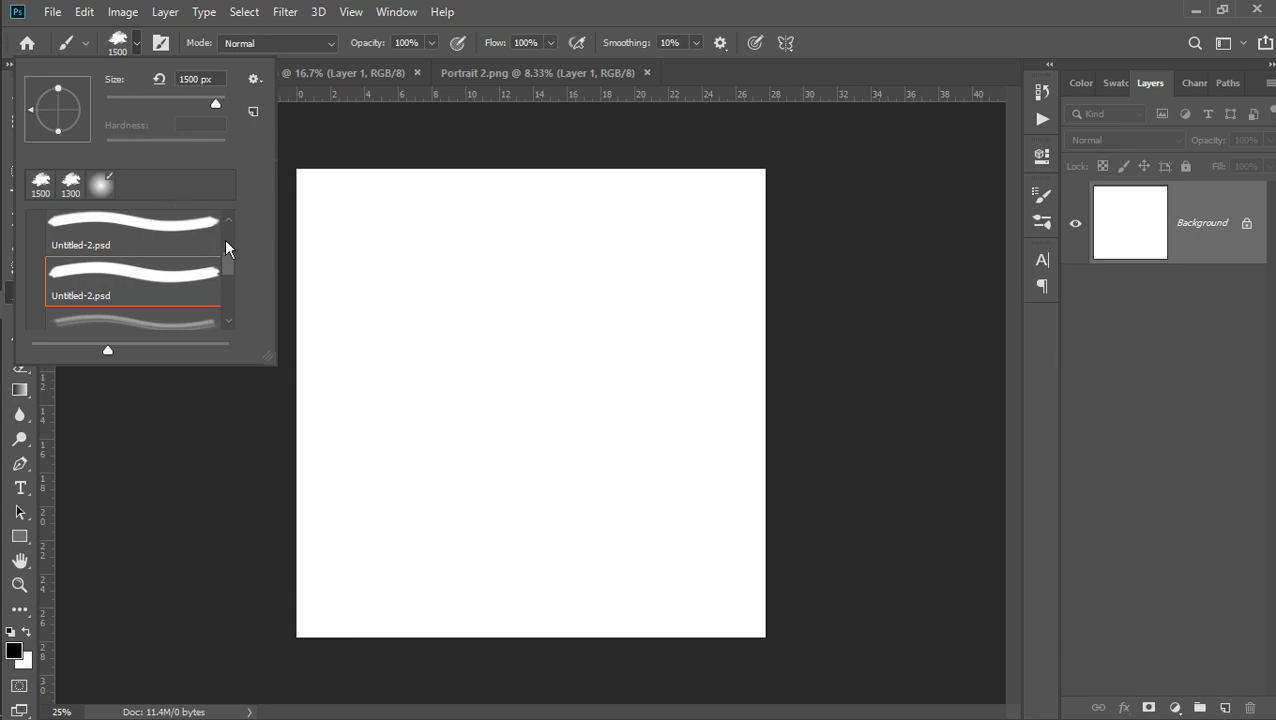
Collapse the first DEMO ink stroke brush folder and expand the second
drag(226, 262, 226, 255)
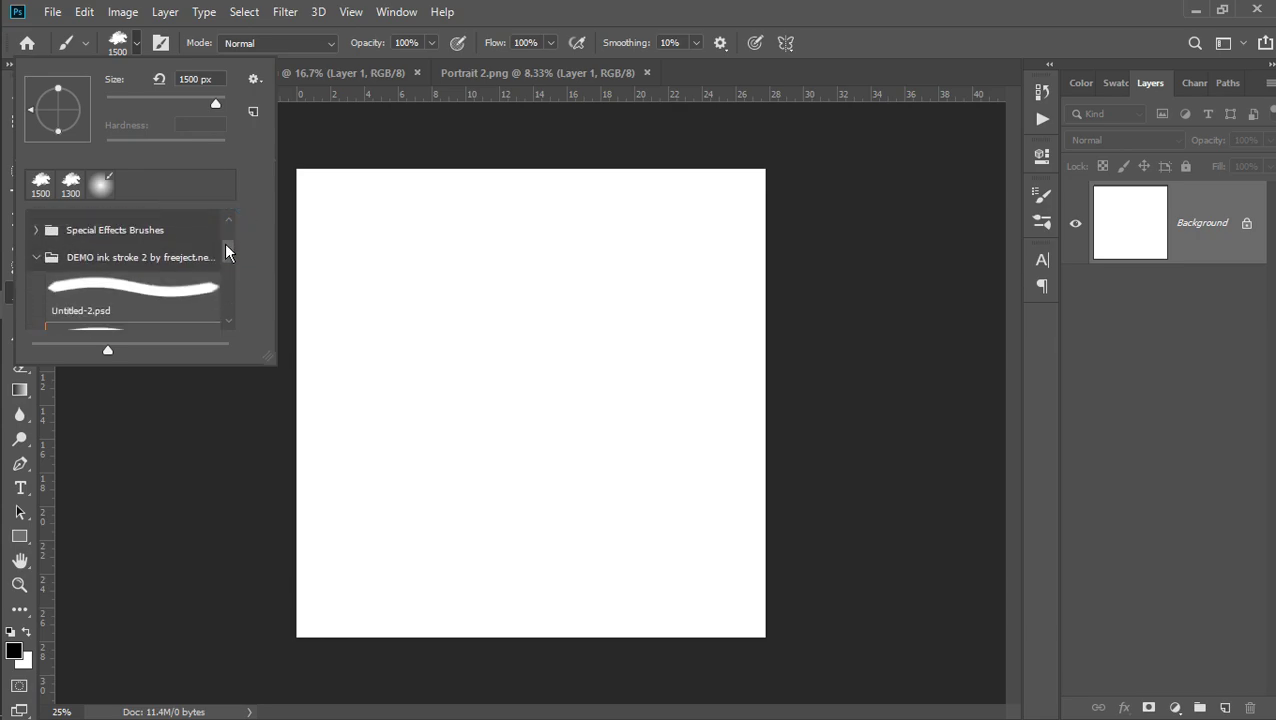
click(37, 258)
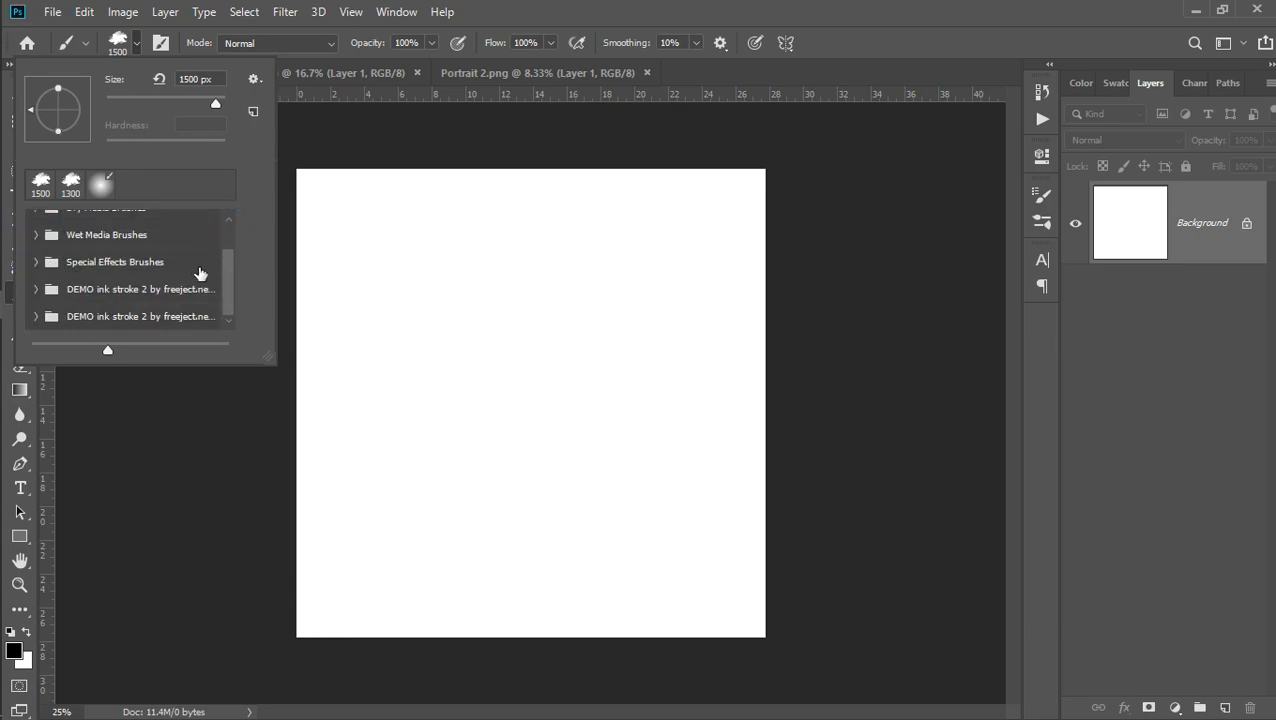
click(38, 316)
drag(229, 245, 225, 270)
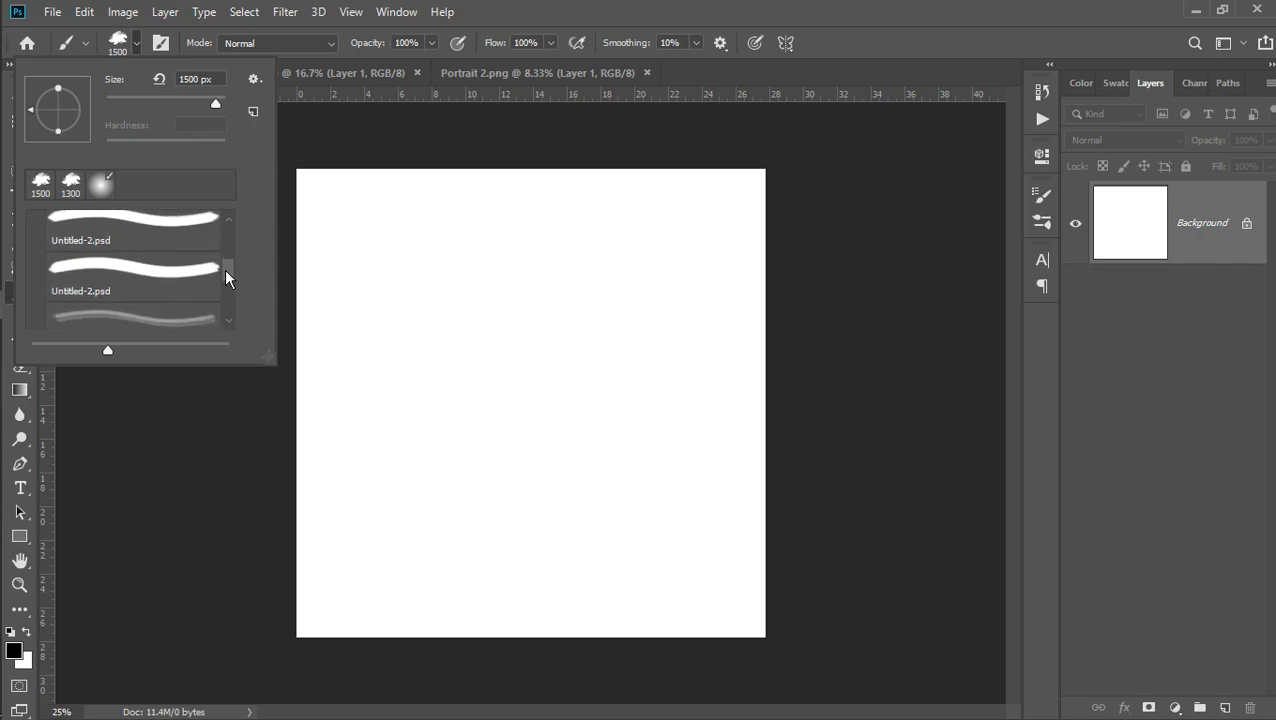
Stamp a flipped 1400 px Untitled-2.psd ink splatter left of centre, then view Portrait 1
click(96, 266)
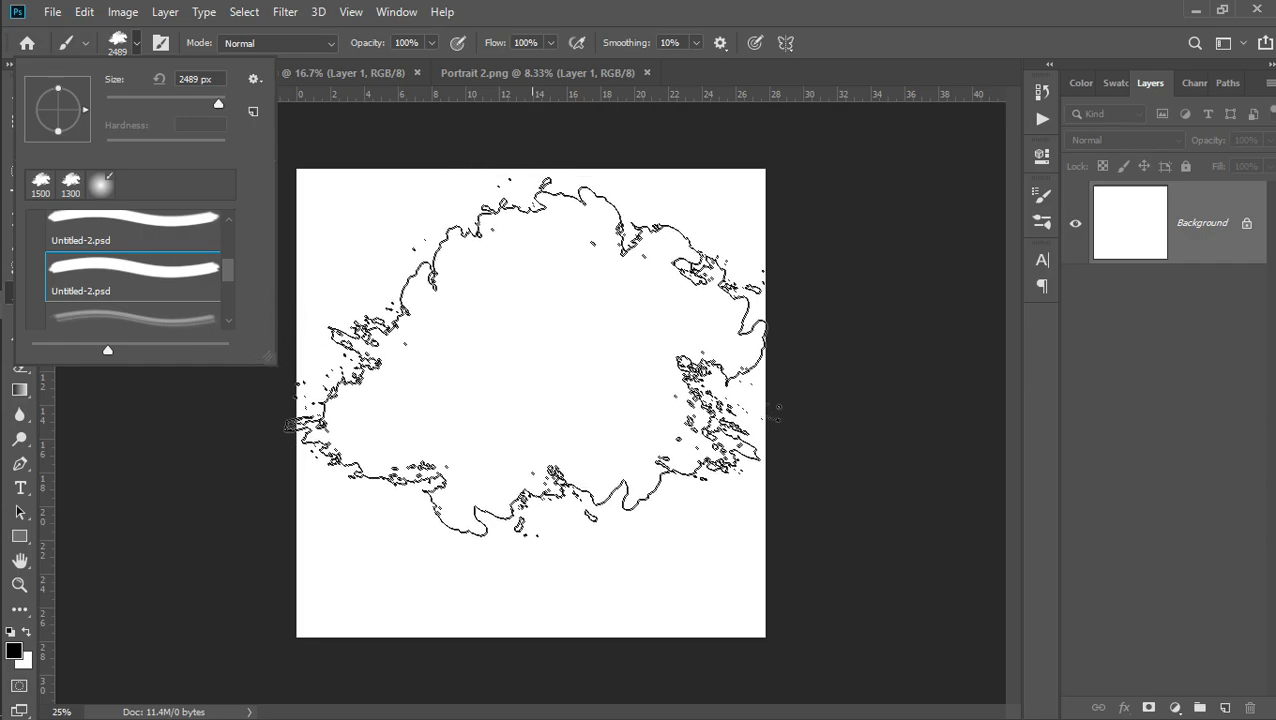
drag(84, 112, 41, 114)
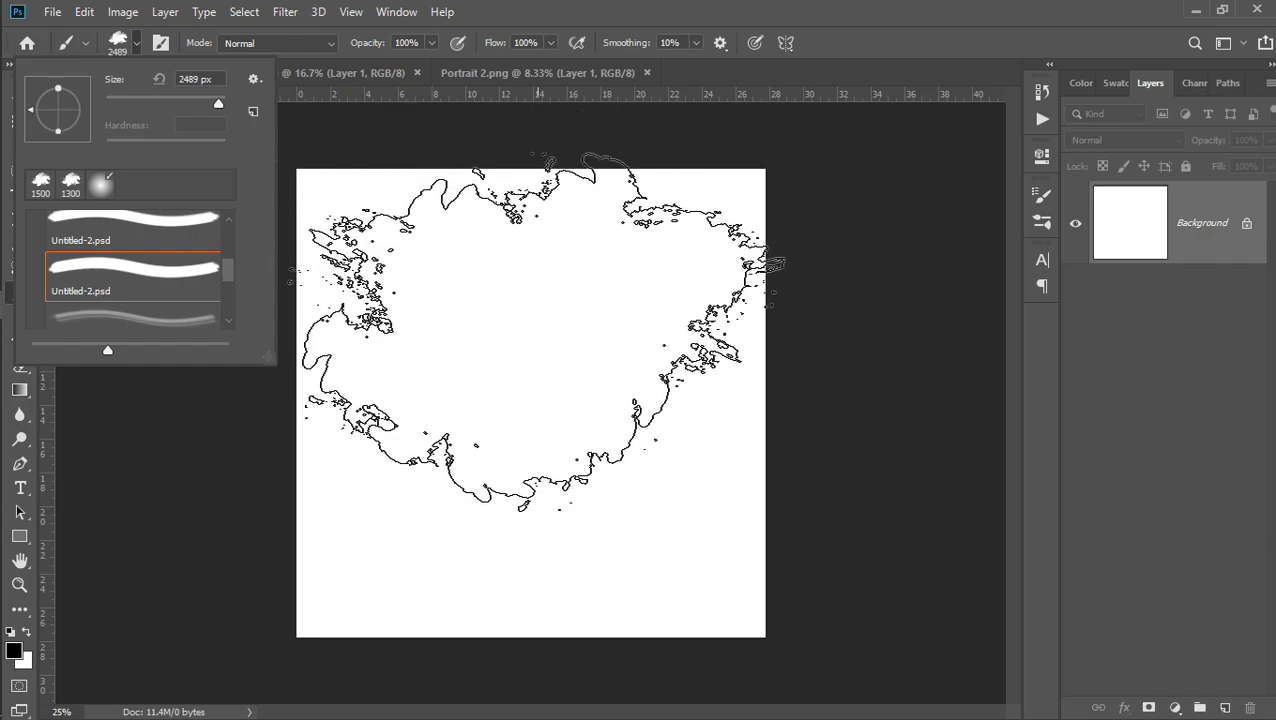
key(Escape)
key(bracketleft)
key(bracketleft)
key(bracketleft)
key(bracketleft)
key(bracketleft)
key(bracketleft)
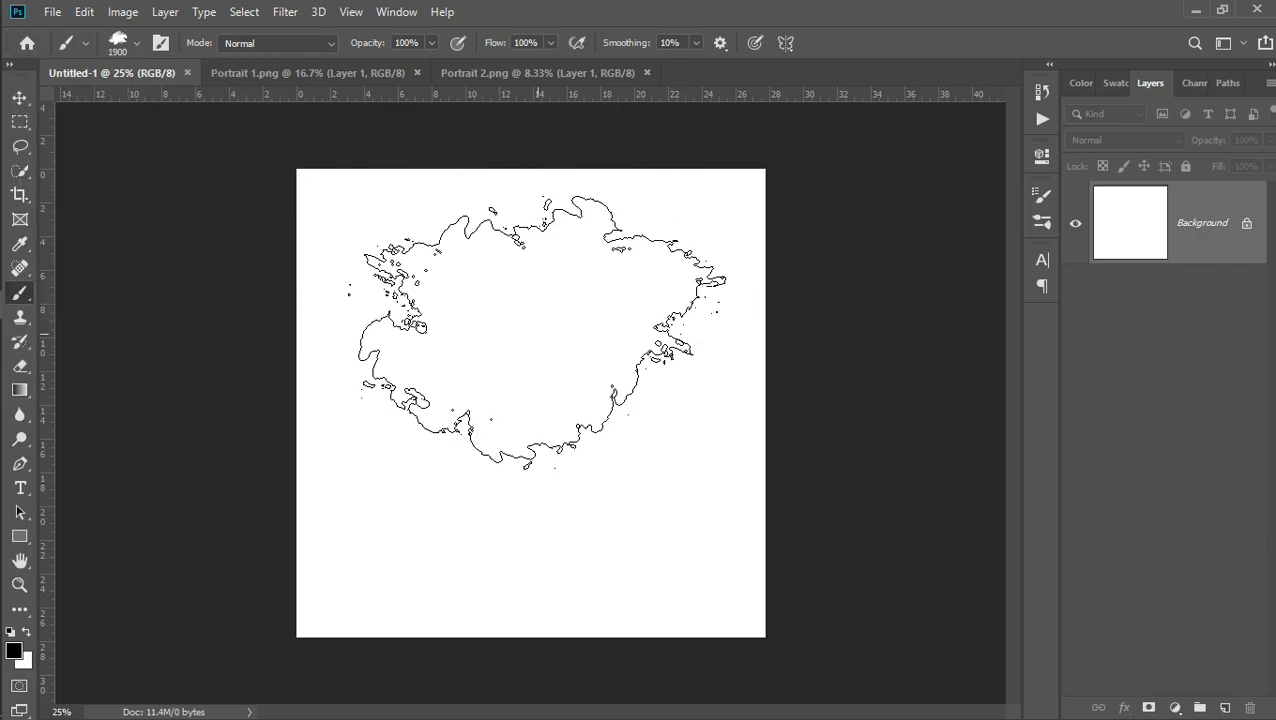
key(bracketleft)
key(bracketleft)
key(bracketleft)
key(bracketleft)
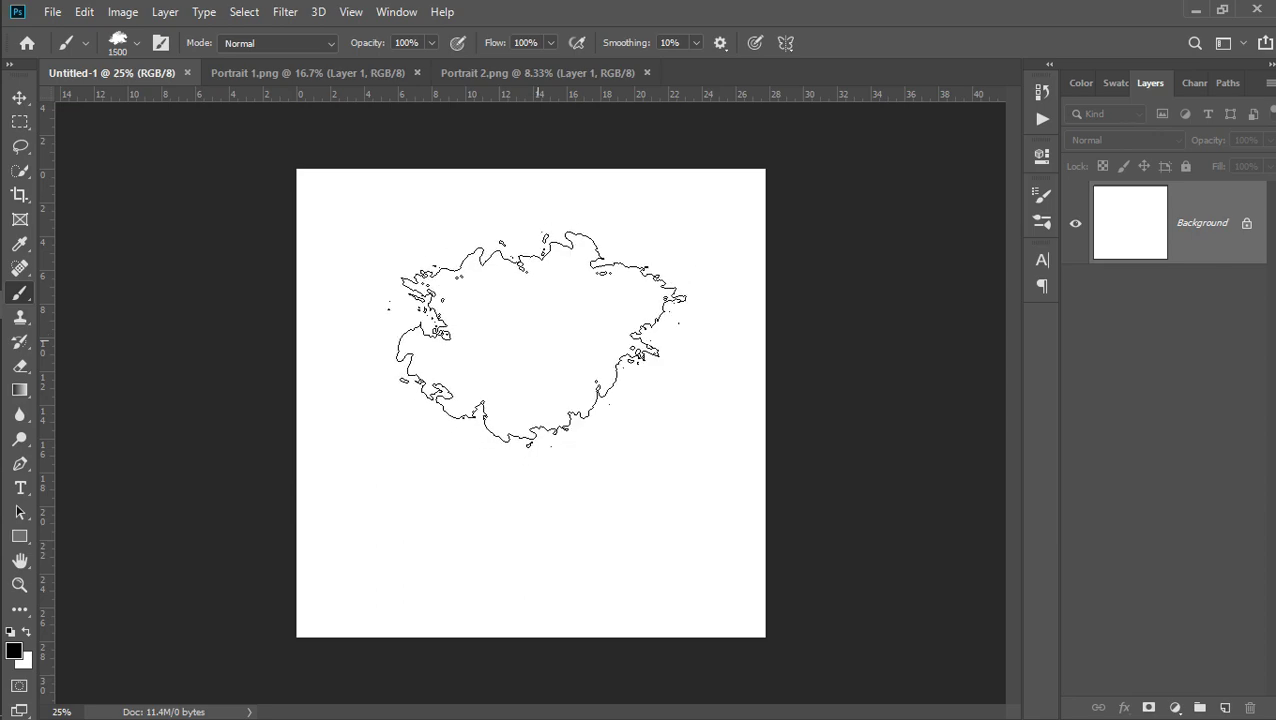
key(bracketleft)
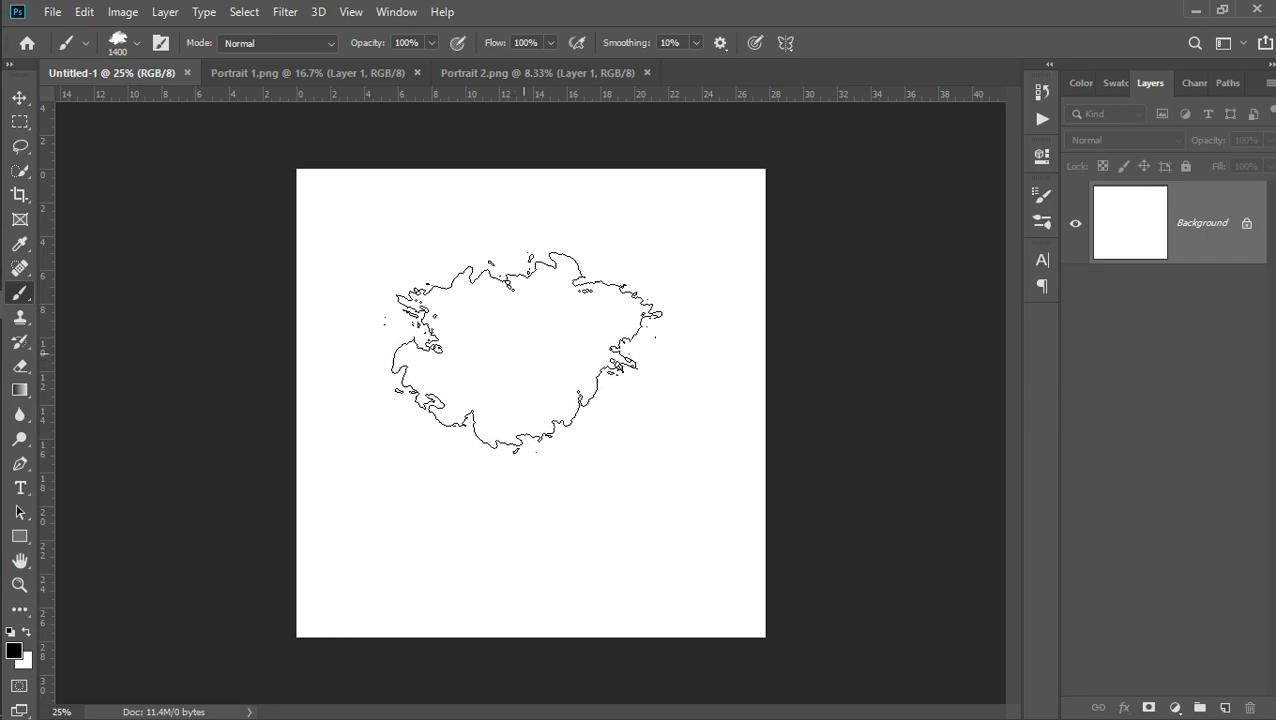
click(529, 361)
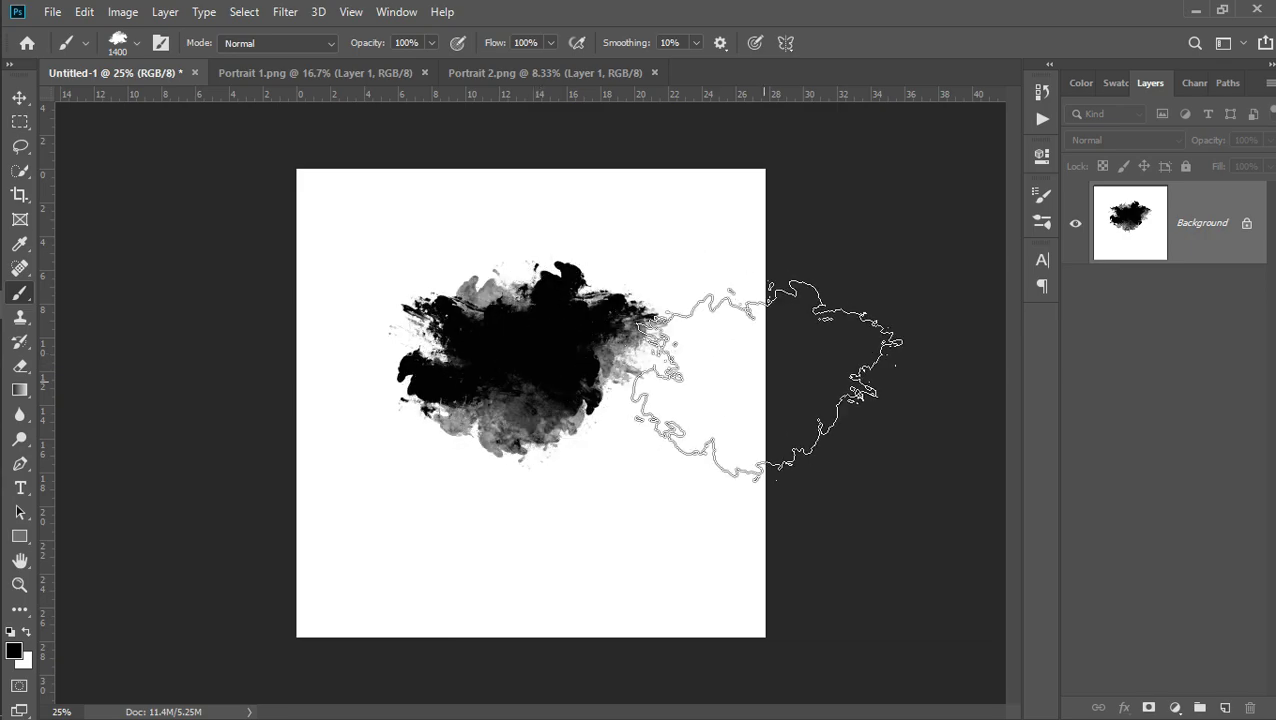
click(393, 73)
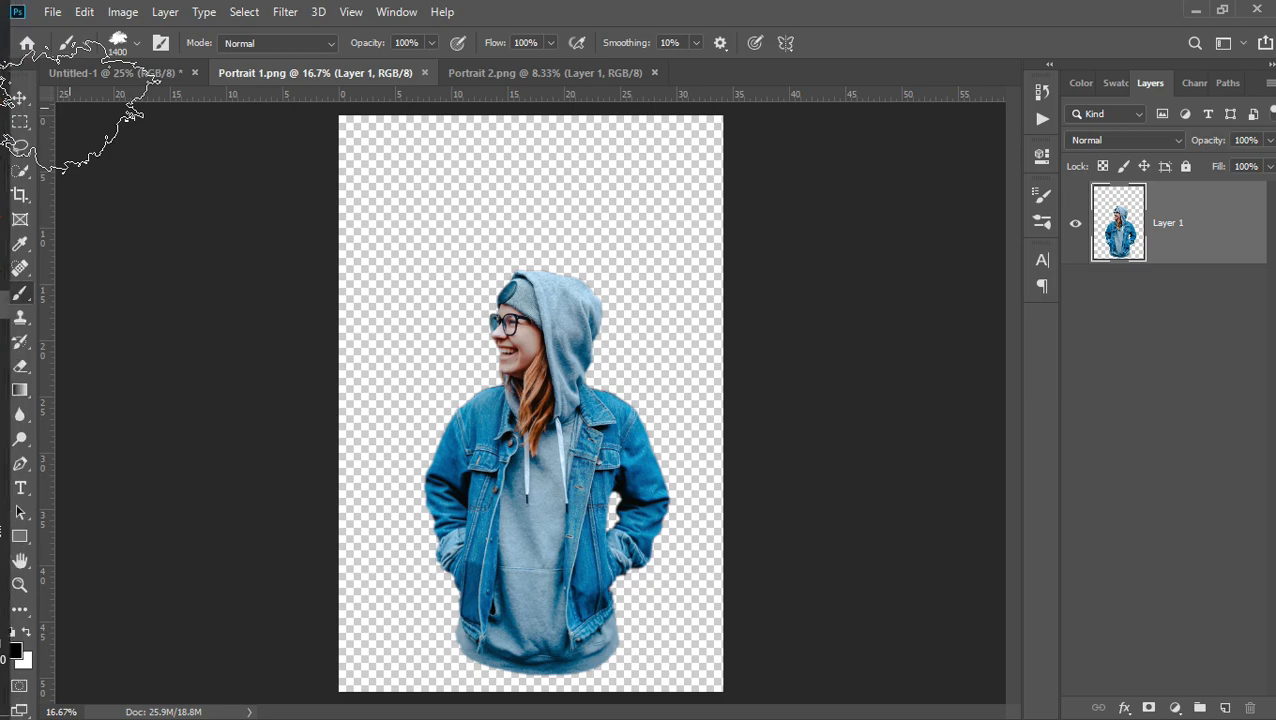
Bring the Portrait 1 cutout into Untitled-1, scaled to 39.29% over the ink splatter
click(19, 97)
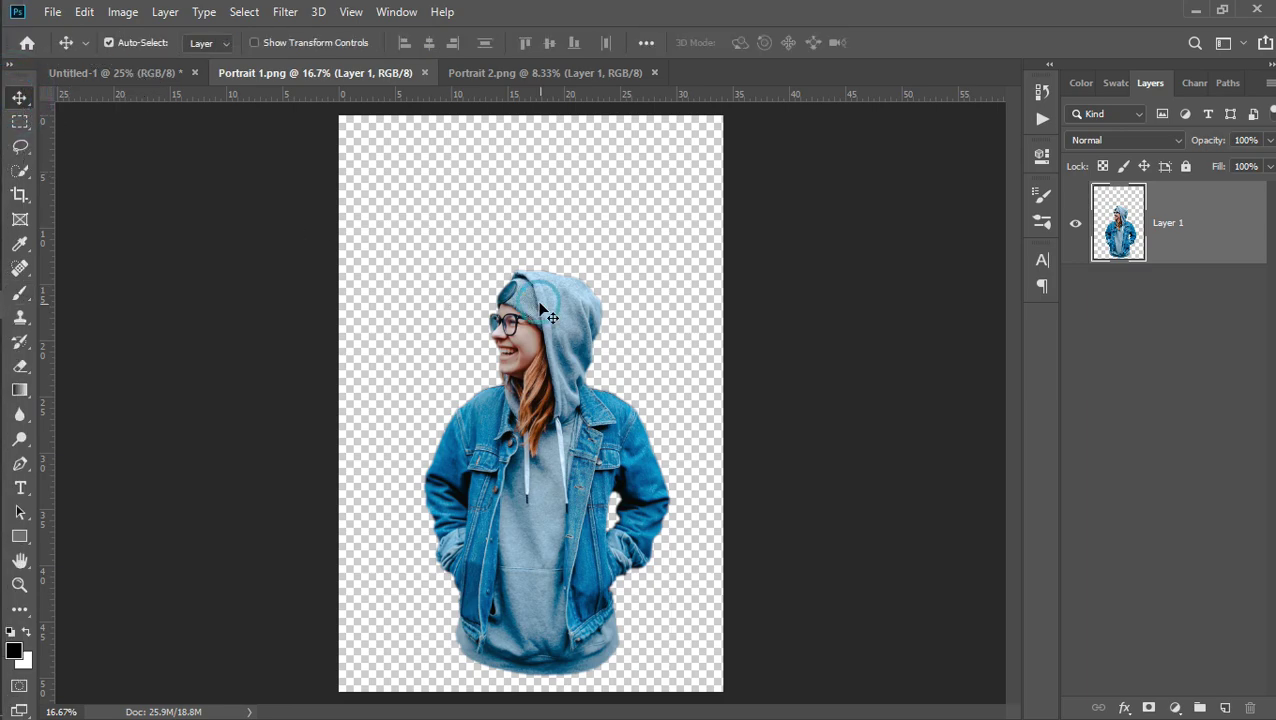
mouse_move(541, 306)
mouse_down()
mouse_move(195, 90)
mouse_move(483, 313)
mouse_up()
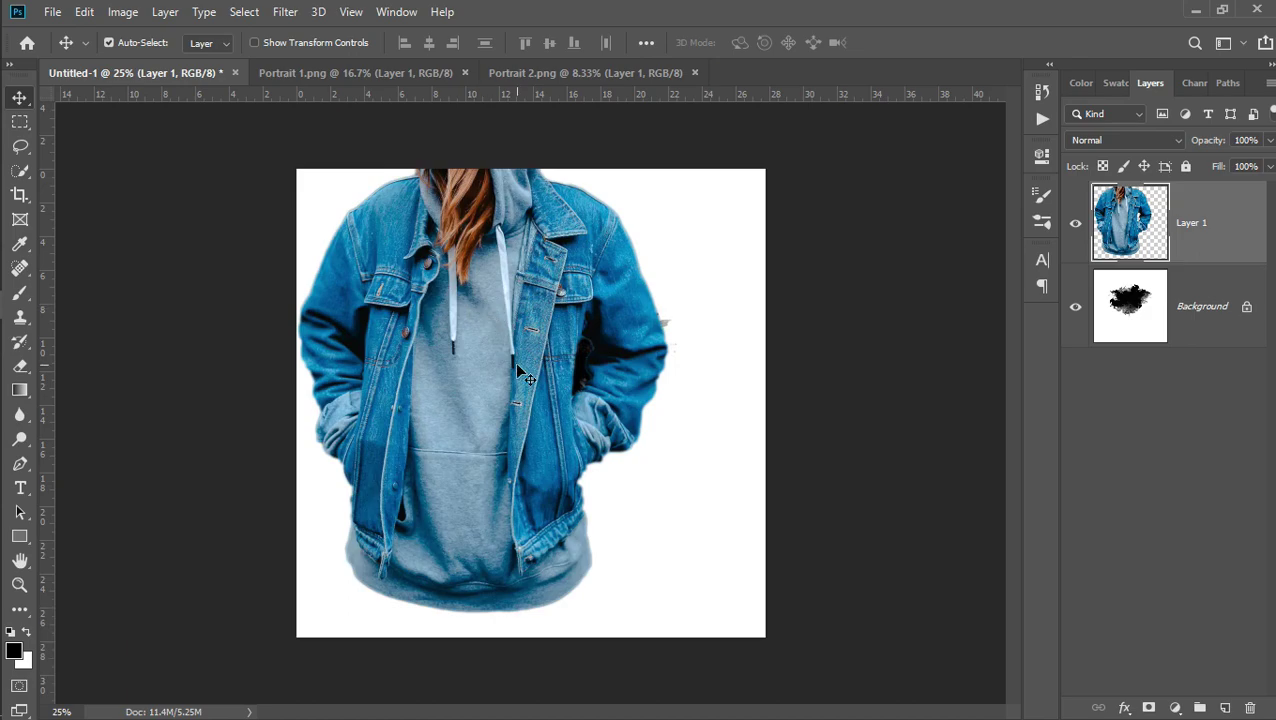
key(ctrl+t)
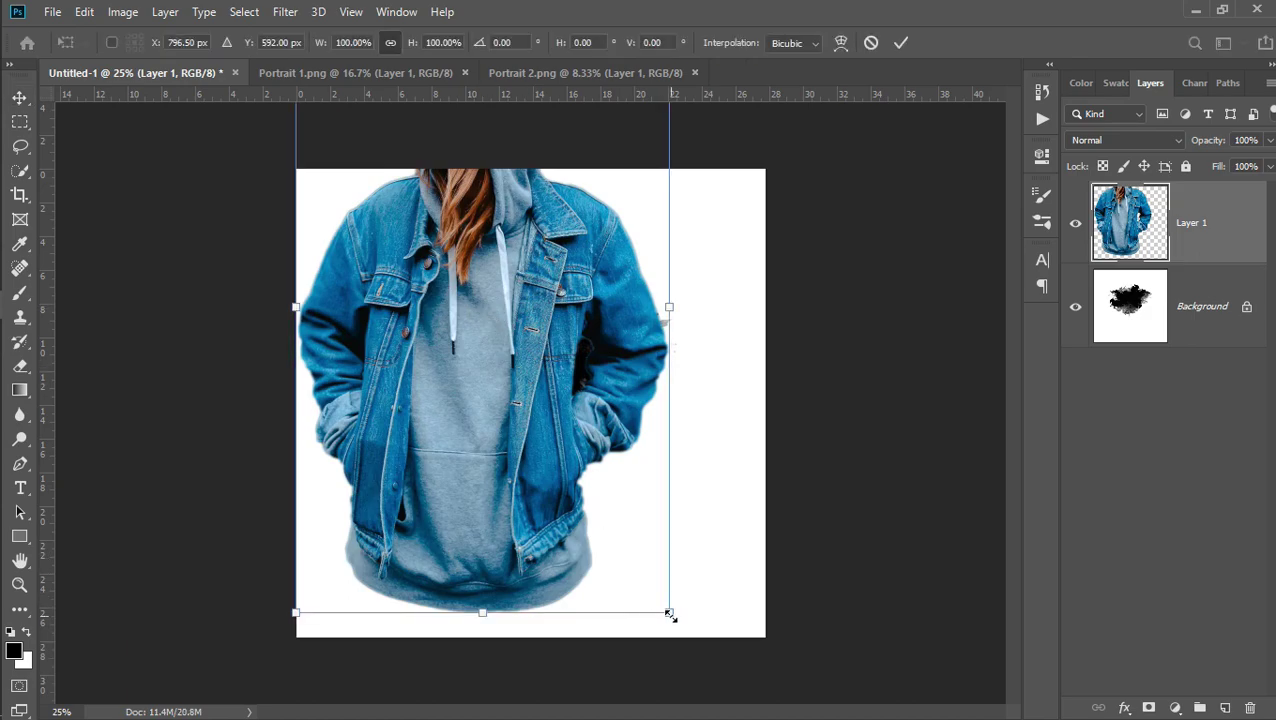
drag(669, 613, 520, 469)
drag(450, 333, 528, 412)
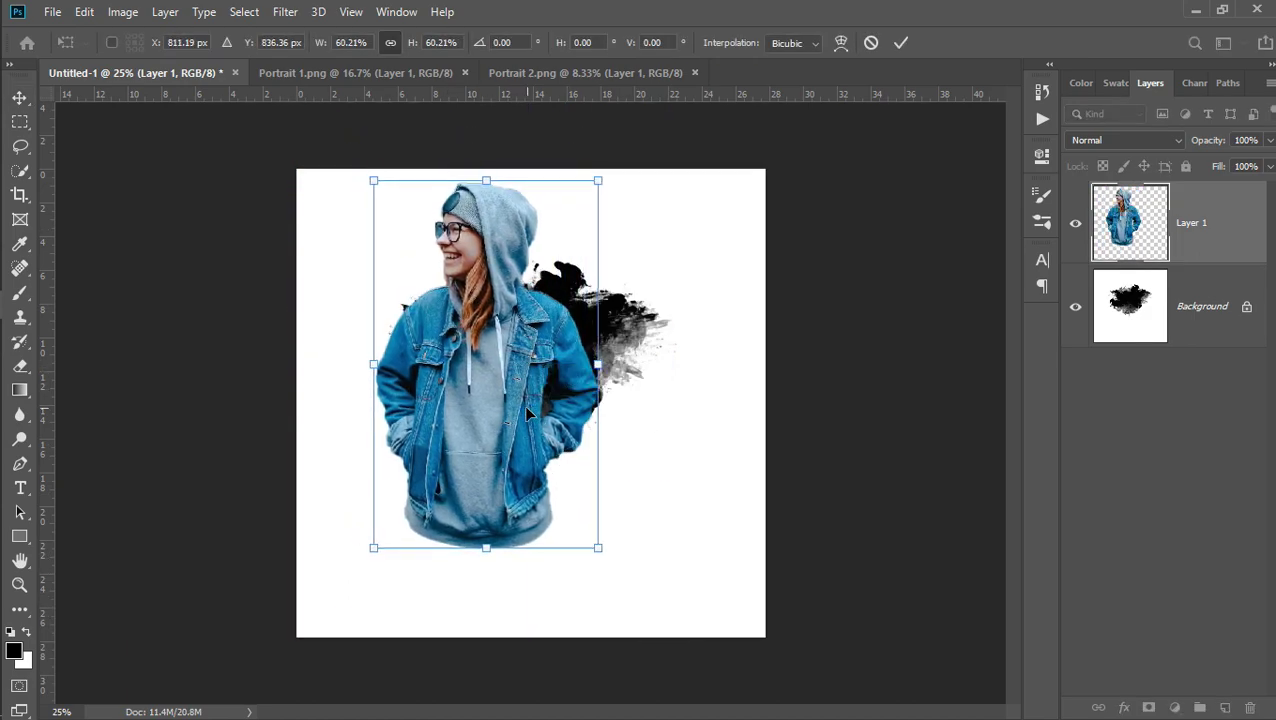
drag(598, 548, 533, 444)
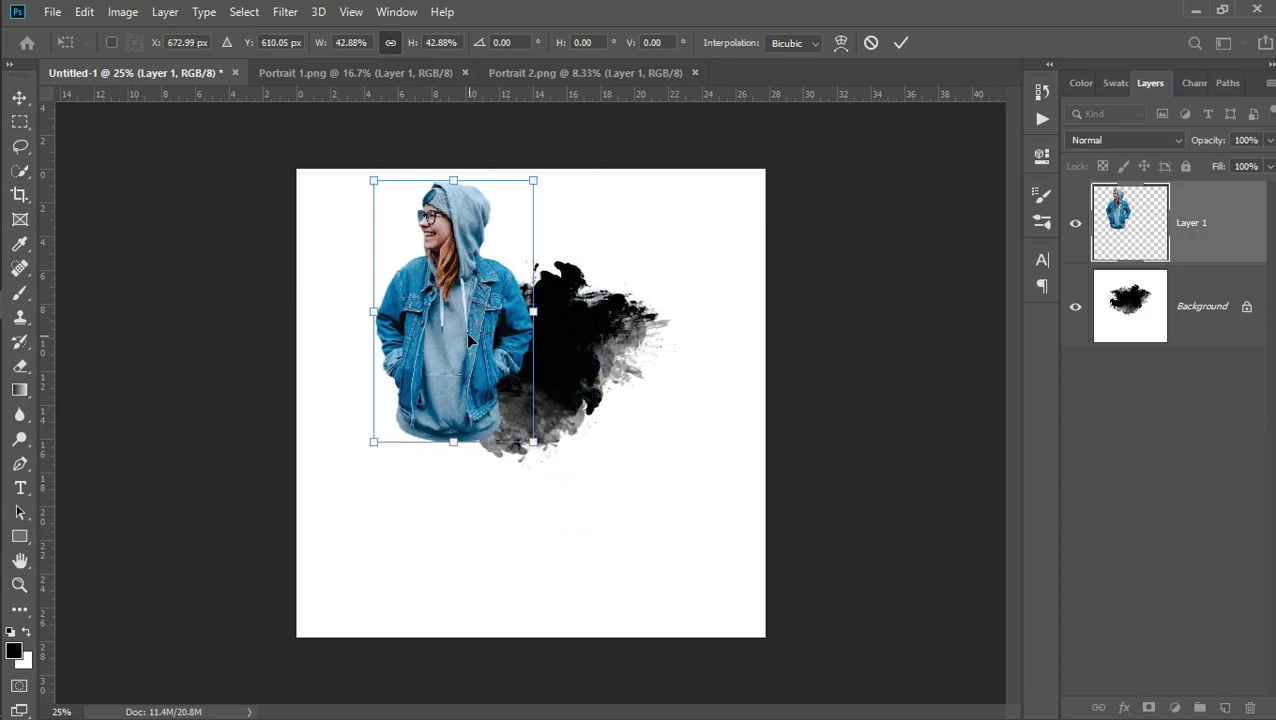
drag(450, 303, 508, 333)
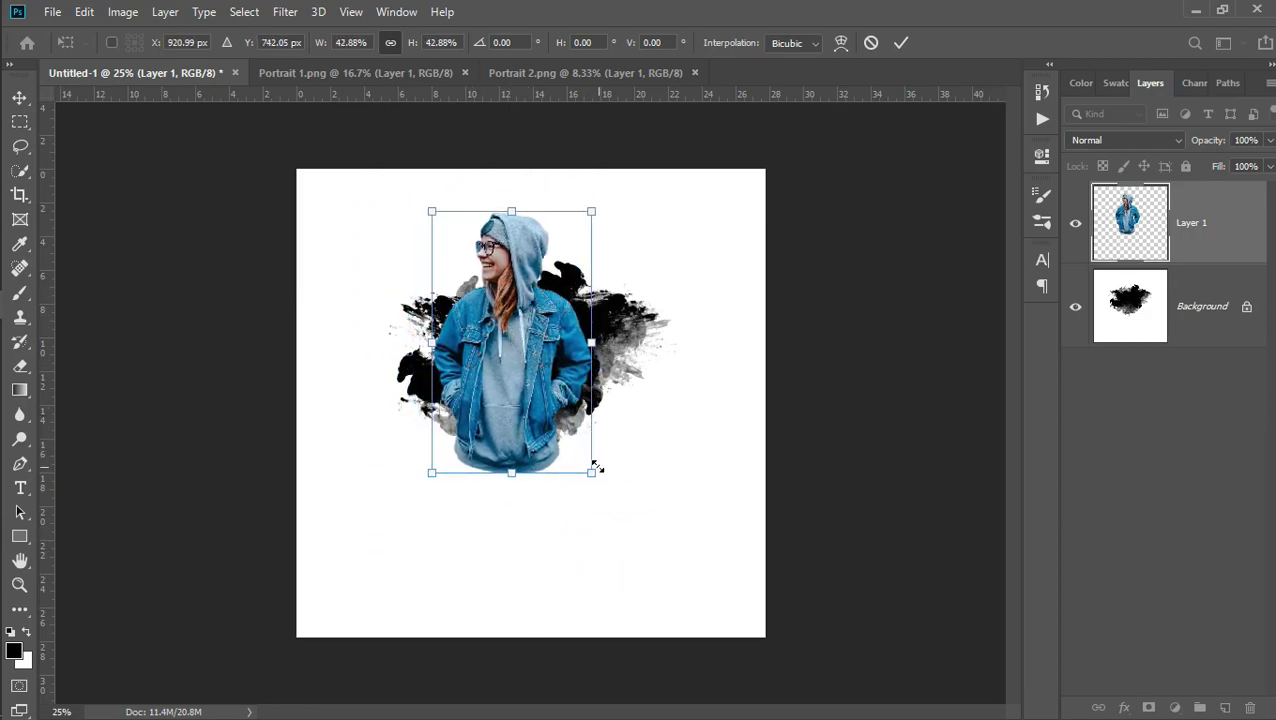
drag(593, 475, 582, 456)
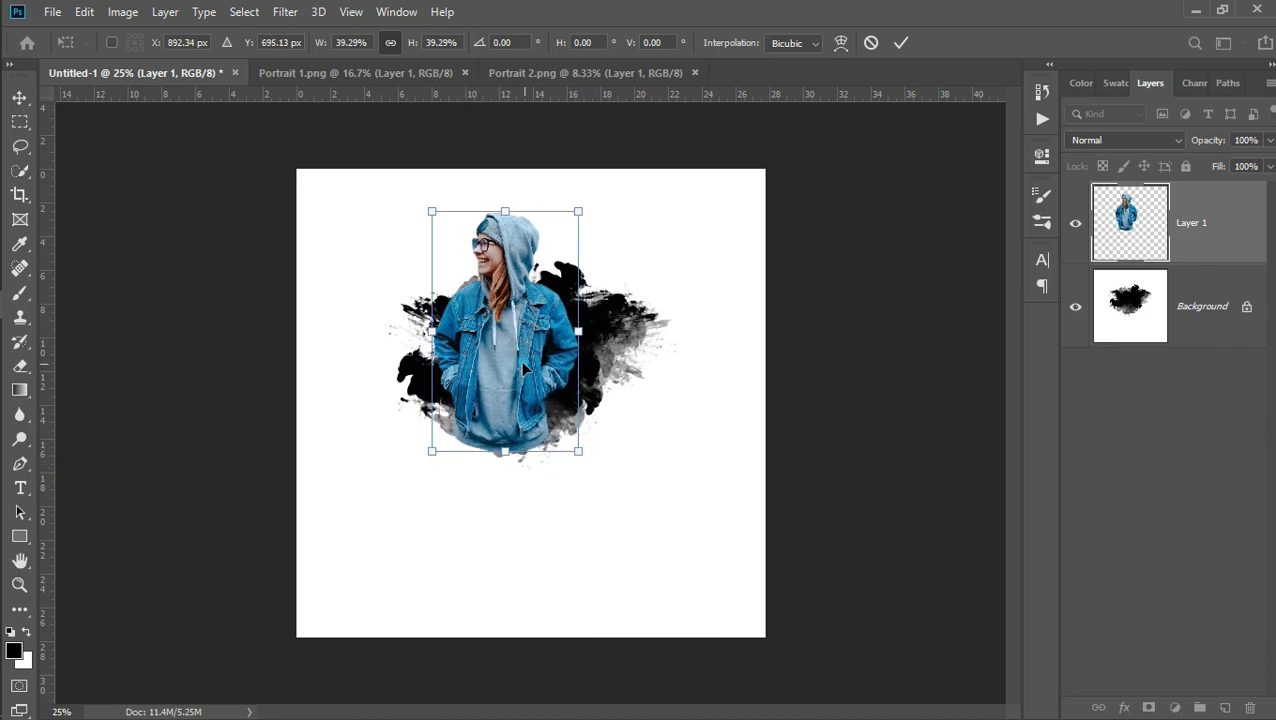
drag(528, 370, 512, 374)
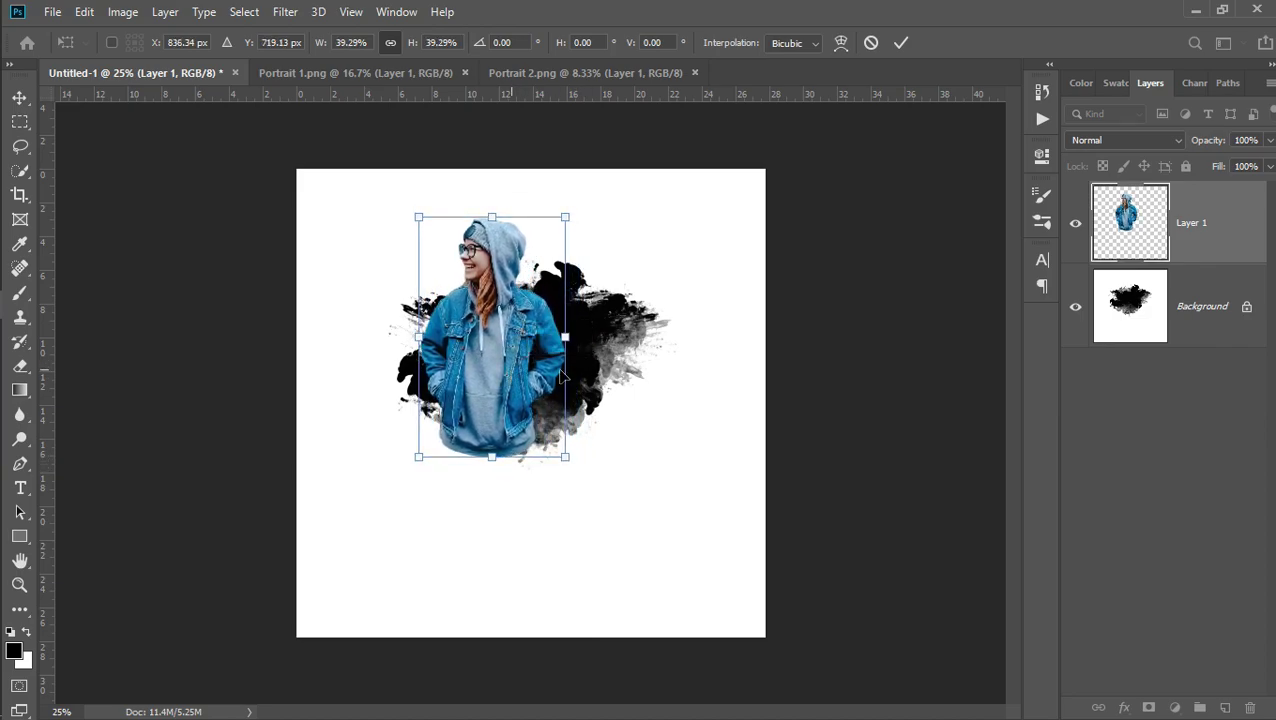
click(902, 43)
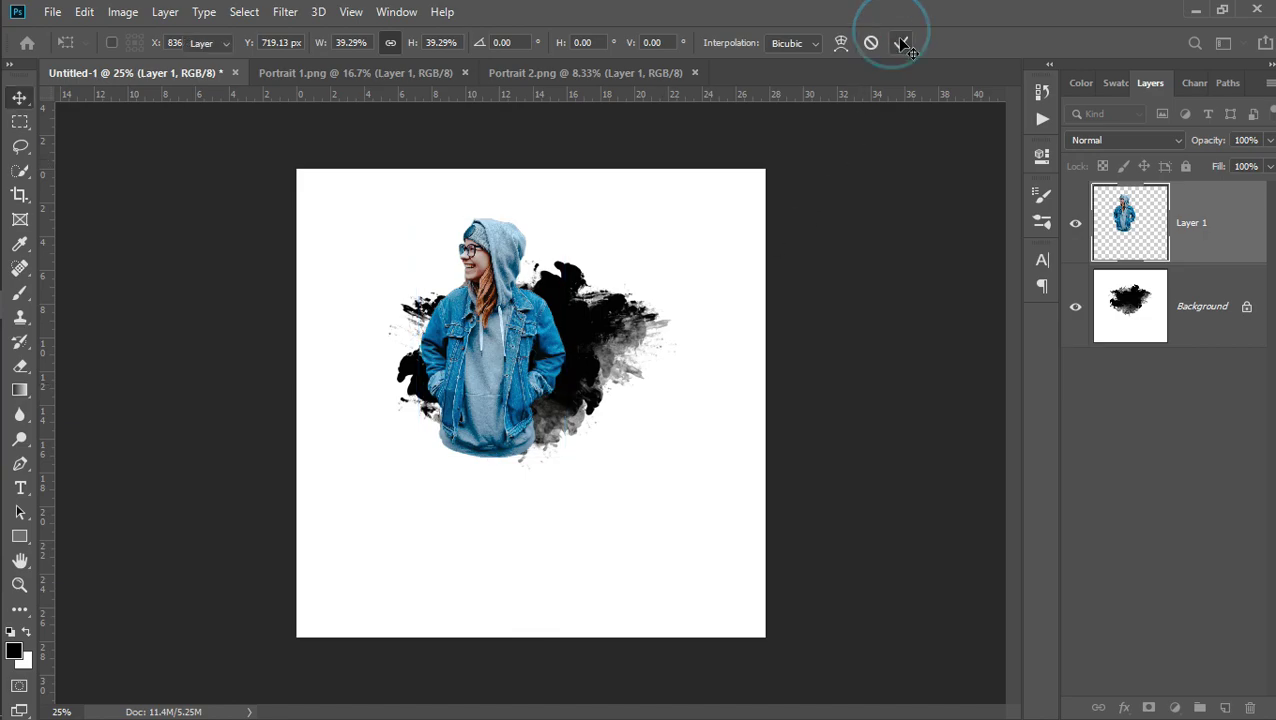
Rename Layer 1 to 'Portrait 1'
double_click(1189, 222)
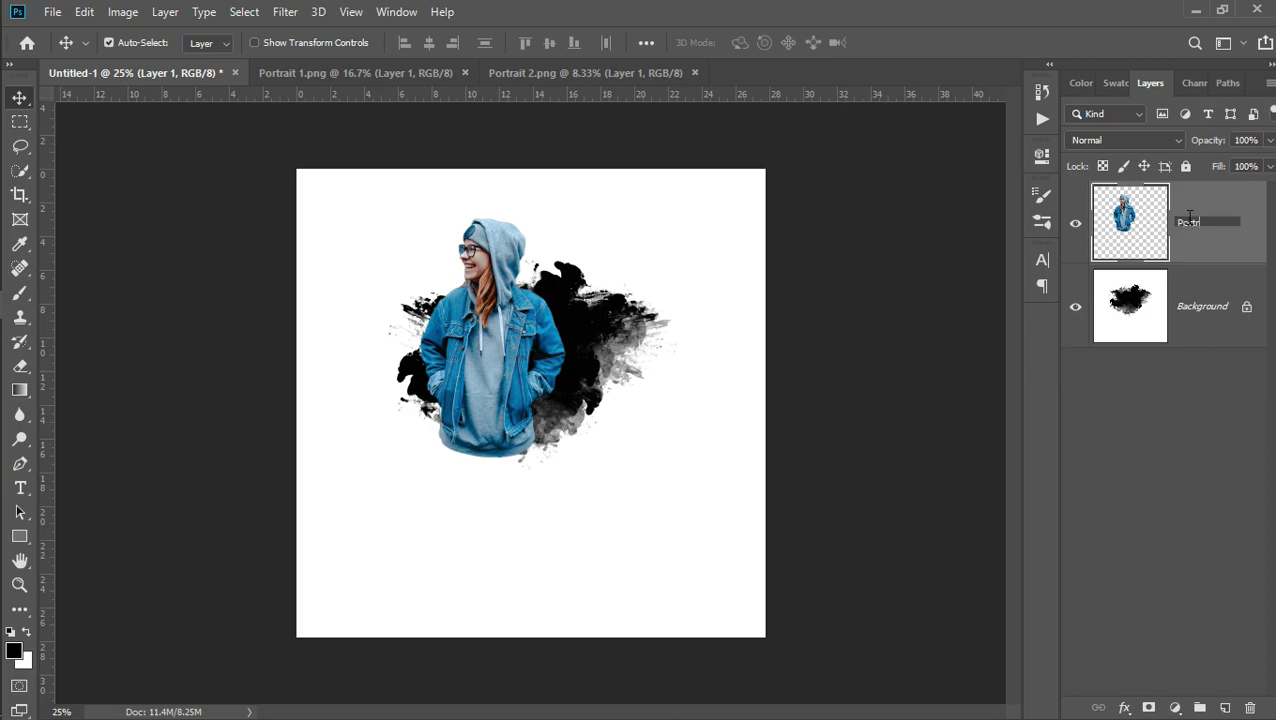
key(Return)
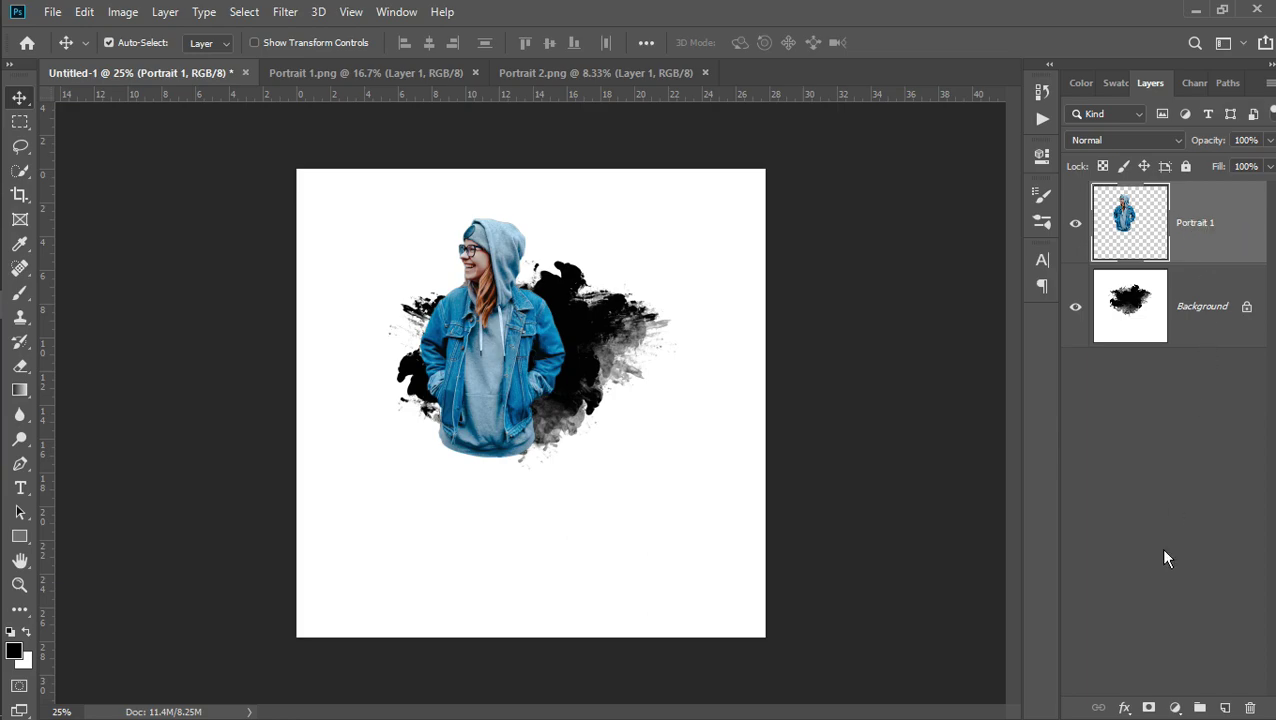
Mask the woman's lower edge with black splatter brush strokes and apply the layer mask
click(1149, 708)
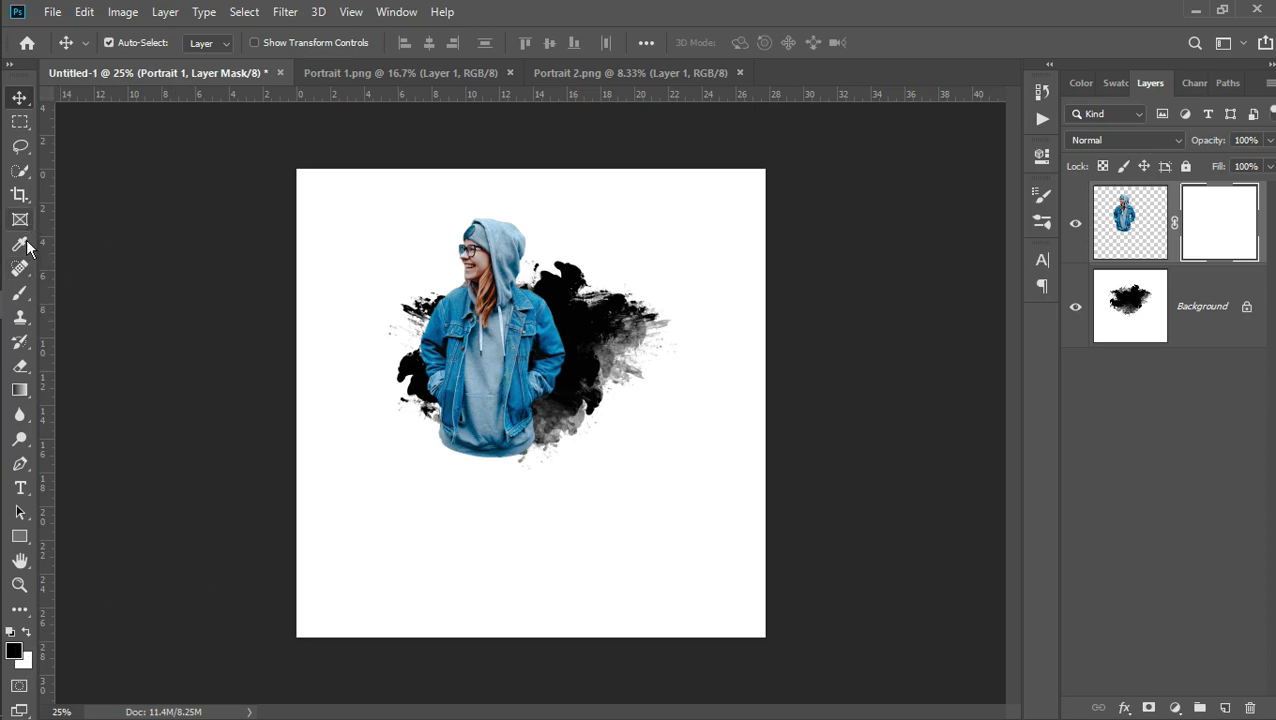
click(16, 294)
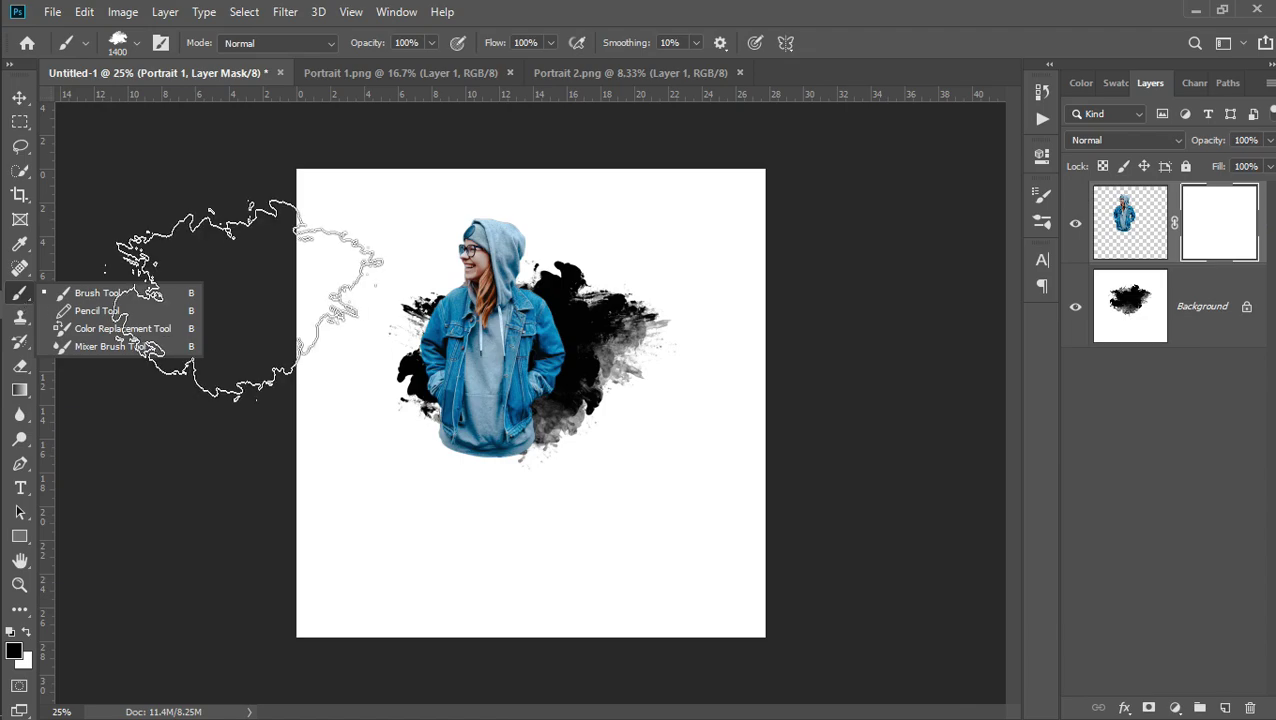
click(158, 292)
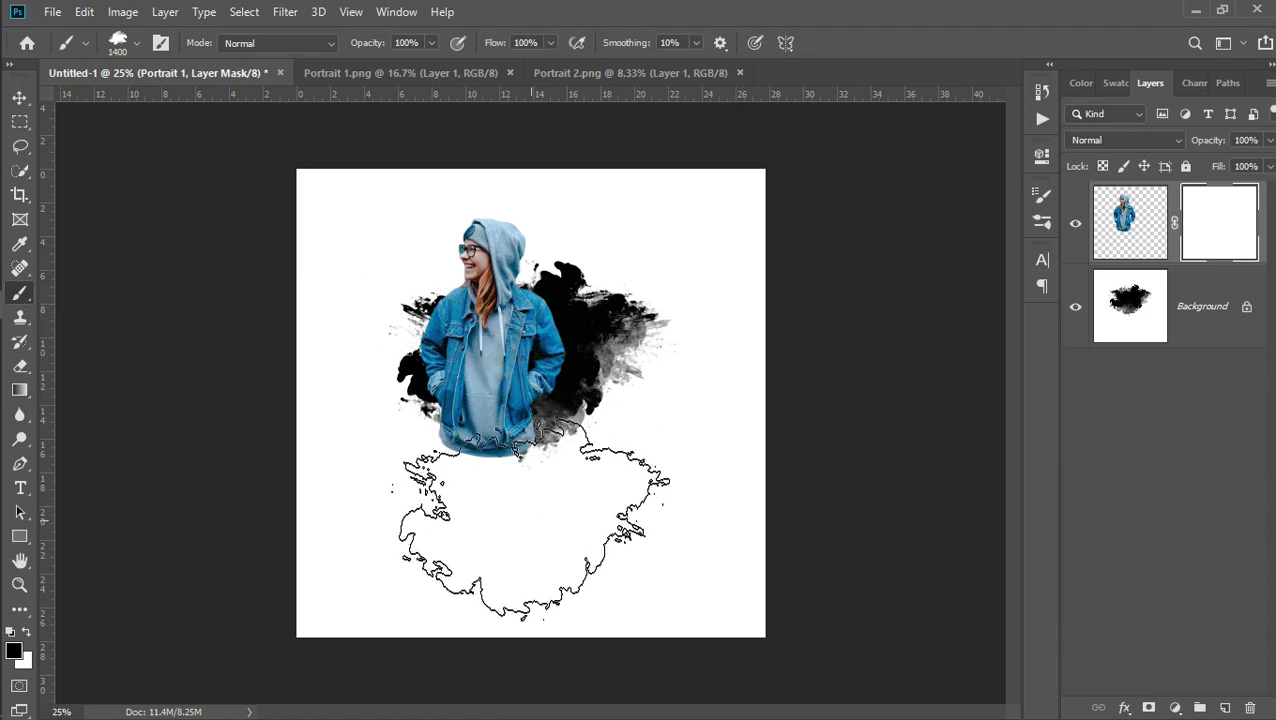
click(489, 518)
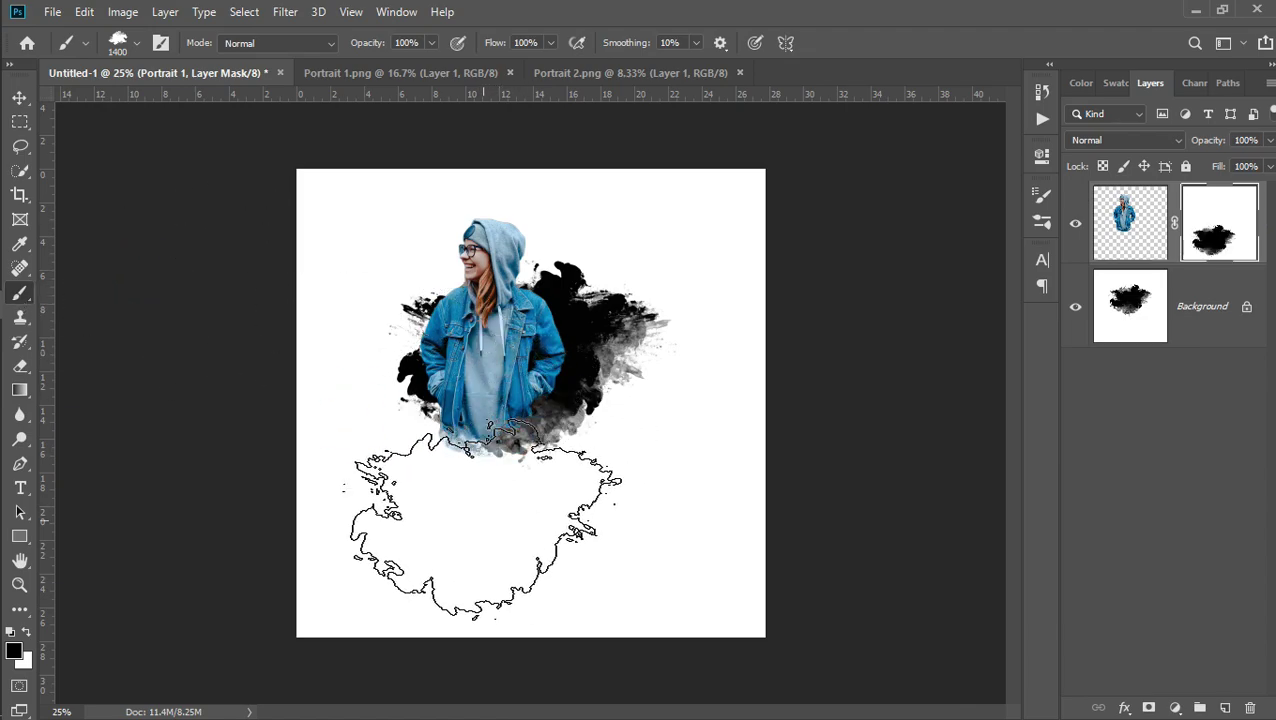
click(426, 530)
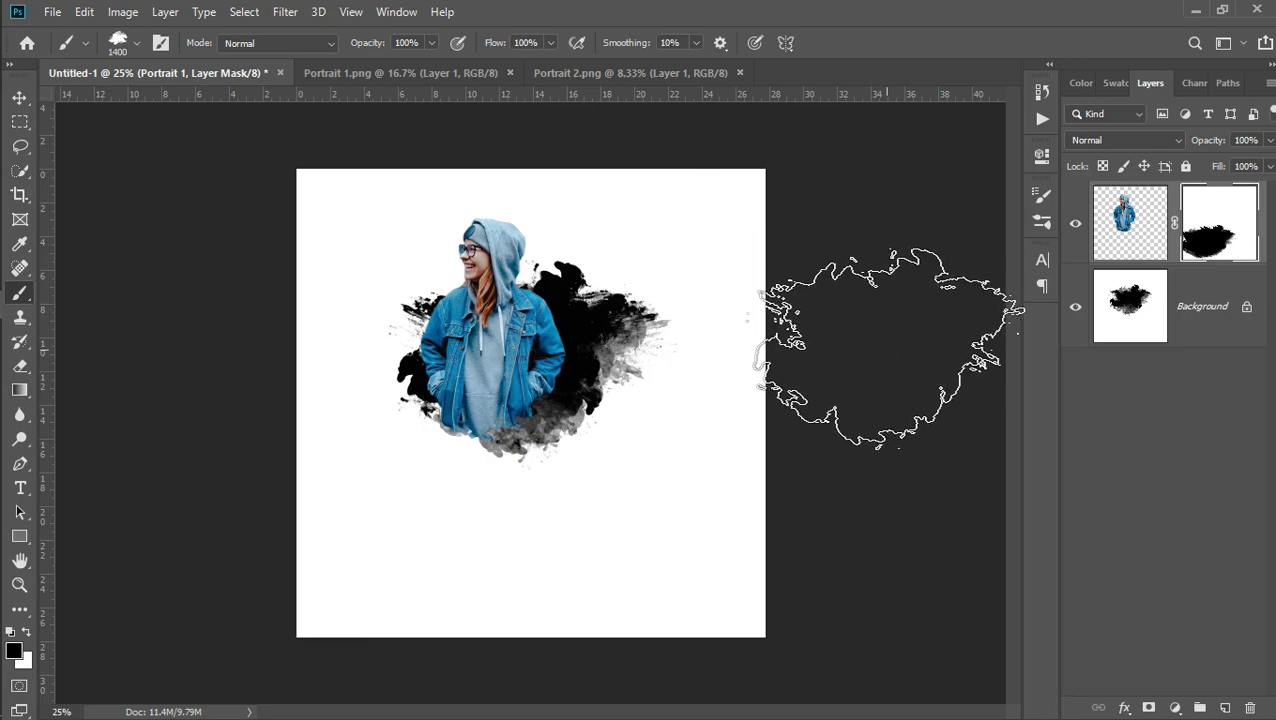
right_click(1229, 236)
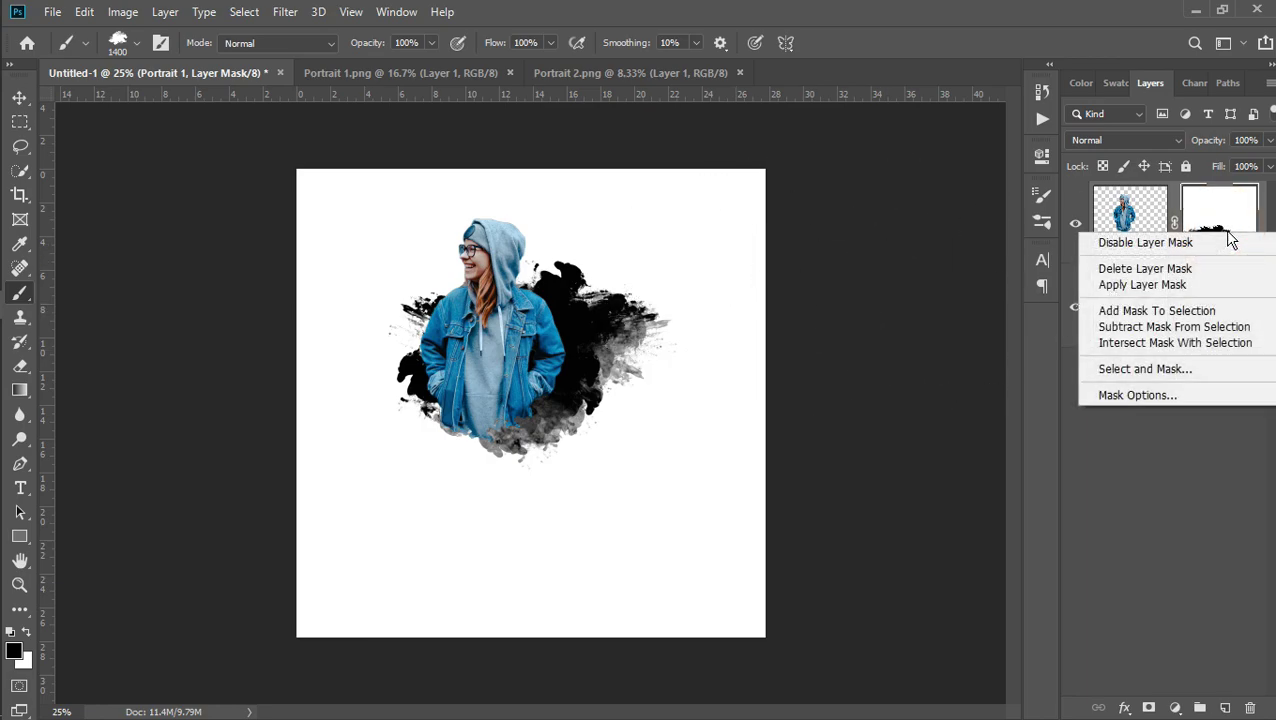
click(1140, 284)
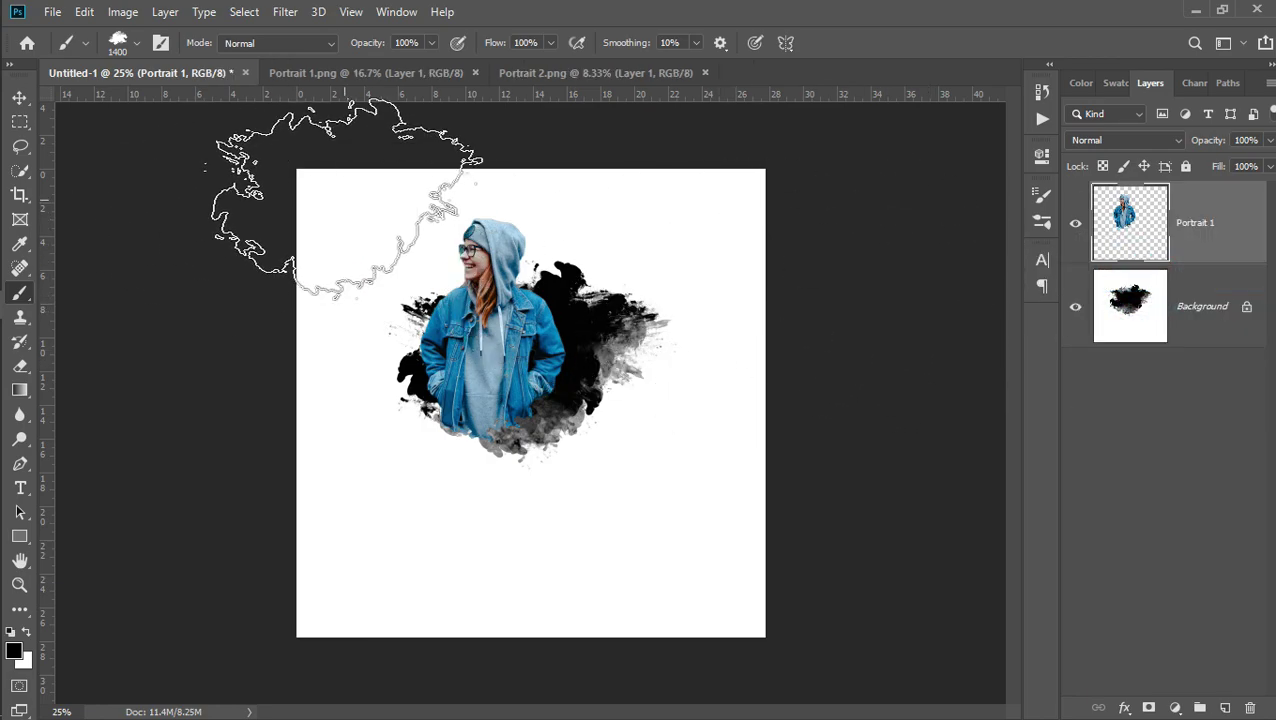
Drag the man's Portrait 2 cutout into the Untitled-1 document
click(555, 72)
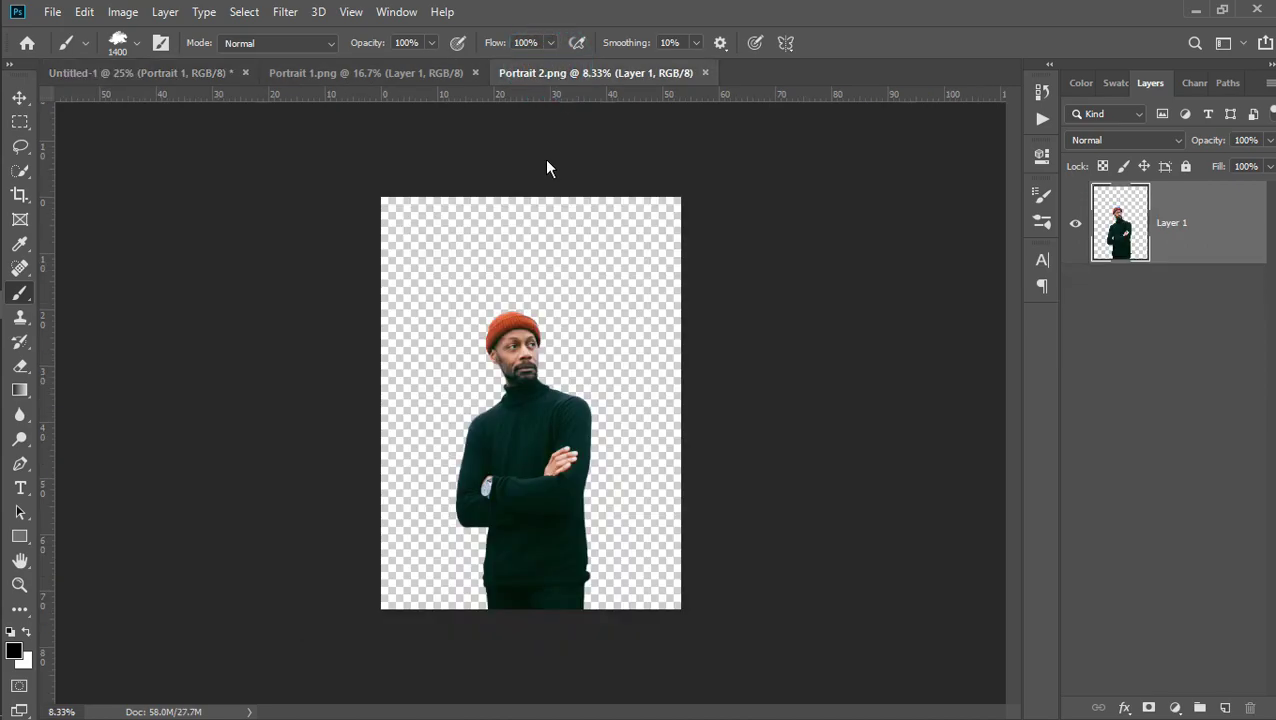
click(19, 97)
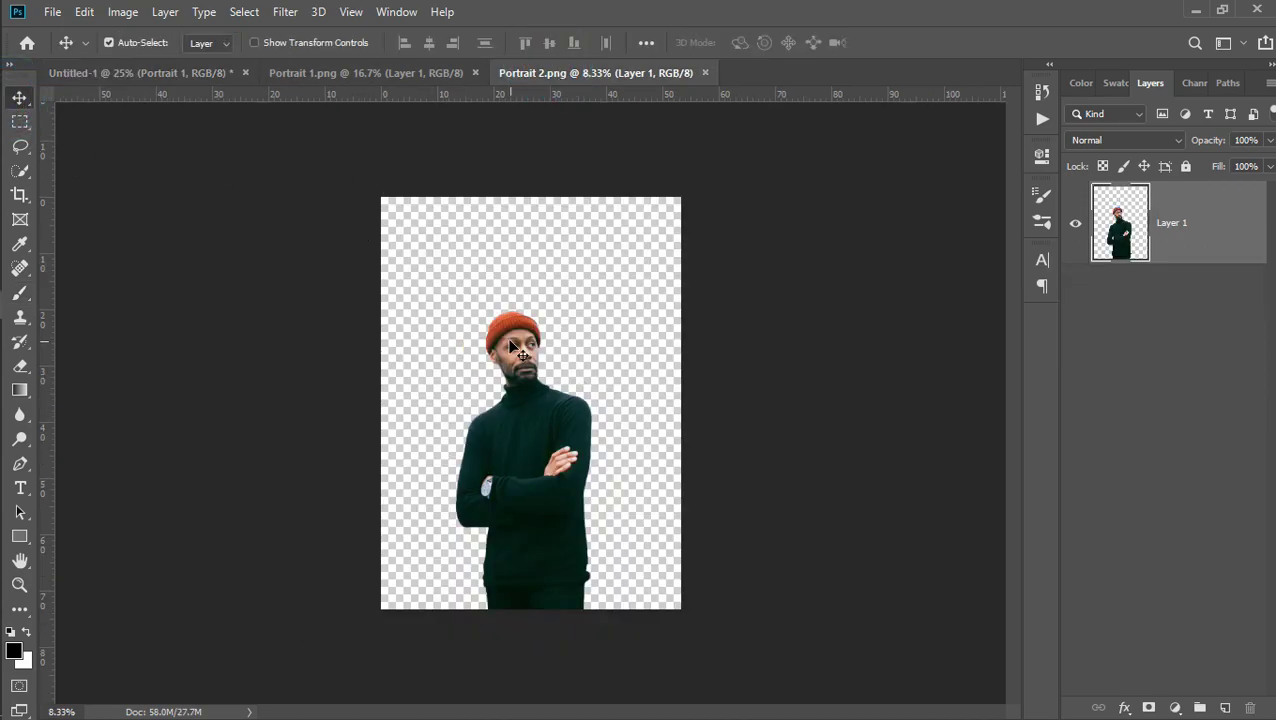
drag(510, 345, 157, 72)
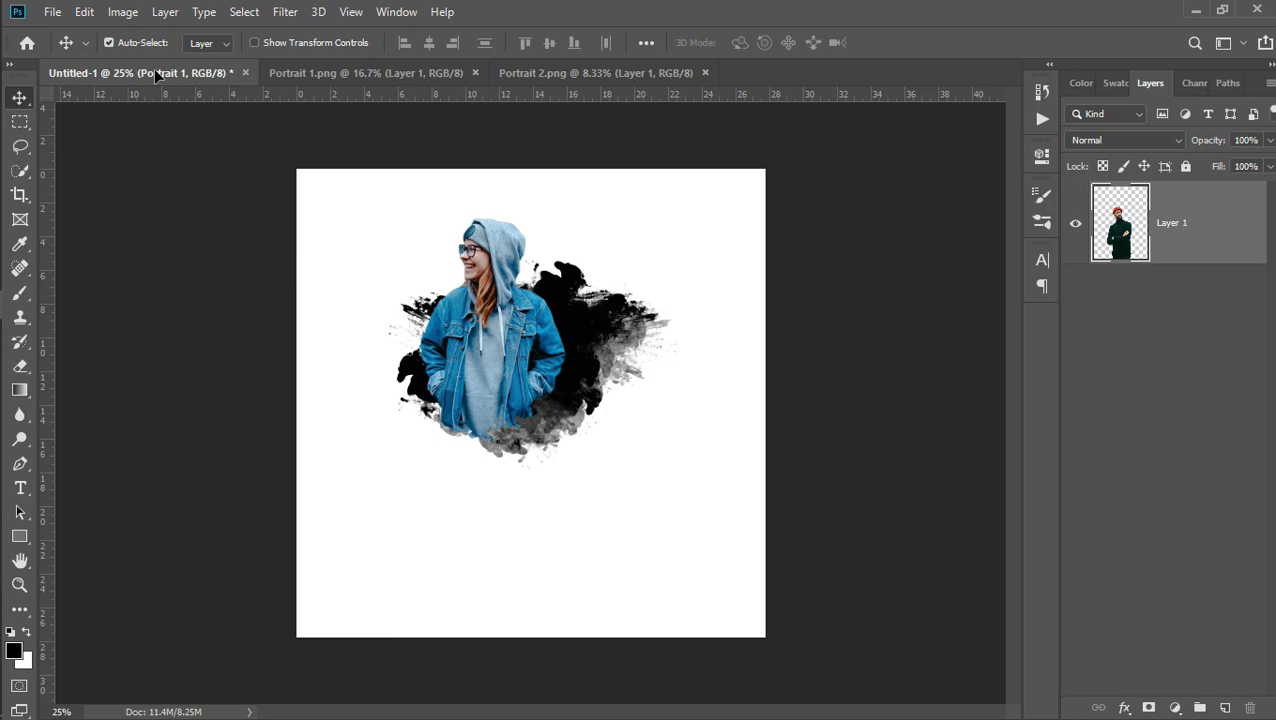
drag(157, 72, 588, 303)
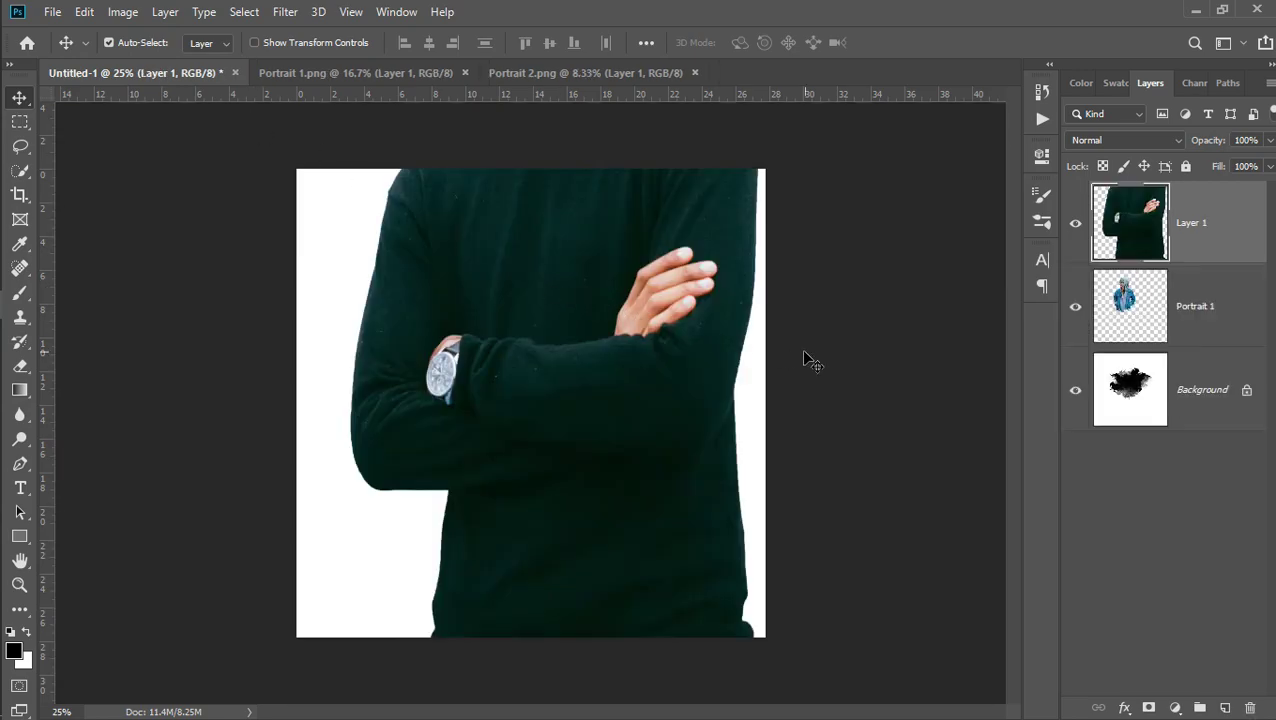
Scale the man's layer to 29.45% beside the woman and move it below her
key(ctrl+t)
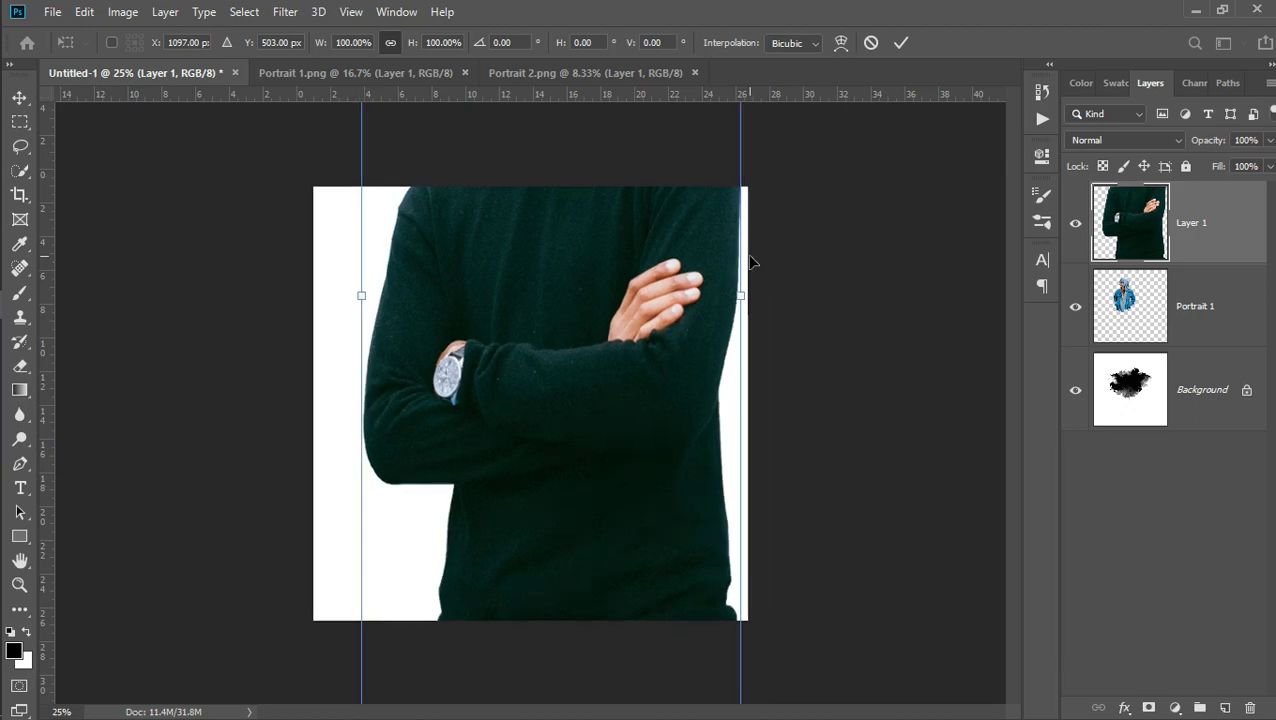
key(ctrl+minus)
key(ctrl+minus)
key(ctrl+minus)
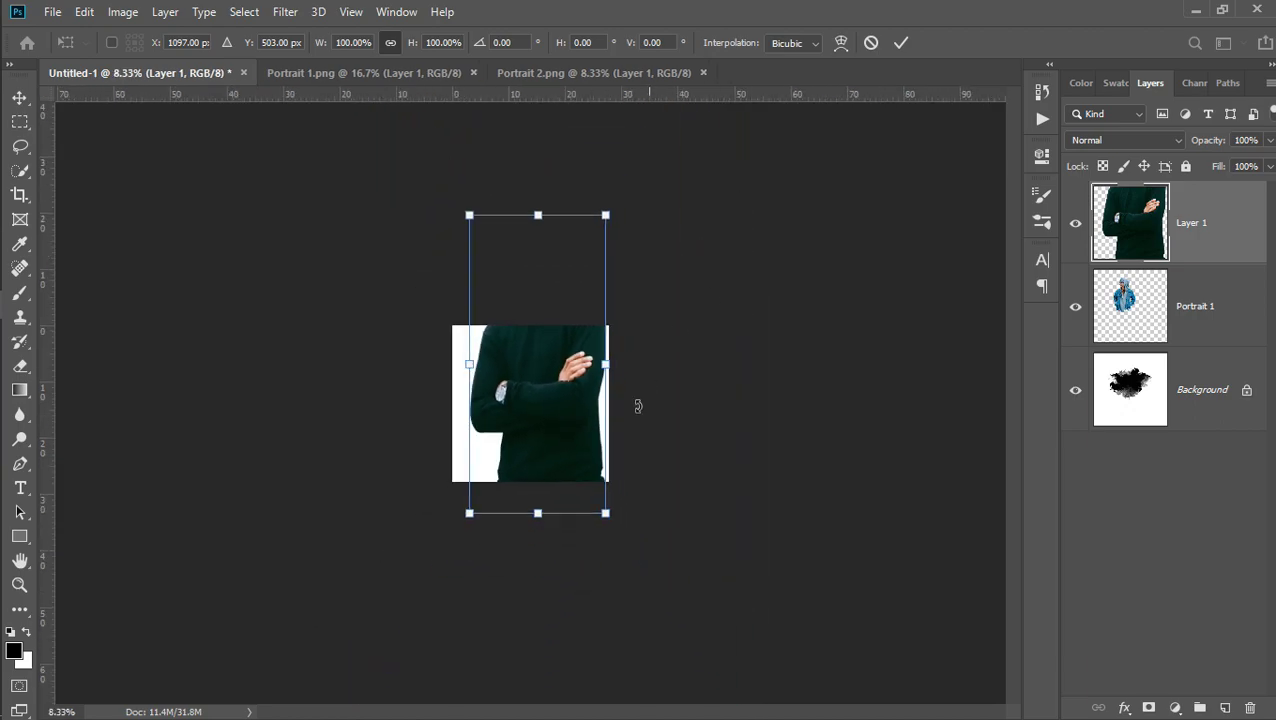
drag(604, 513, 535, 322)
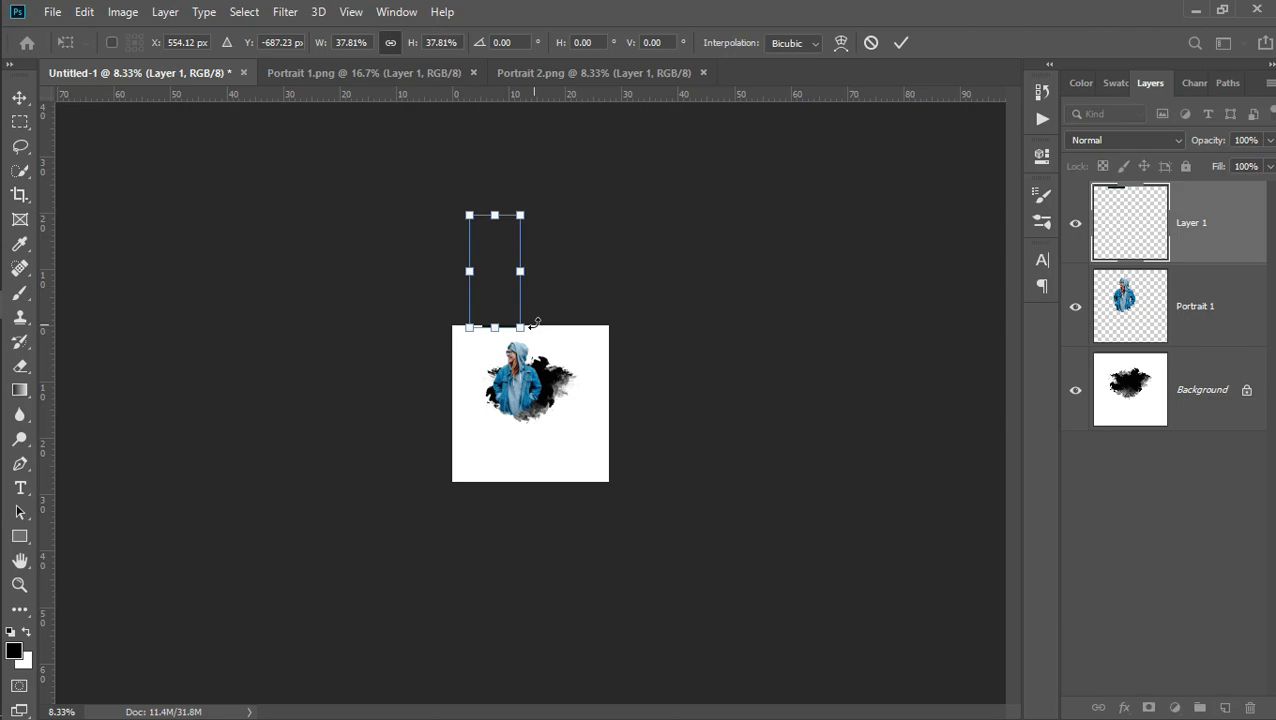
drag(497, 258, 544, 368)
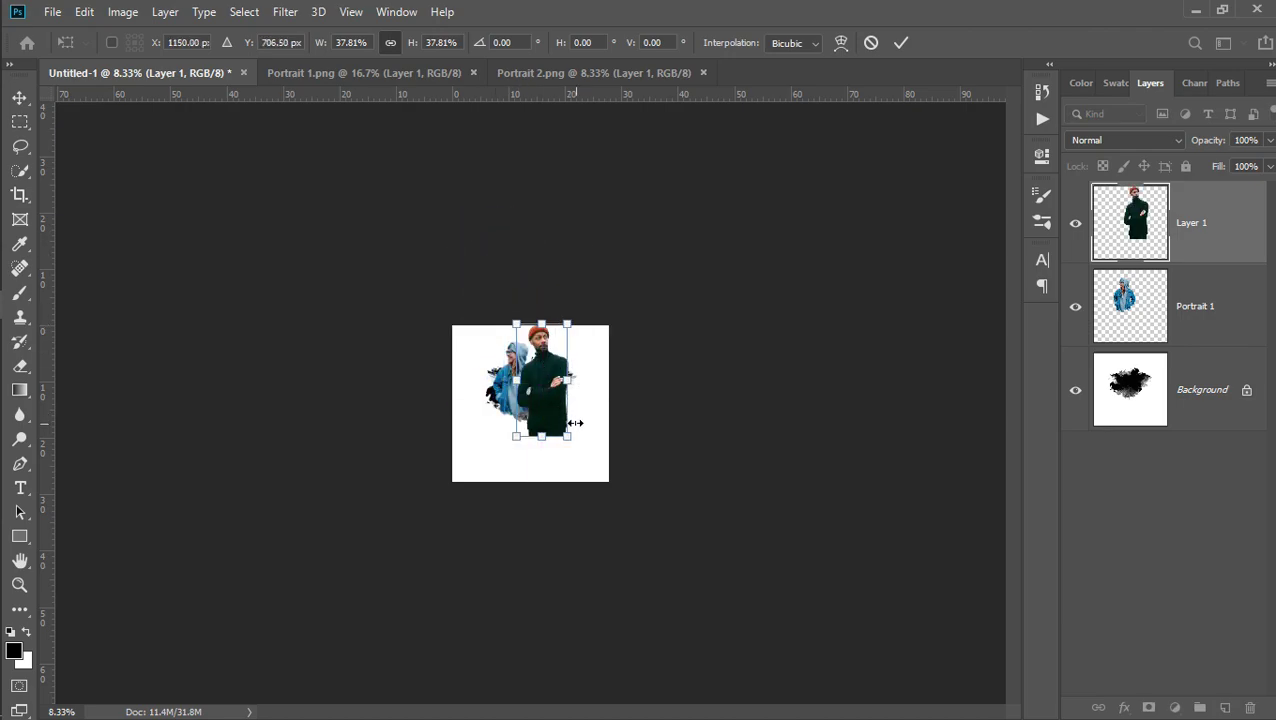
drag(569, 437, 549, 386)
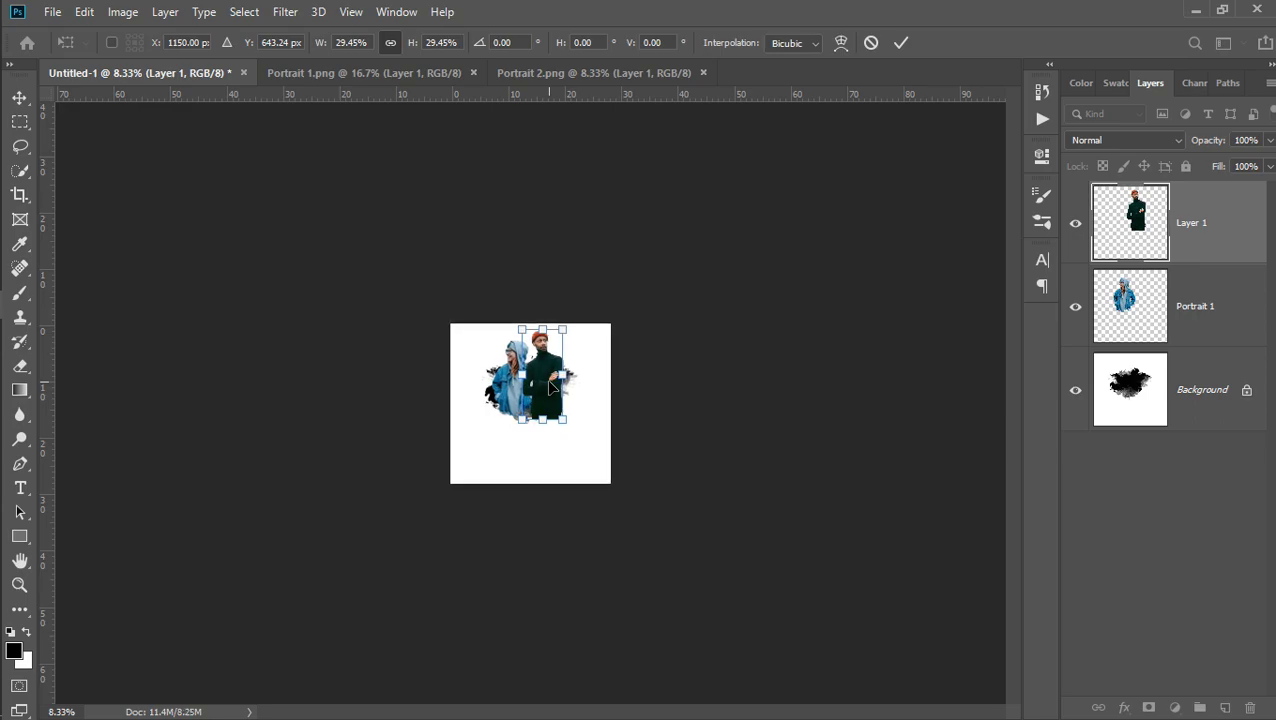
key(ctrl+0)
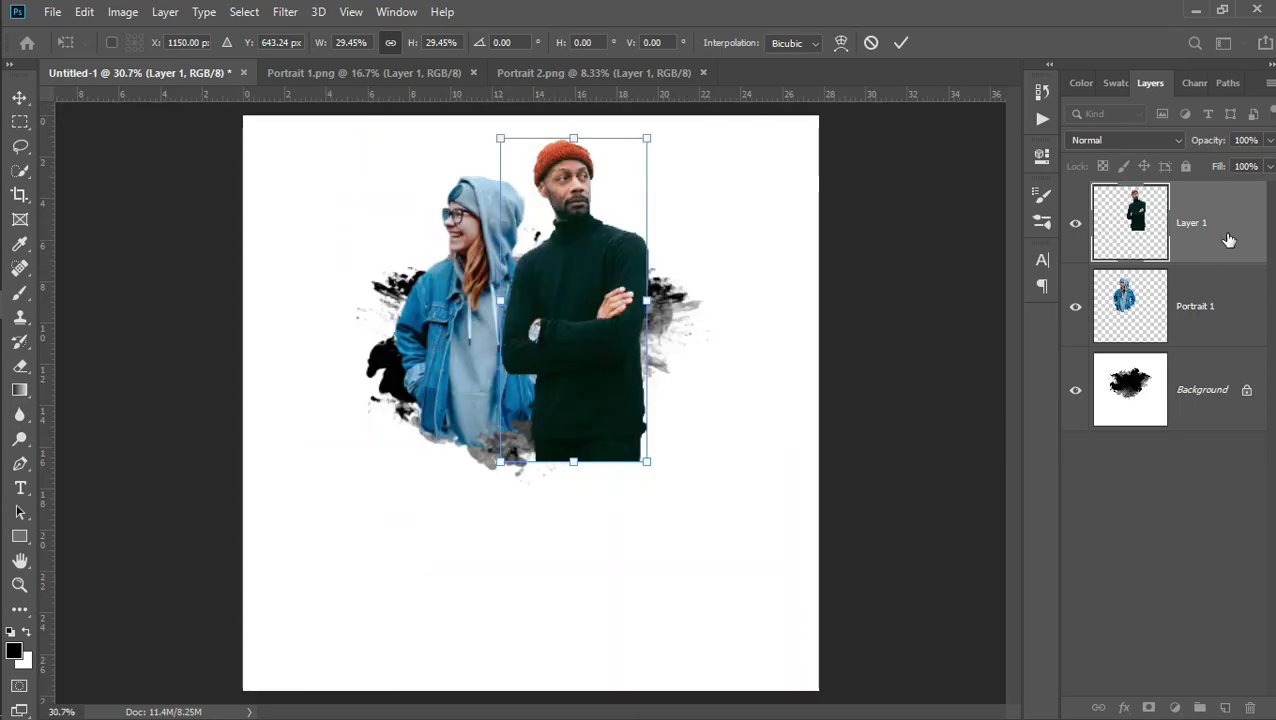
key(Return)
drag(1222, 248, 1221, 336)
Rename the man's layer to 'Potrait 2' and nudge him slightly left
double_click(1199, 306)
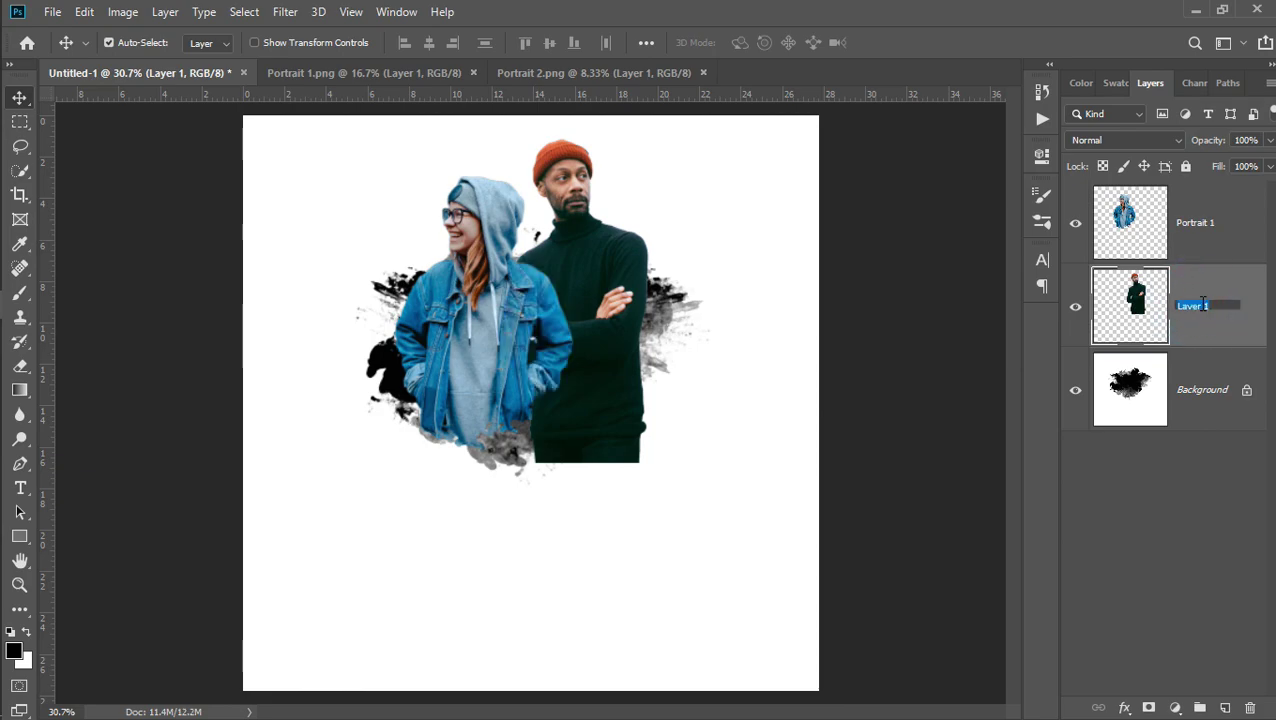
text(Portrait 2)
key(Return)
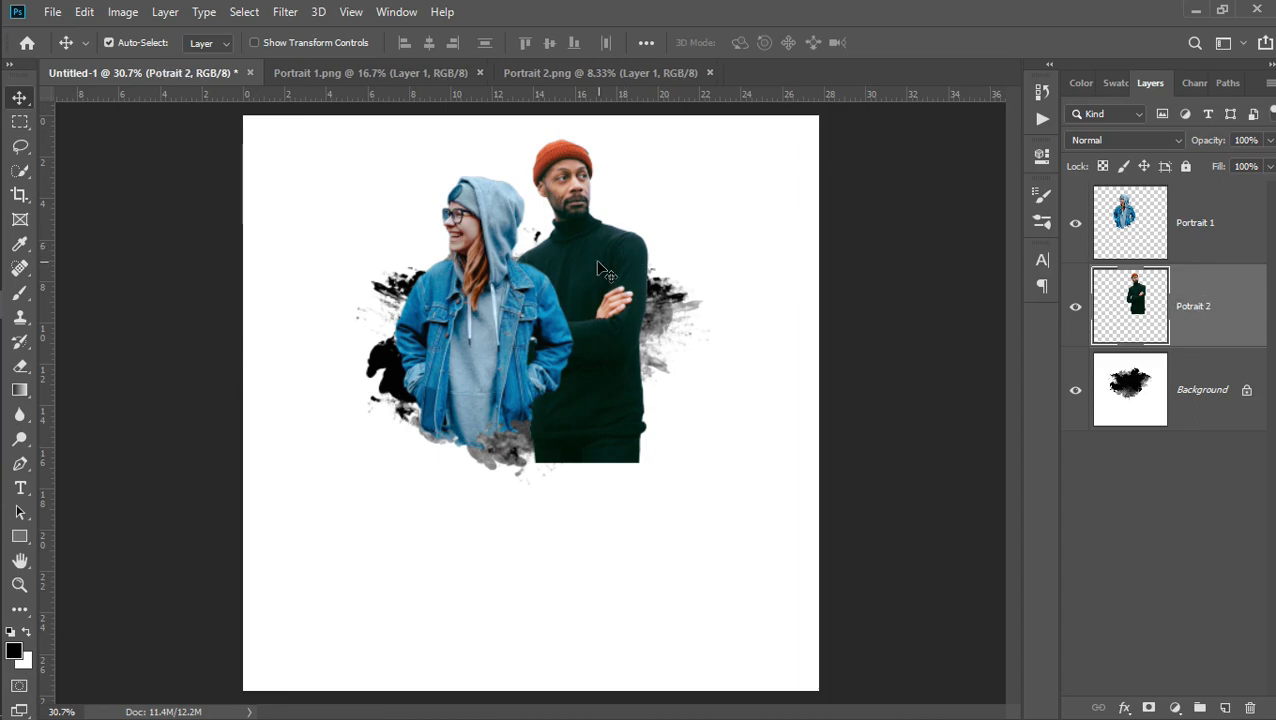
drag(620, 273, 608, 270)
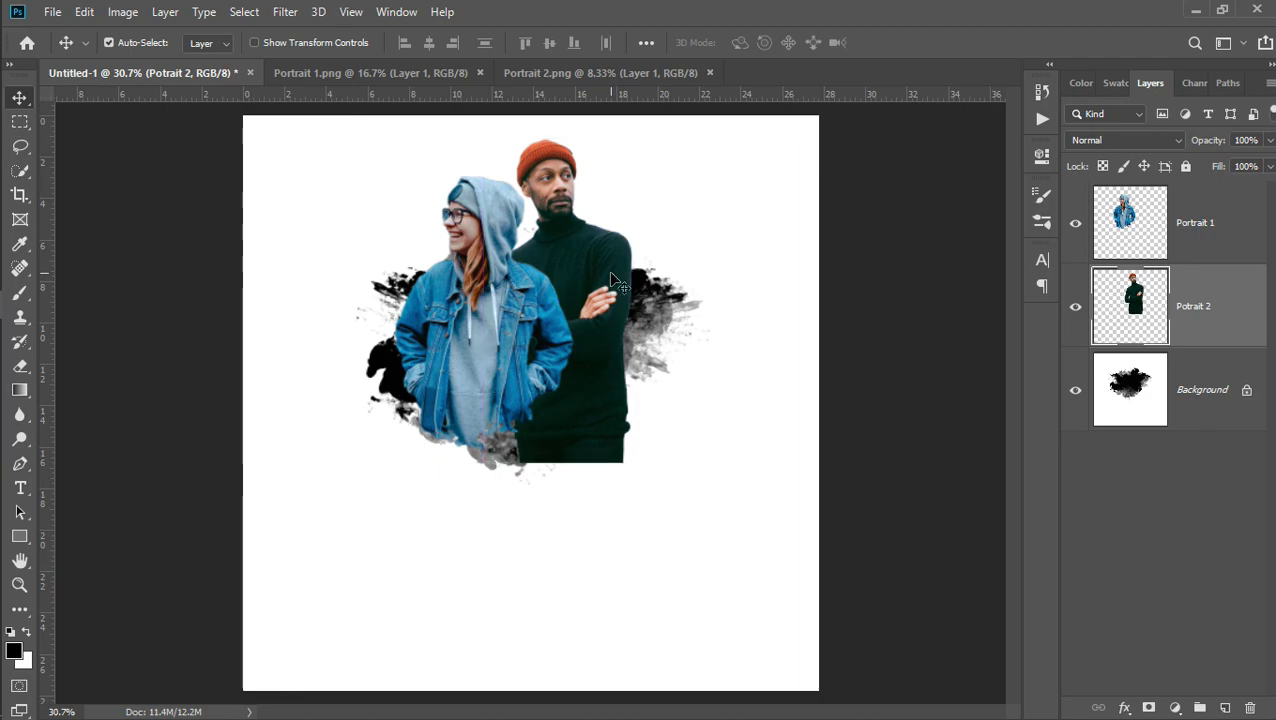
Mask away the man's lower torso with black brush paint and apply the mask
click(1148, 707)
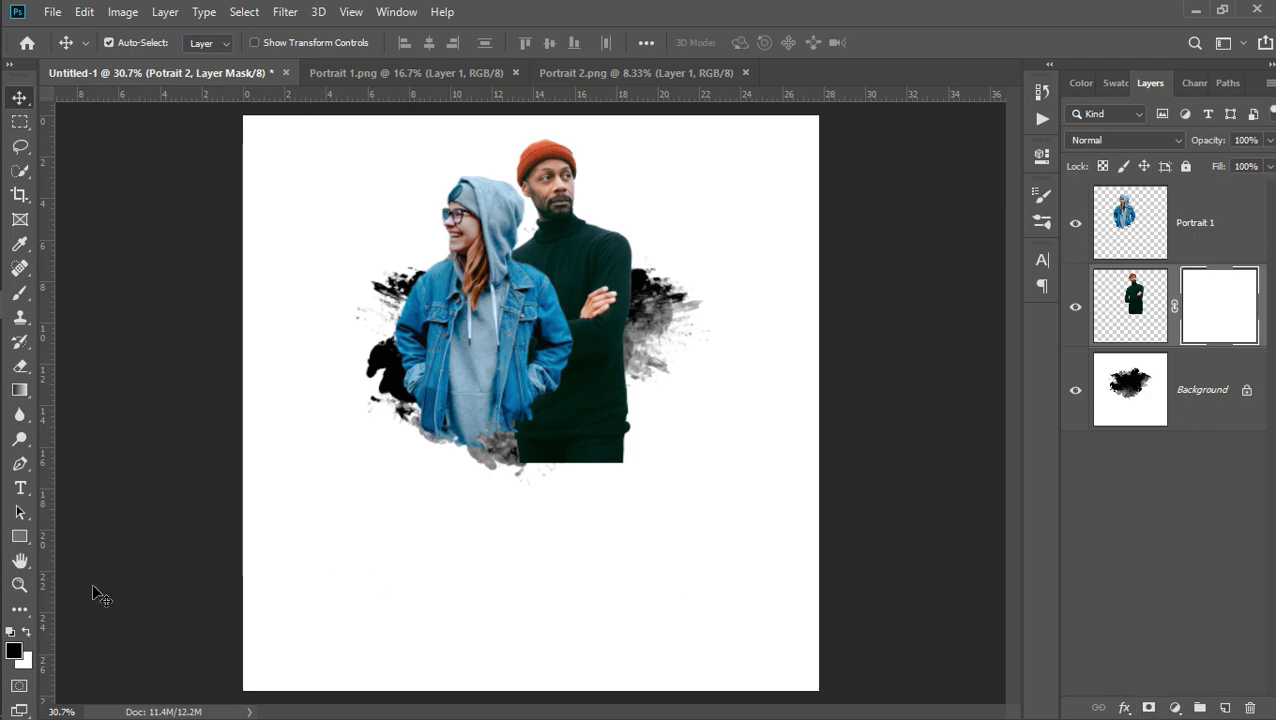
click(20, 292)
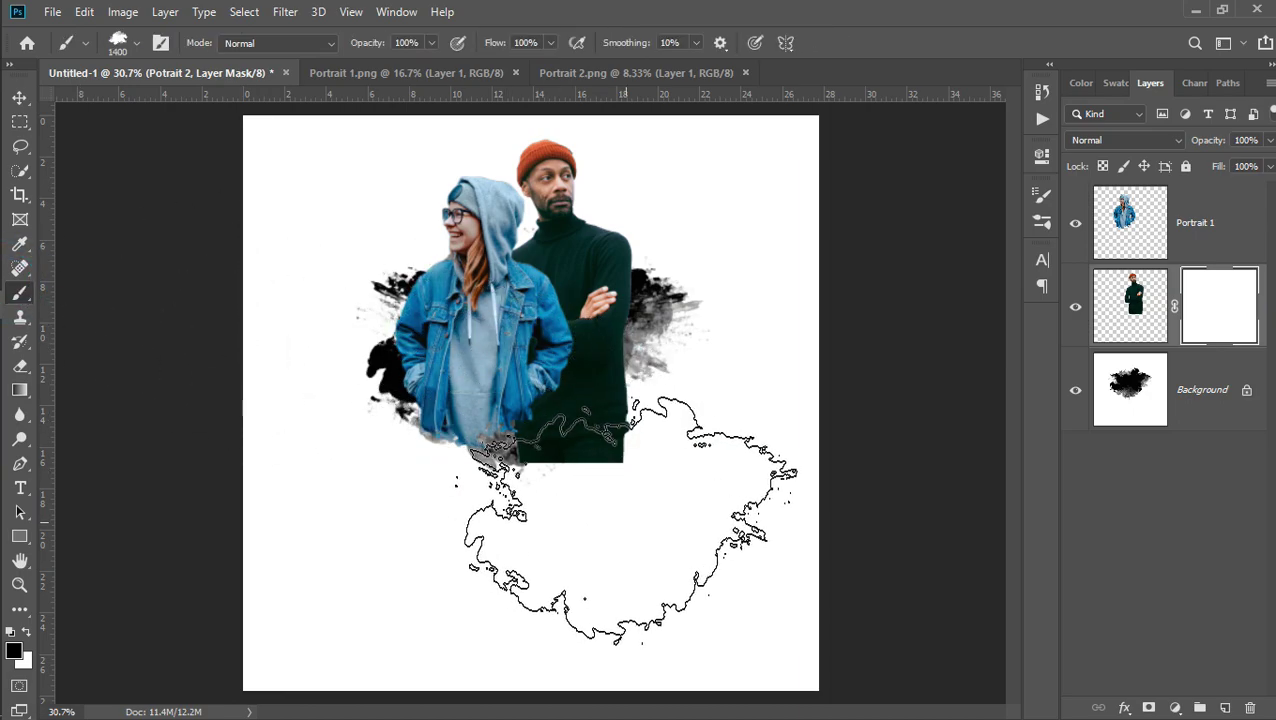
click(626, 517)
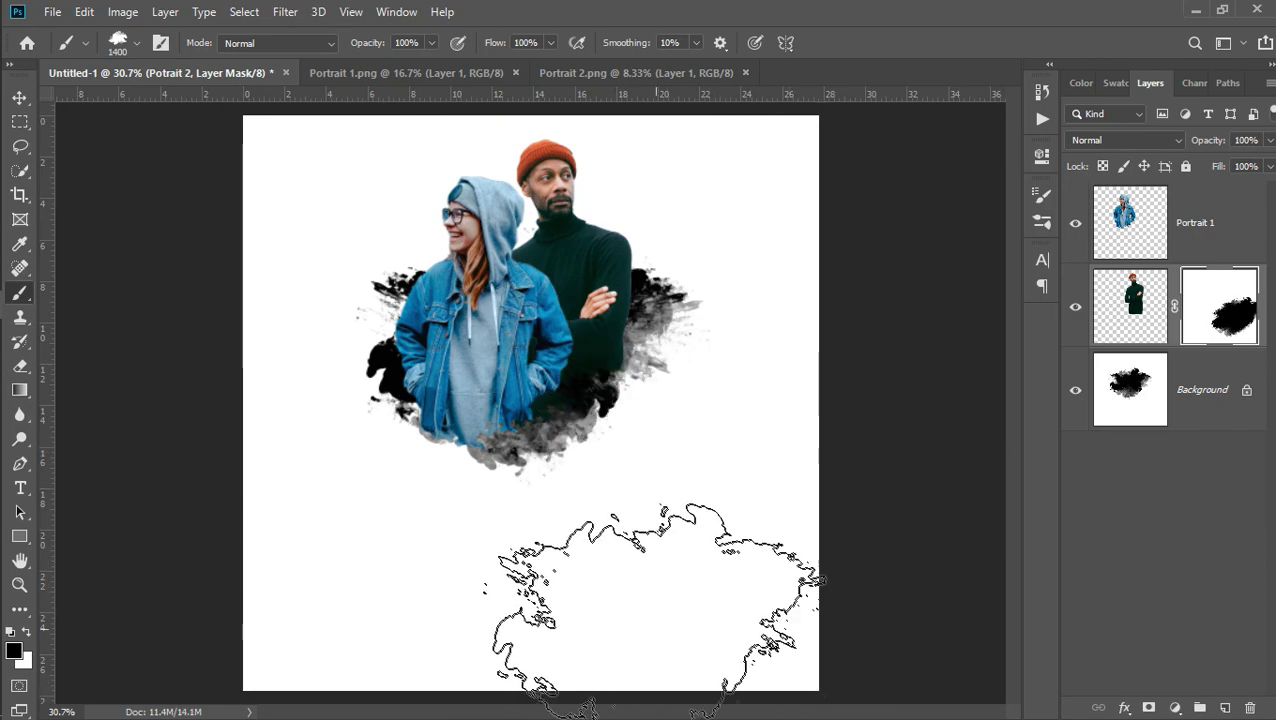
right_click(1208, 290)
click(1142, 346)
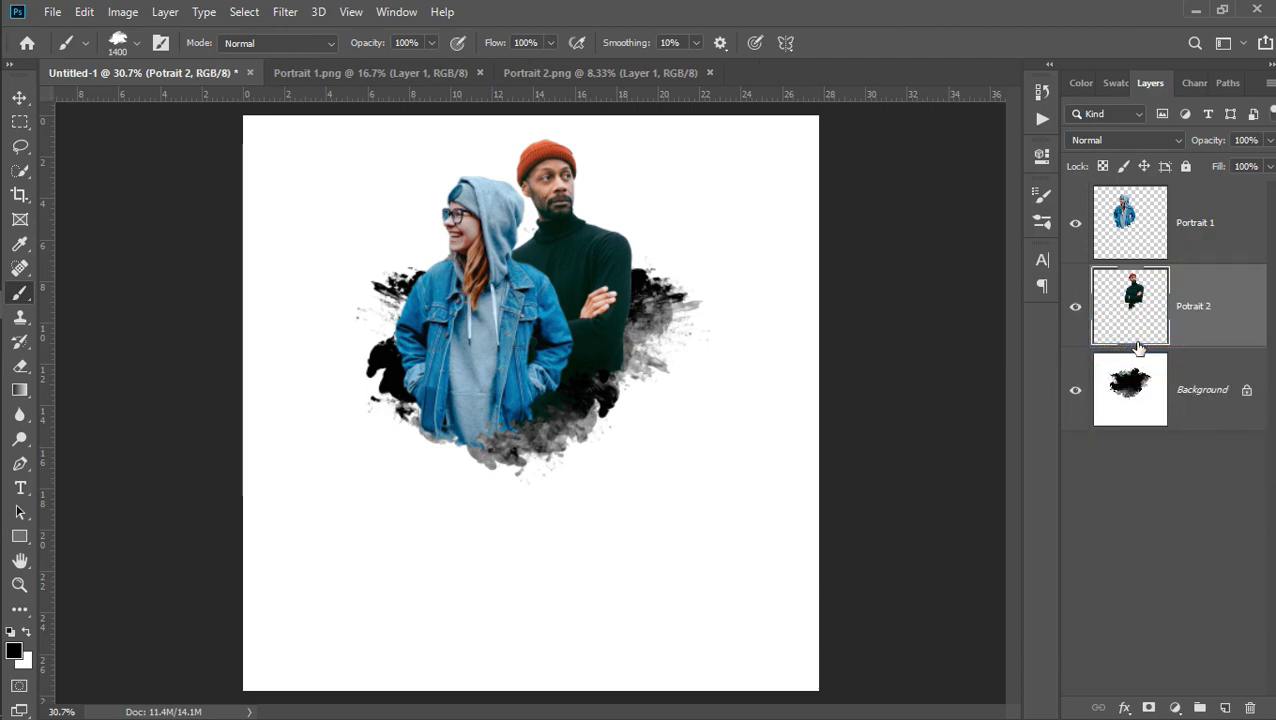
shift+click(1214, 233)
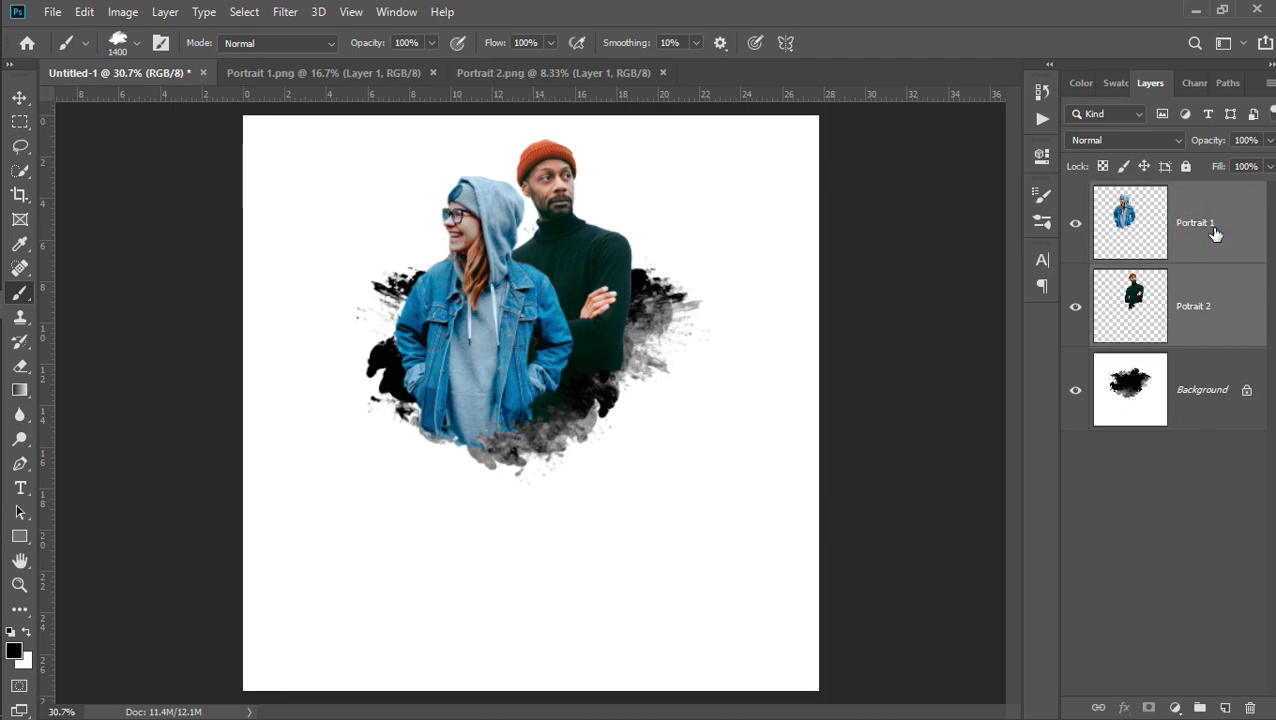
Group the two portrait layers, rename Group 1 to 'Potraits', and expand it
key(ctrl+g)
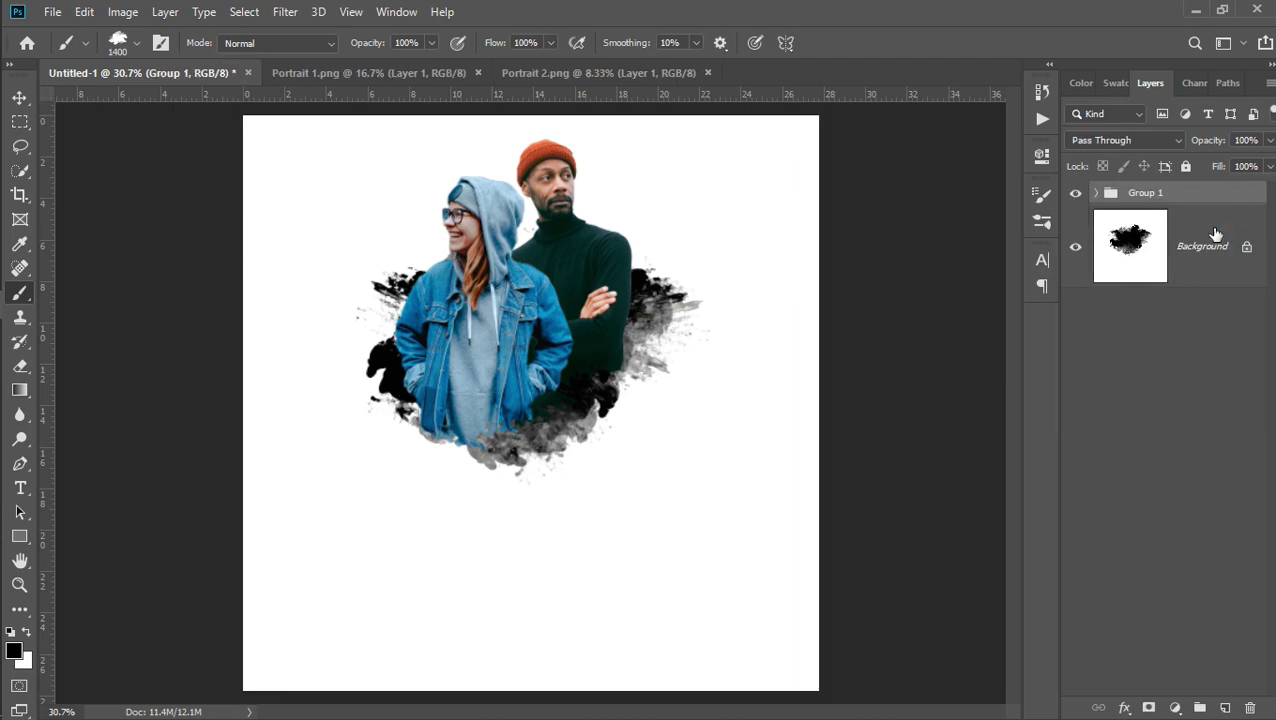
double_click(1147, 192)
text(Port)
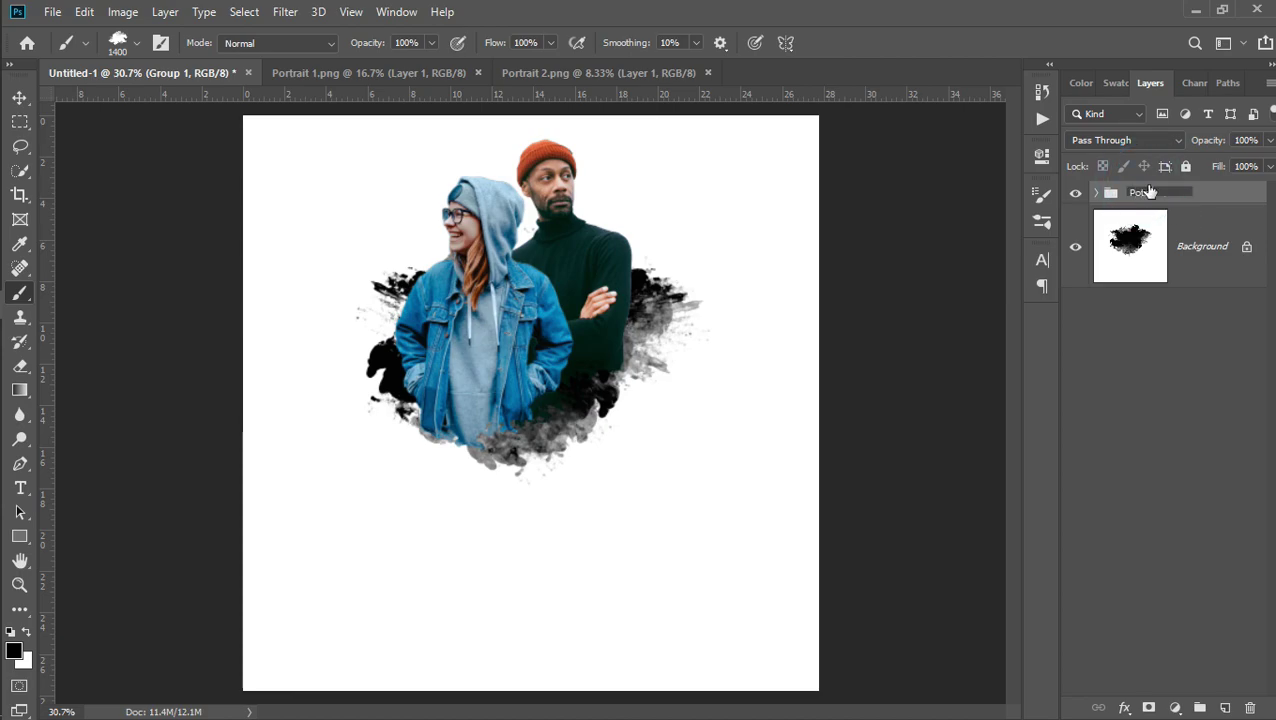
text(raits)
key(Return)
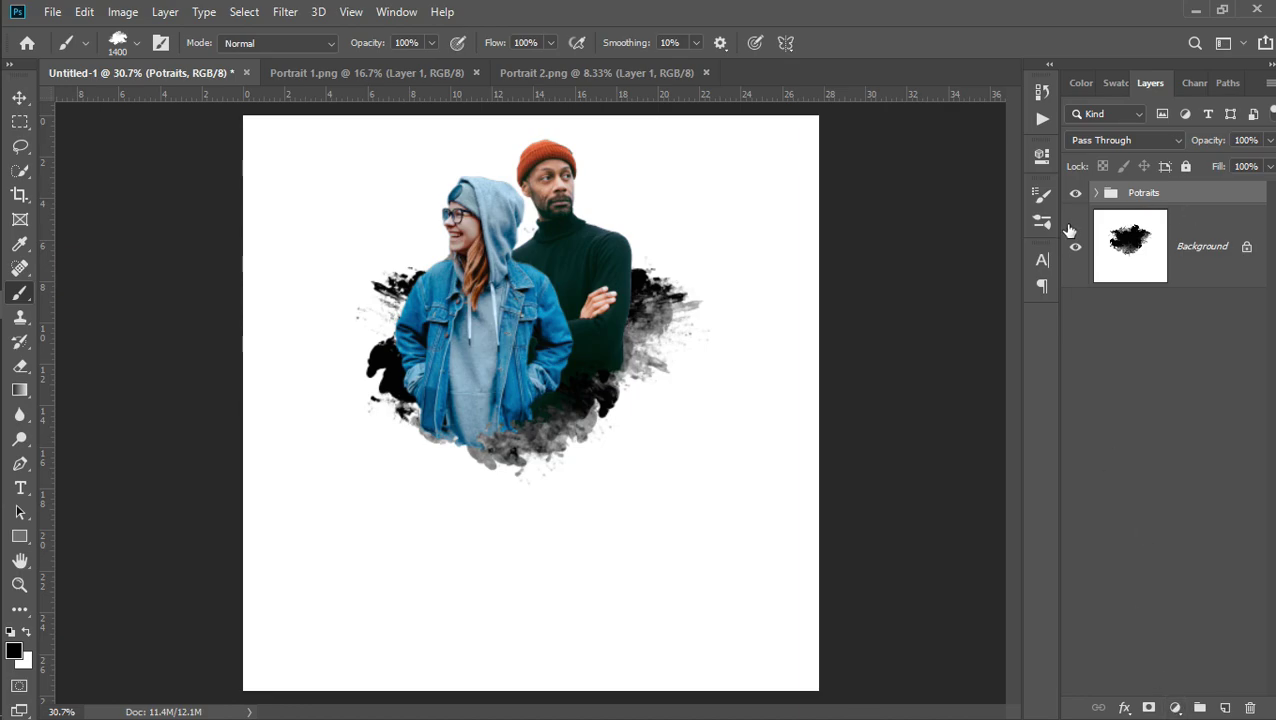
click(1097, 193)
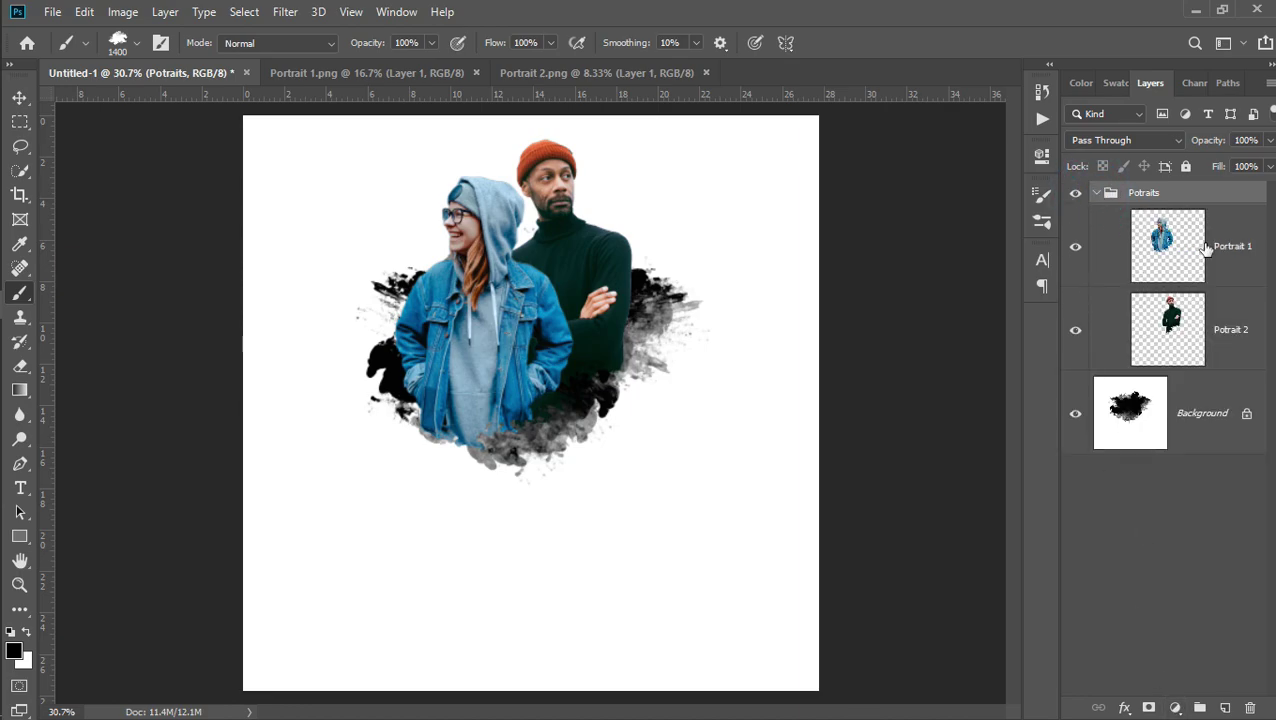
click(1168, 246)
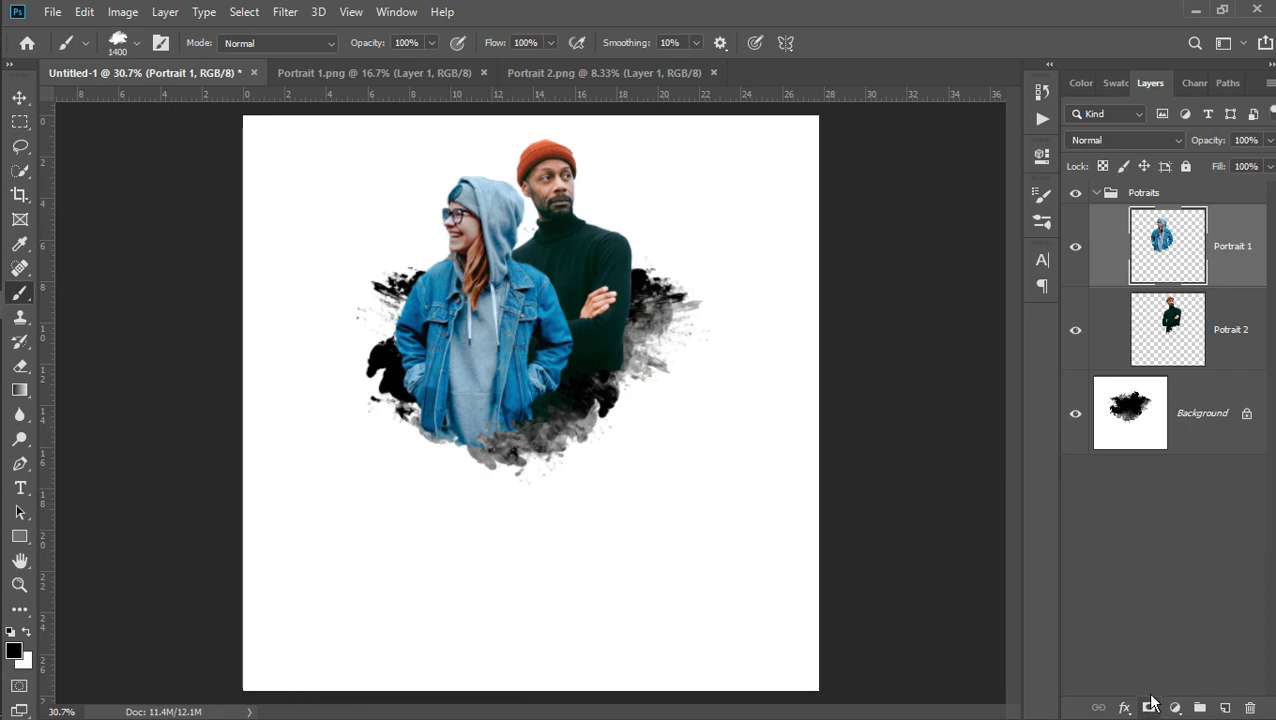
Add a Black & White adjustment to both portraits with Blues -4, Yellows 69 and Reds 25
shift+click(1235, 362)
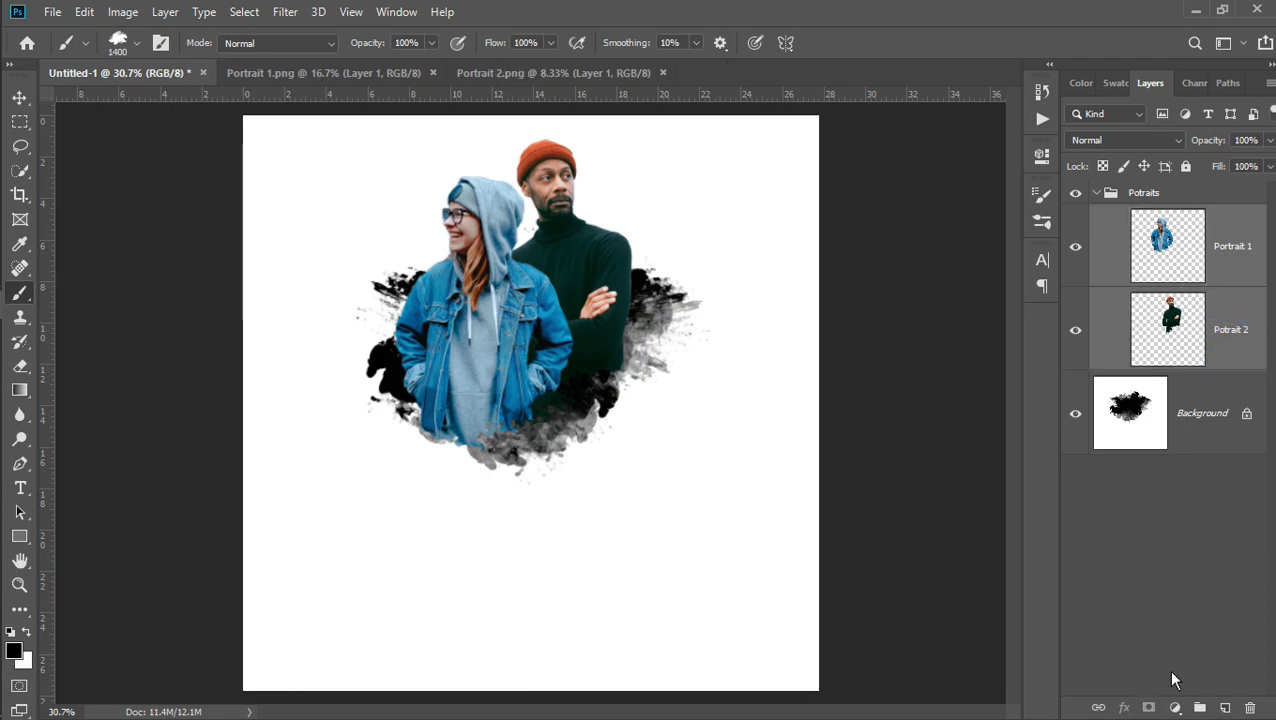
click(1176, 708)
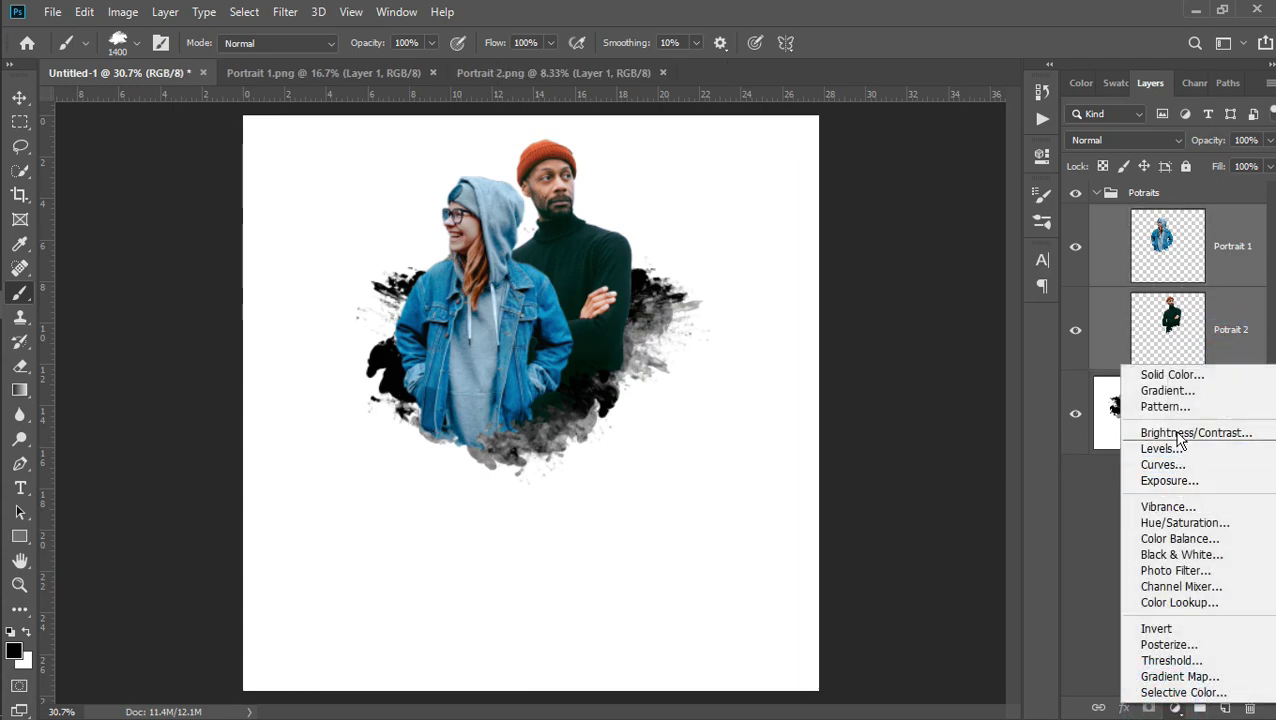
click(1181, 556)
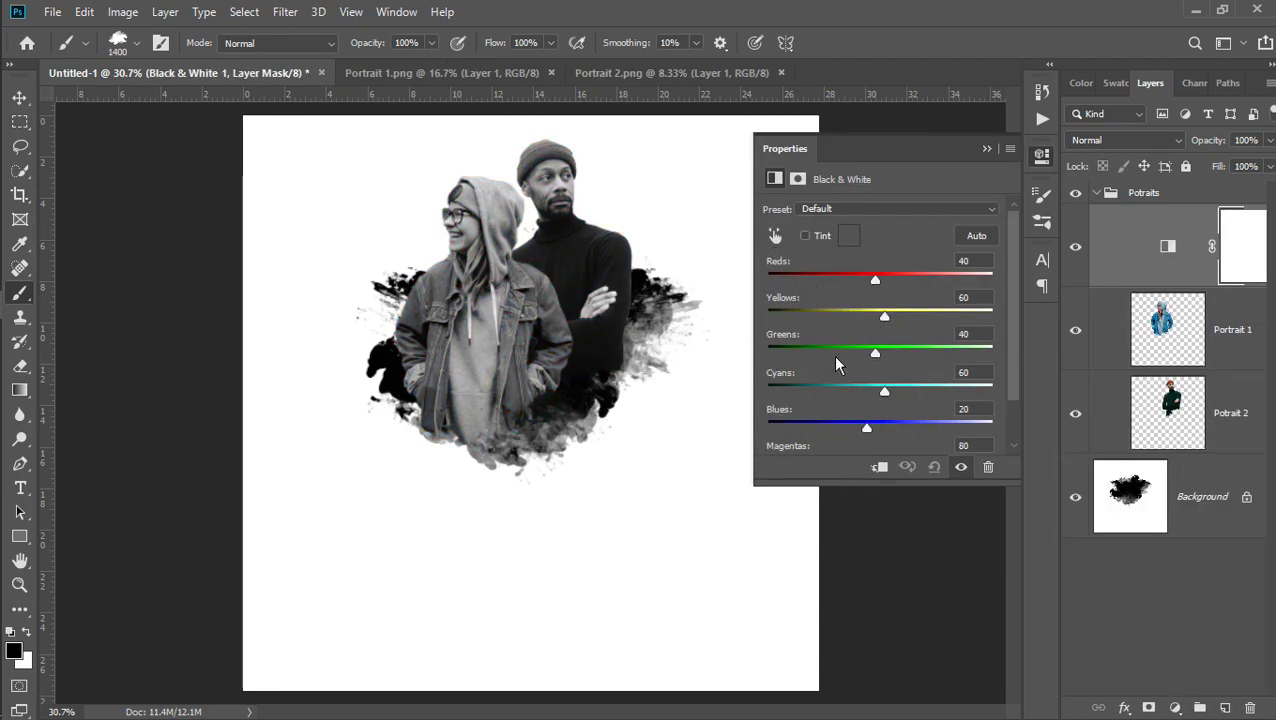
drag(867, 428, 860, 428)
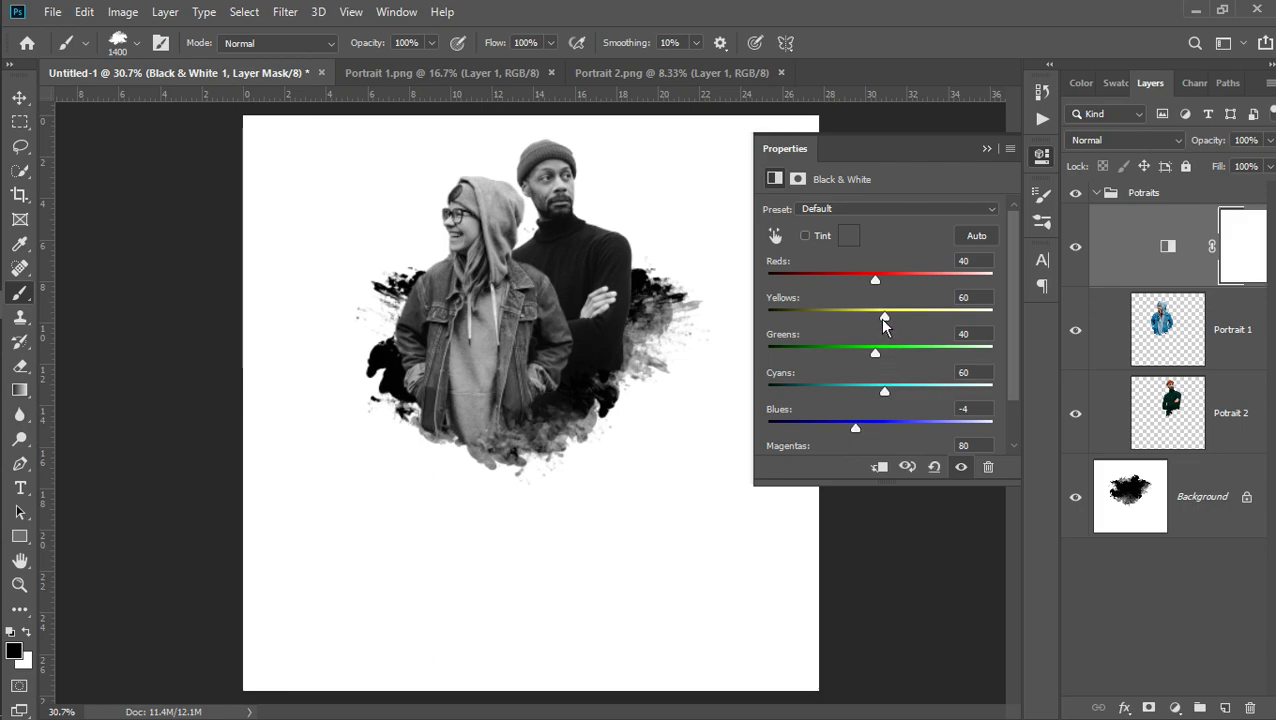
drag(883, 320, 870, 283)
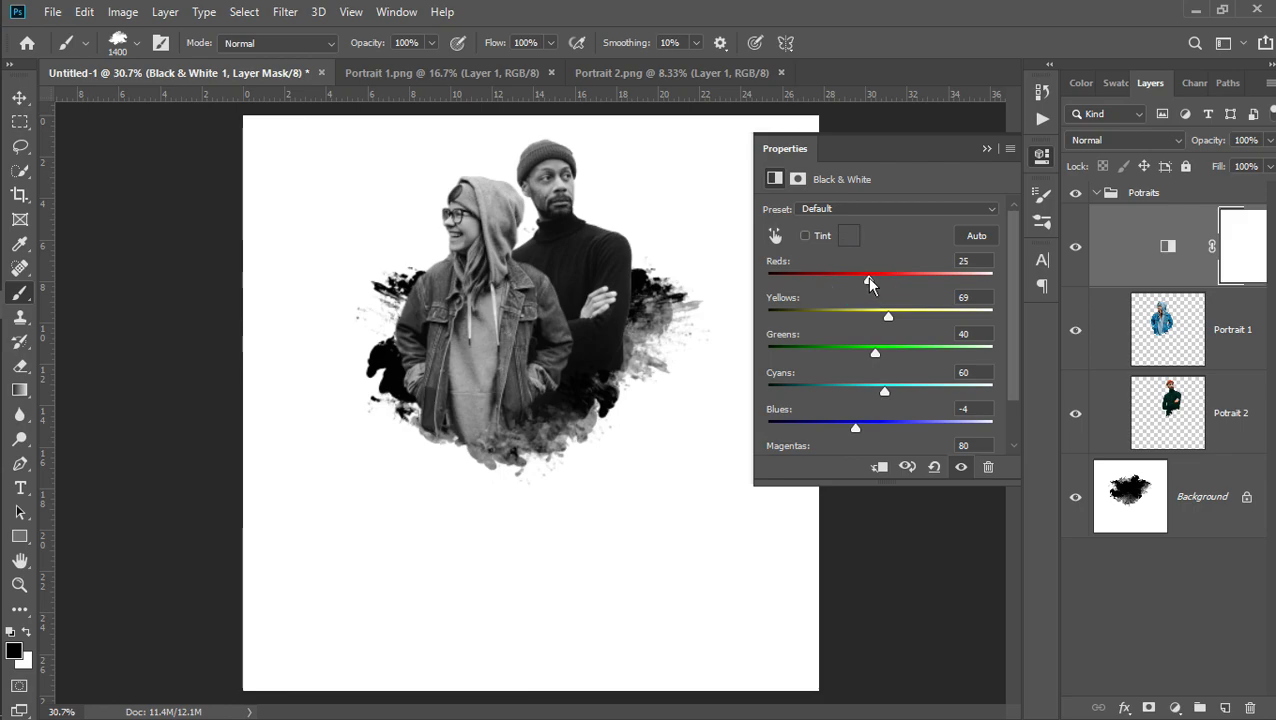
click(990, 150)
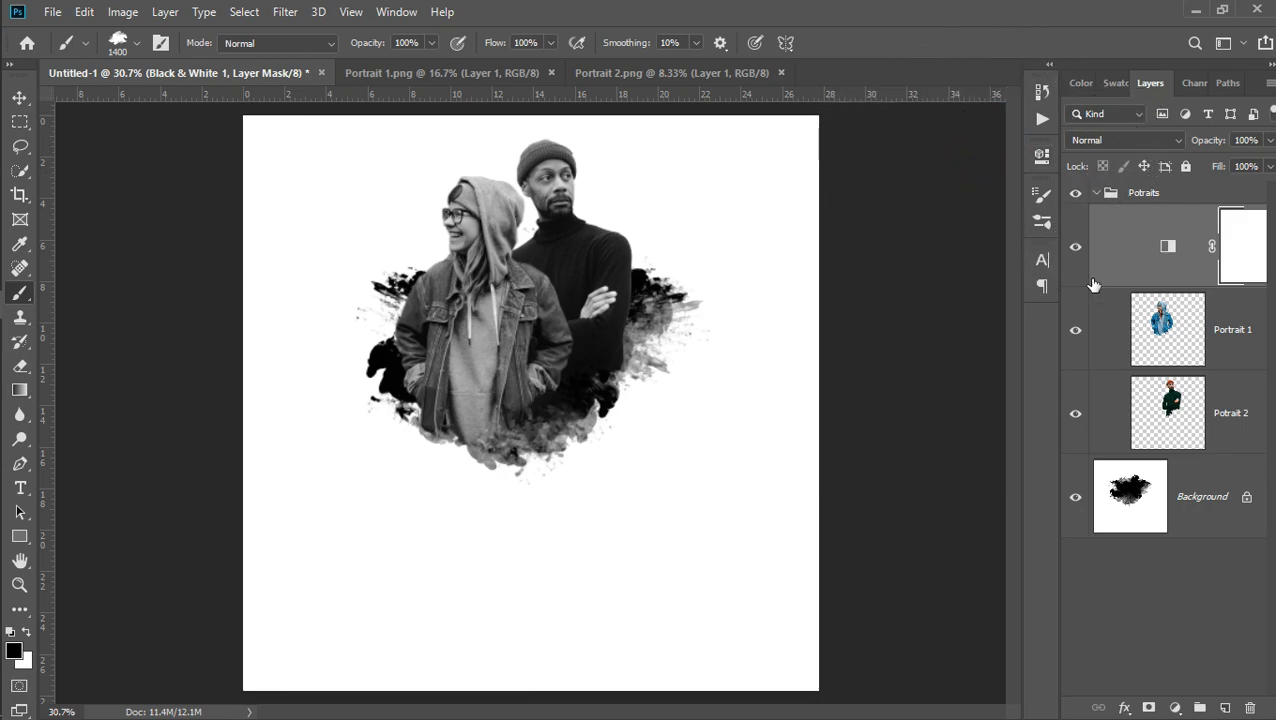
click(1098, 193)
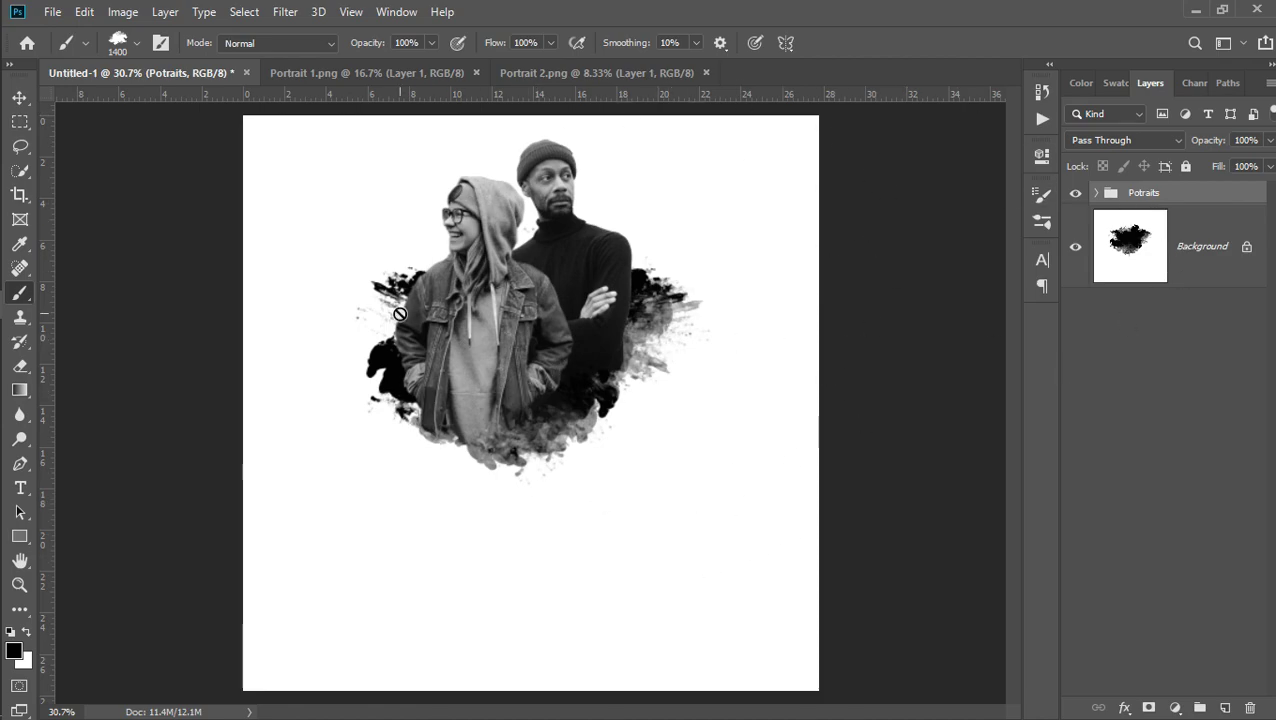
Switch to the Horizontal Type tool with the font family list showing
click(22, 98)
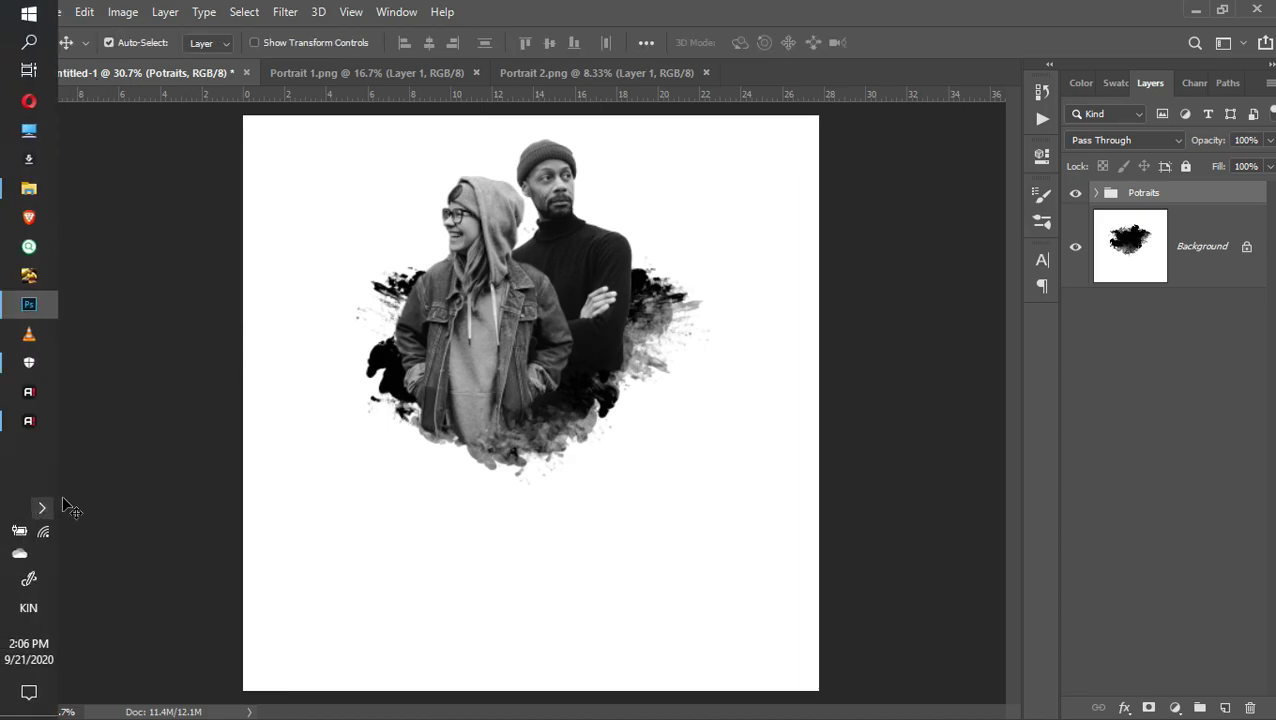
click(20, 487)
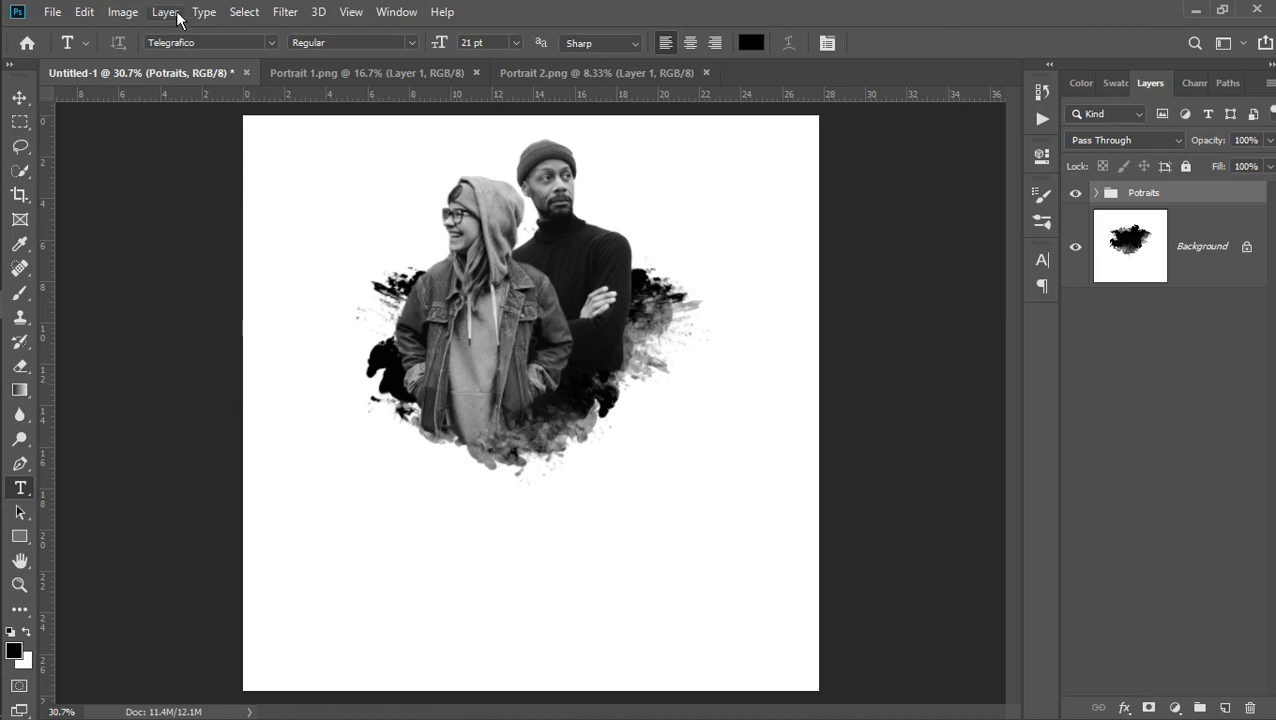
click(271, 42)
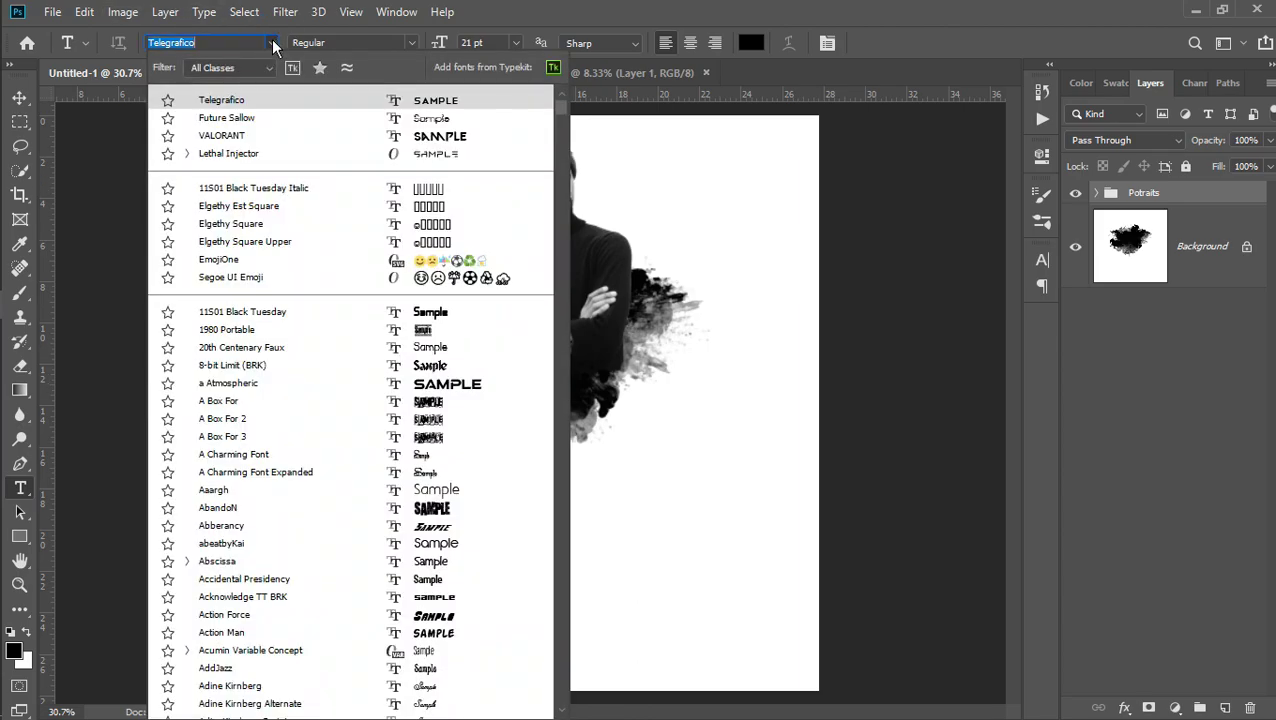
Type white 72 pt Telegrafico lettering A L B / U M / A R T over the portraits
click(224, 101)
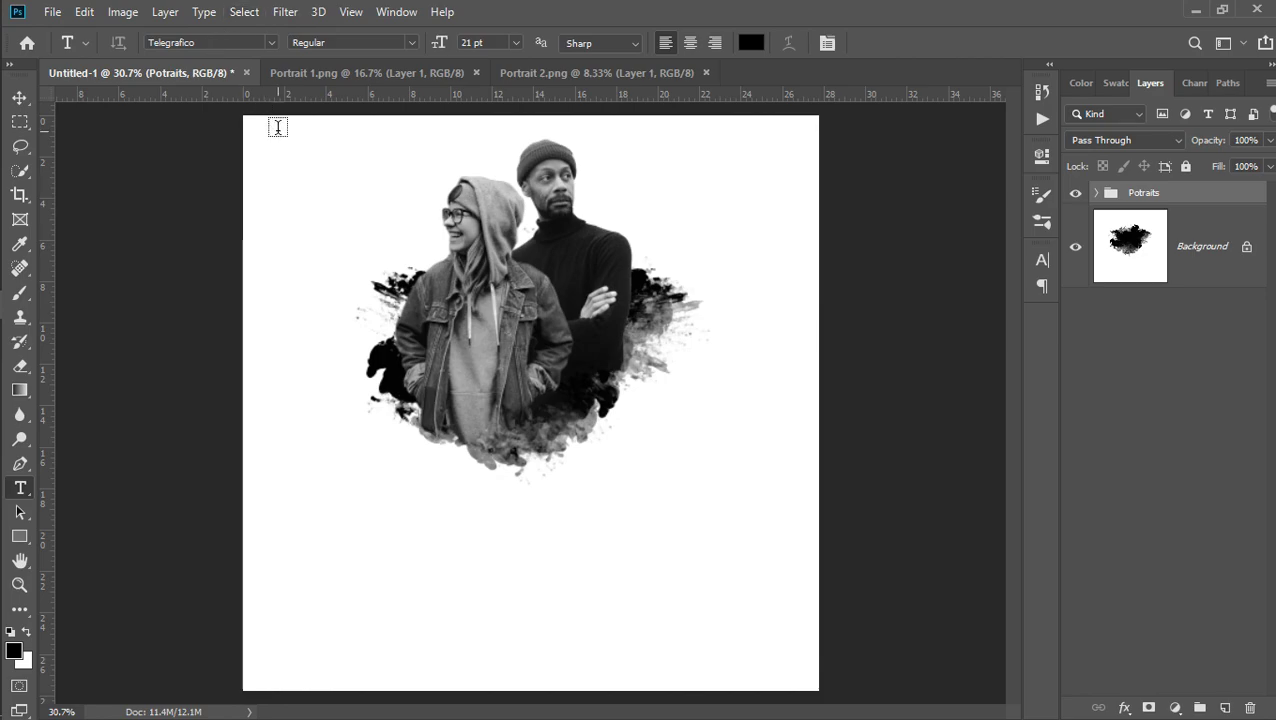
click(27, 634)
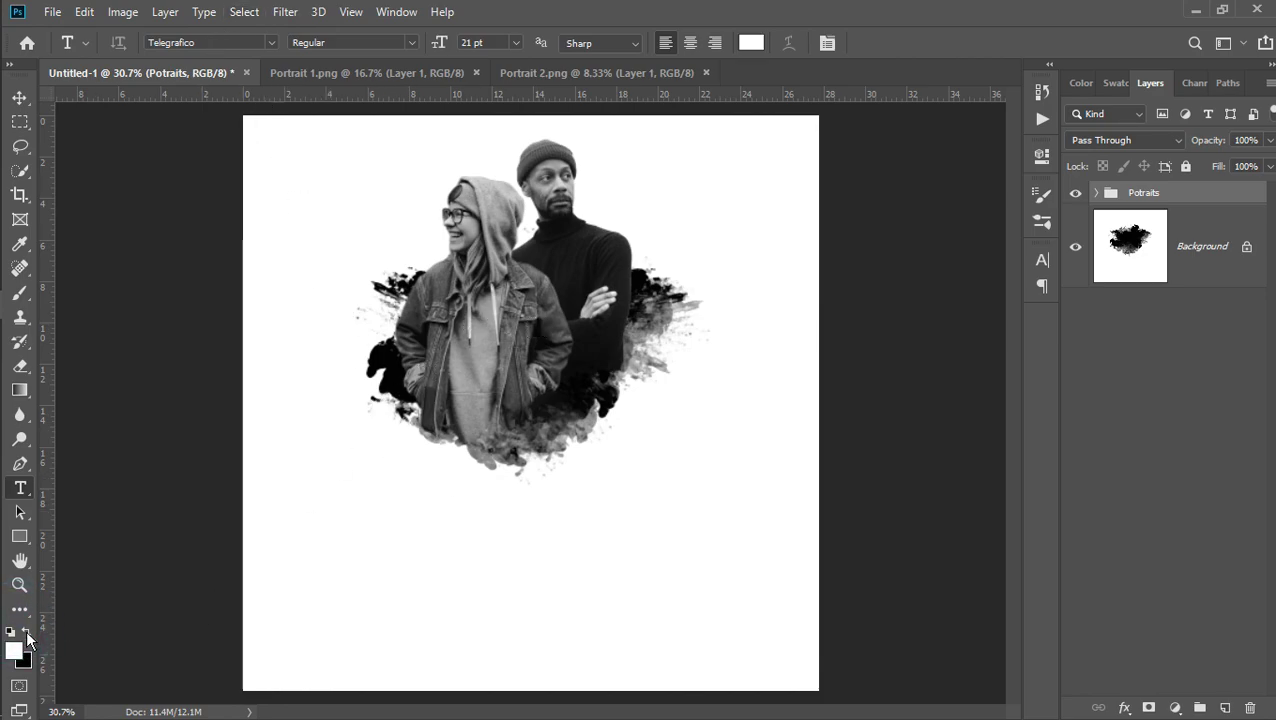
click(480, 322)
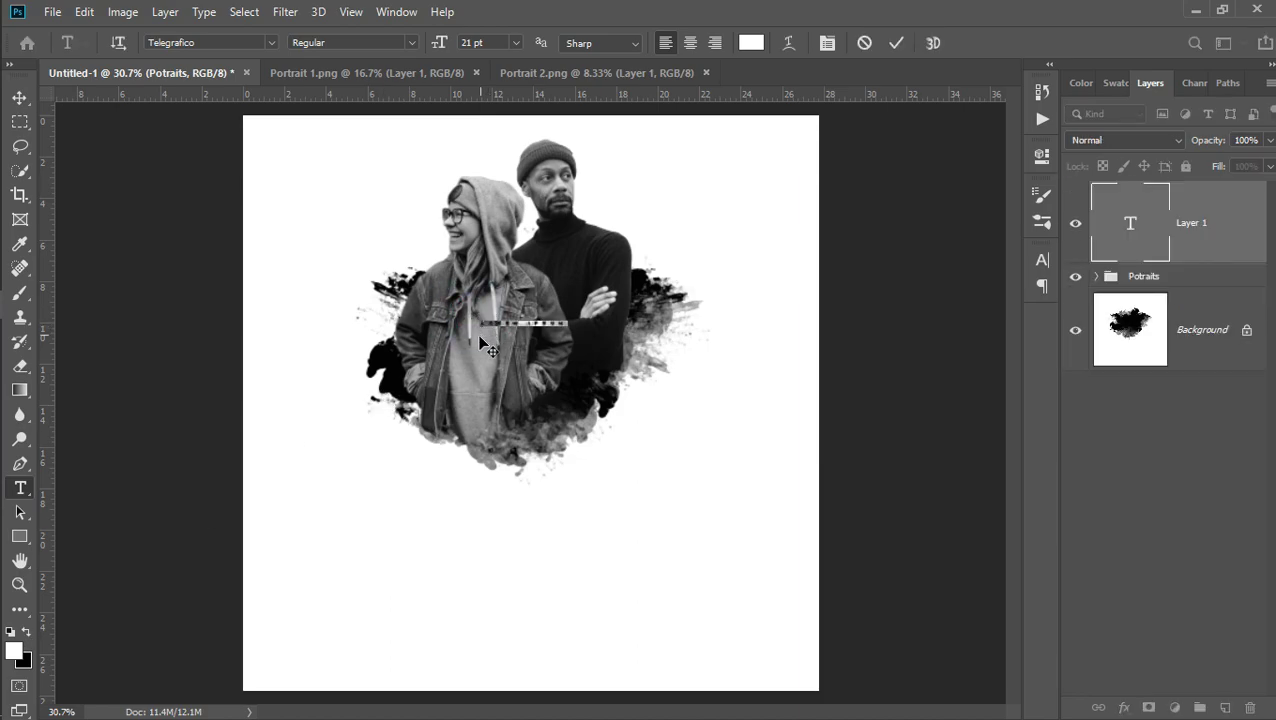
click(517, 43)
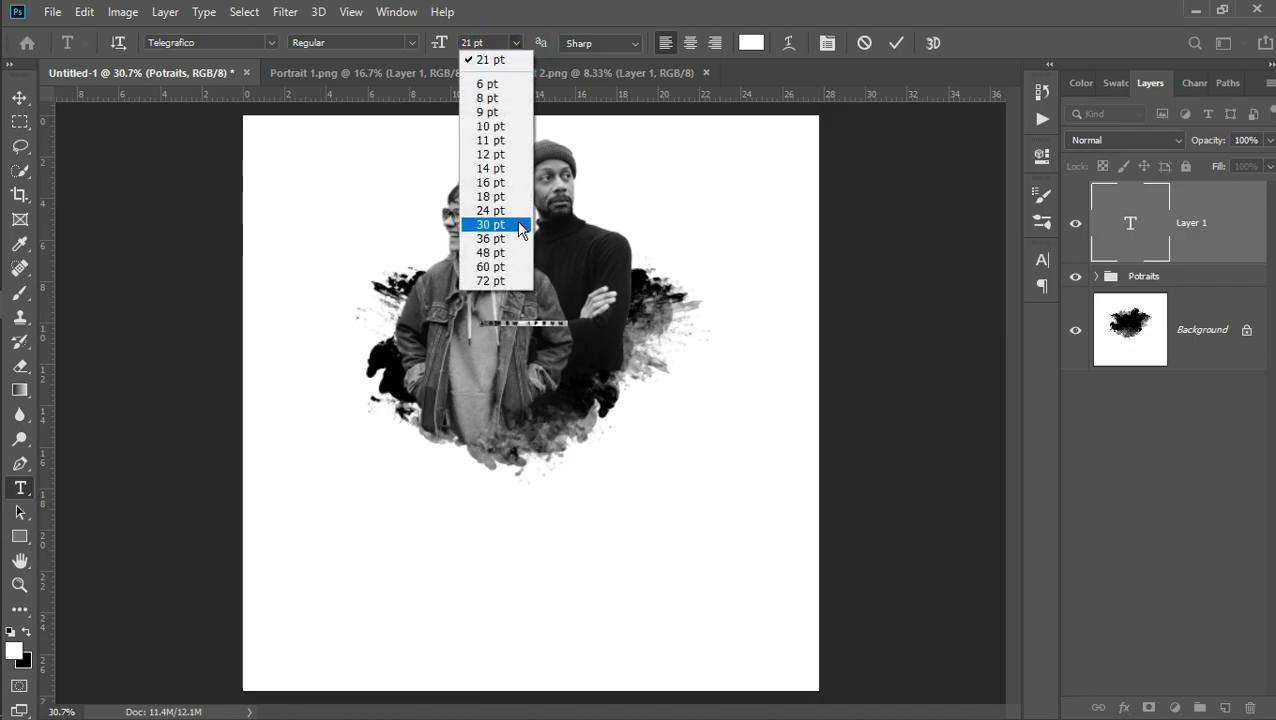
click(505, 284)
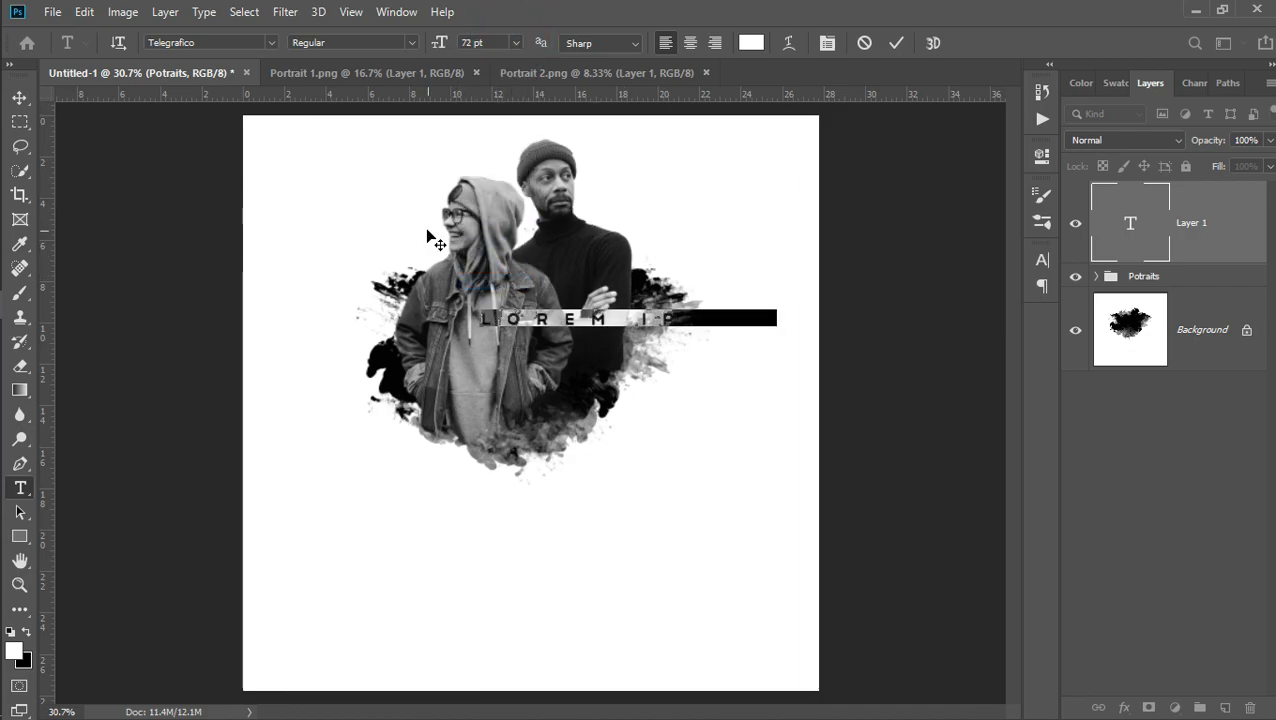
text(O)
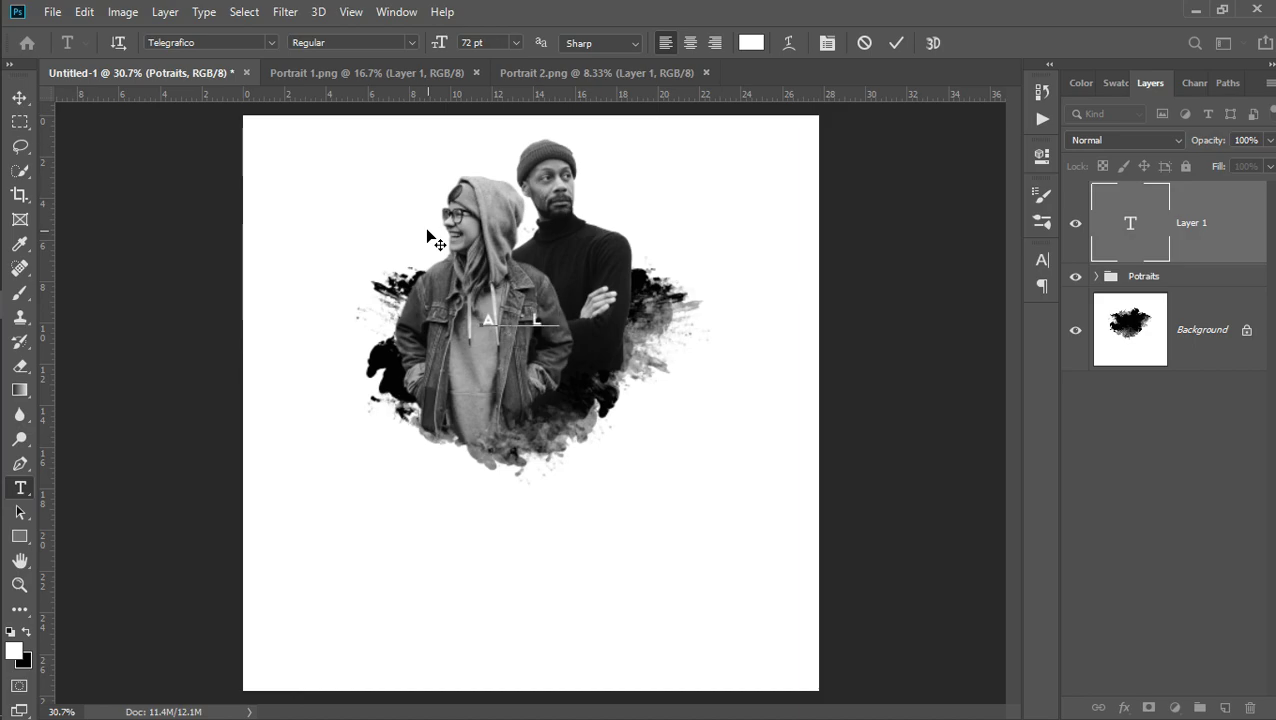
text(B)
text(U)
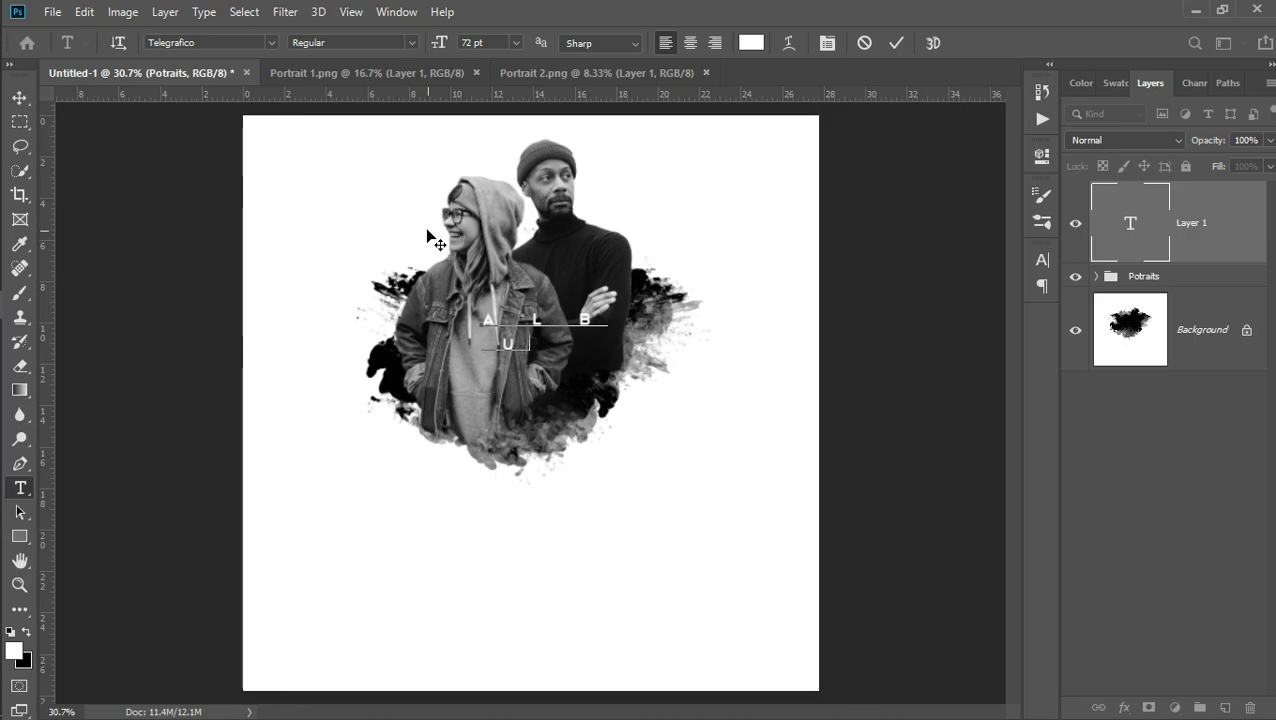
text(M)
text(R)
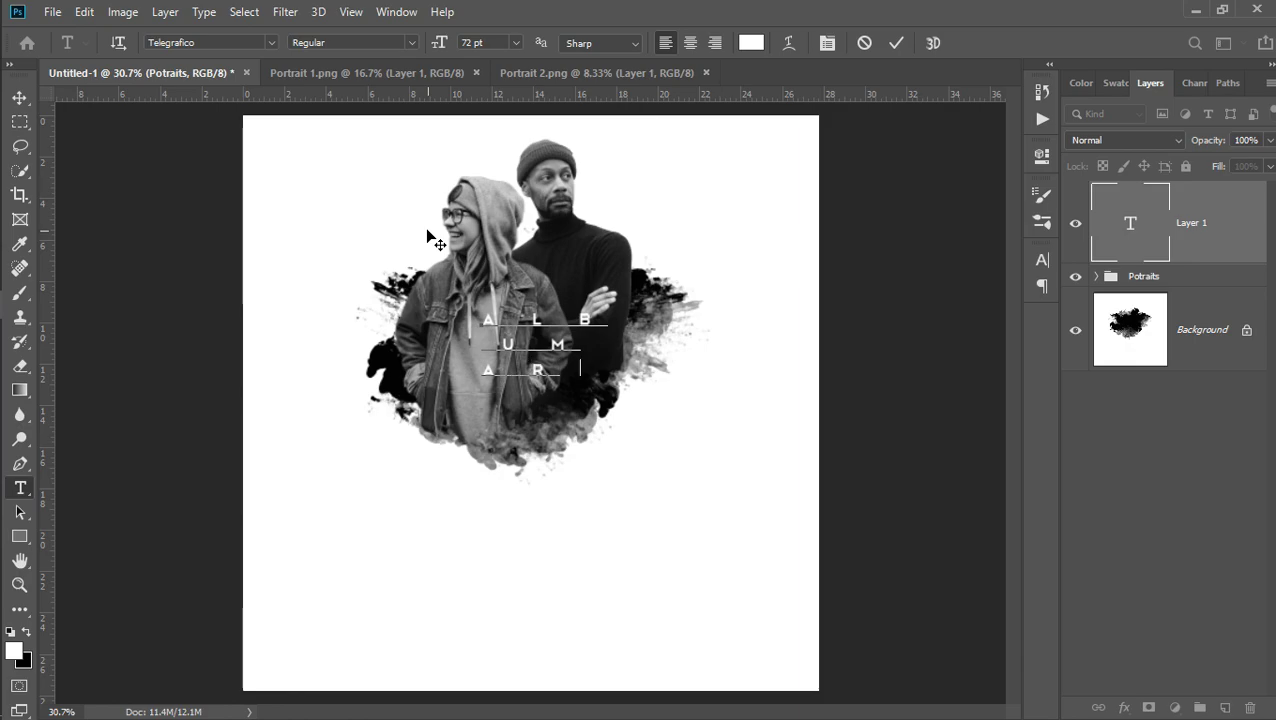
text(T)
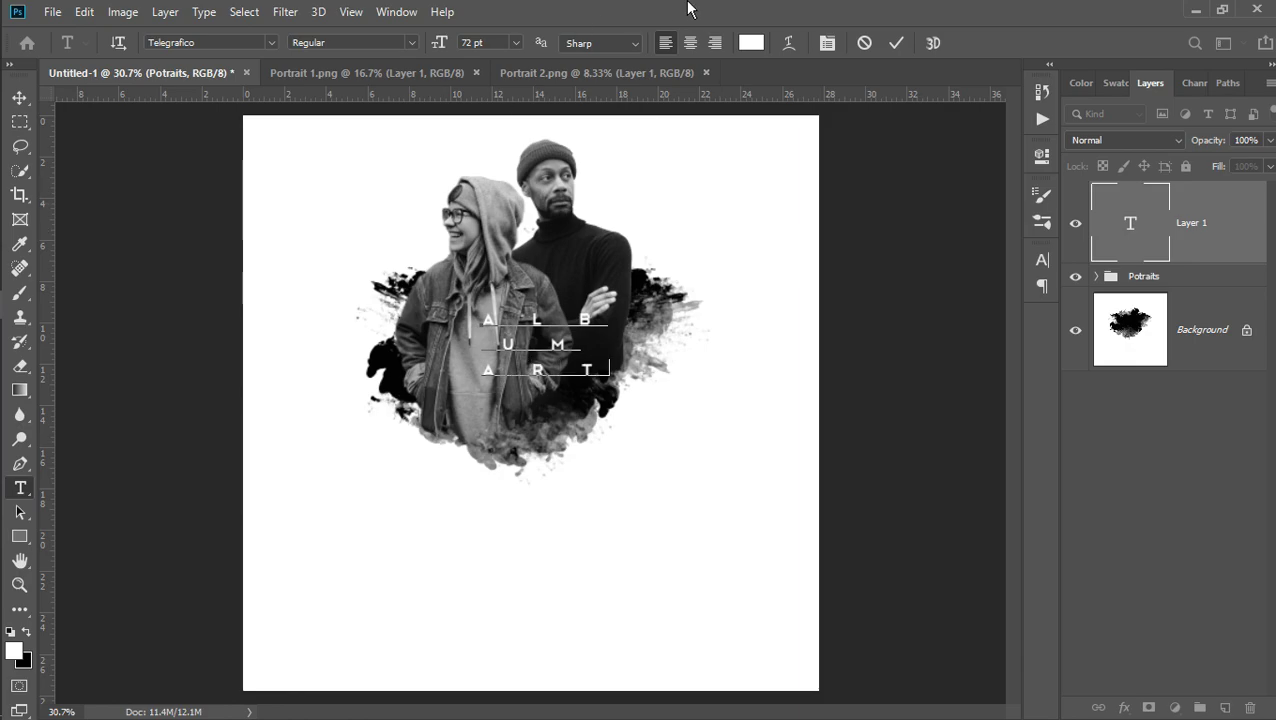
Commit the ALBUM ART text and centre it horizontally over the portraits
click(894, 46)
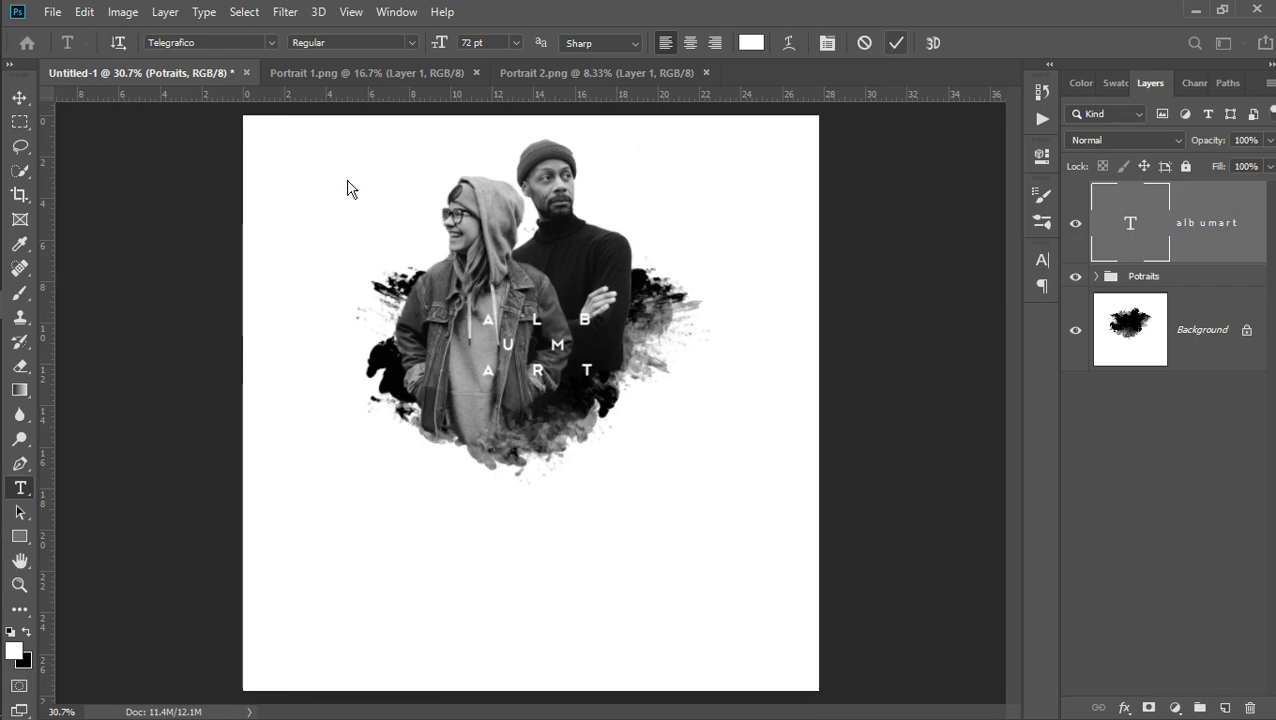
click(20, 97)
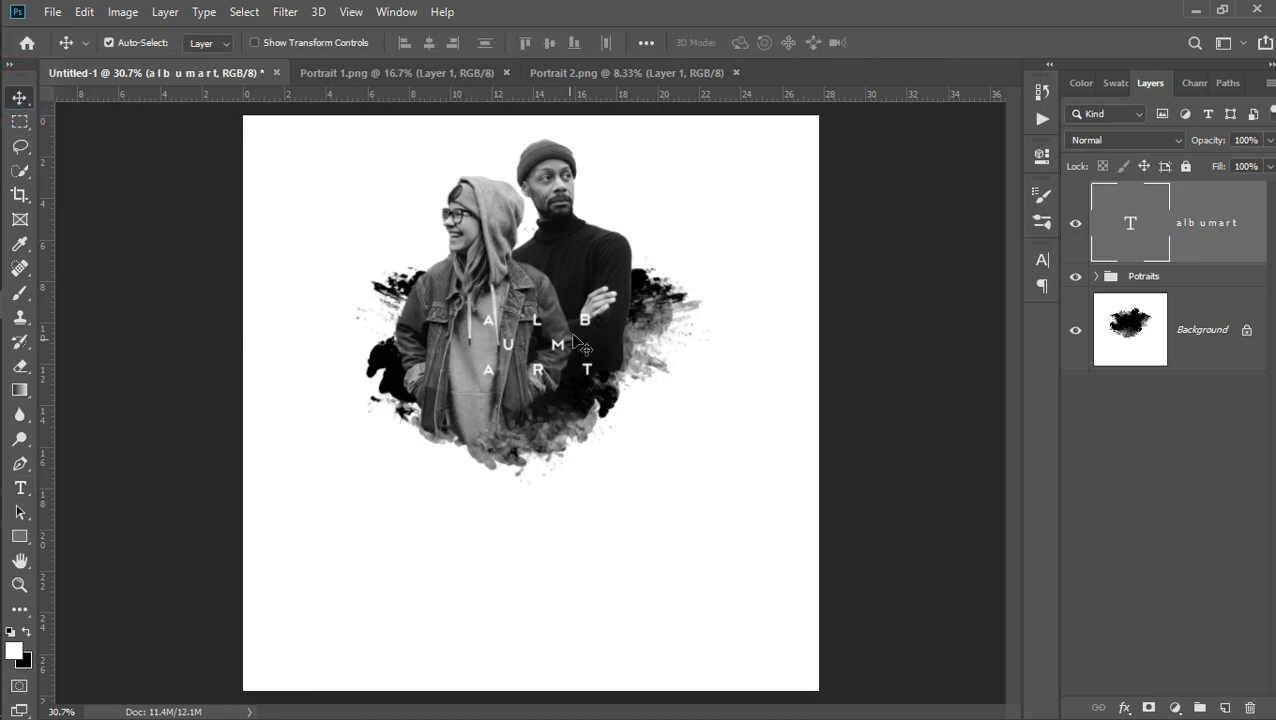
drag(585, 322, 559, 322)
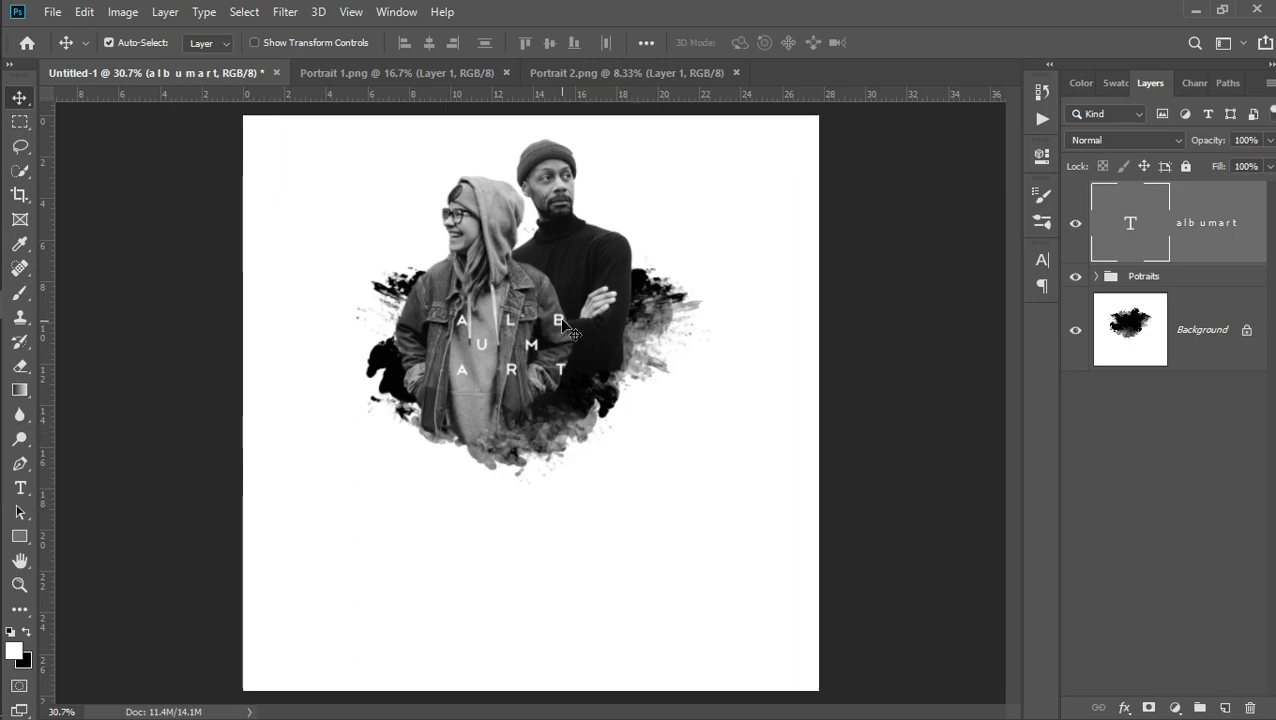
drag(563, 325, 567, 325)
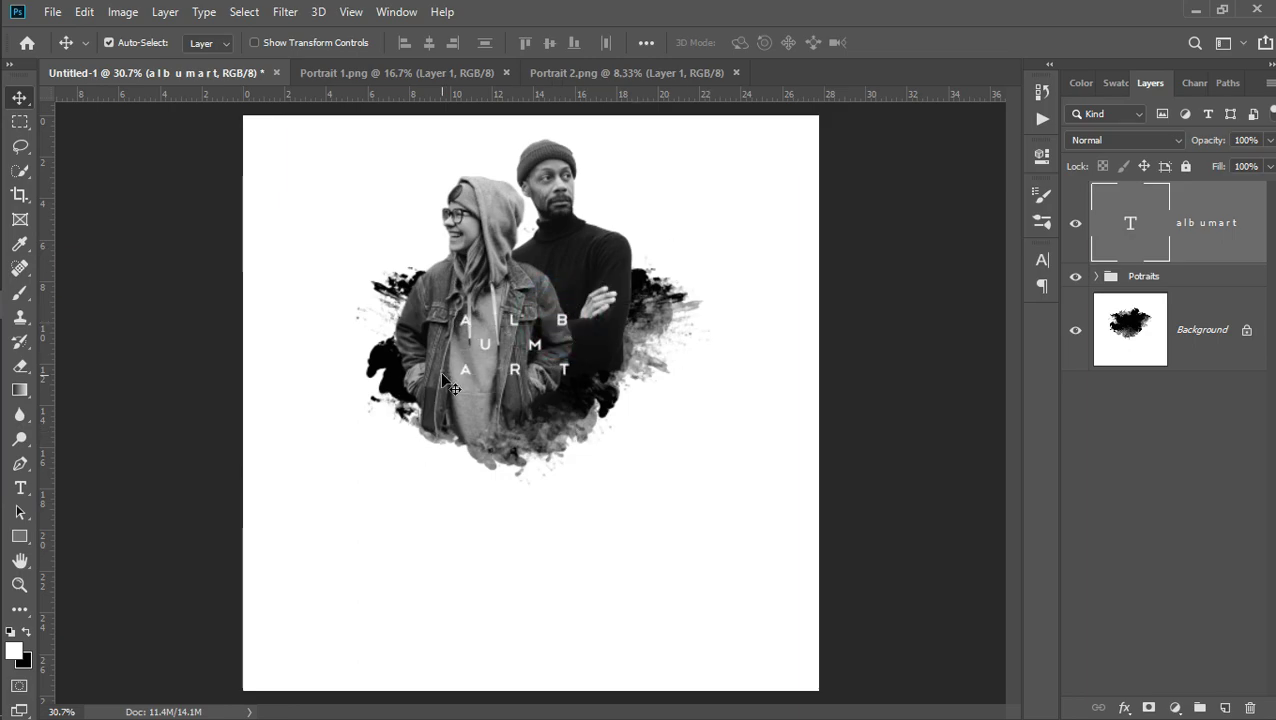
Type FEELPHOTOSHOP above the ALB row and set it to 25 pt
key(t)
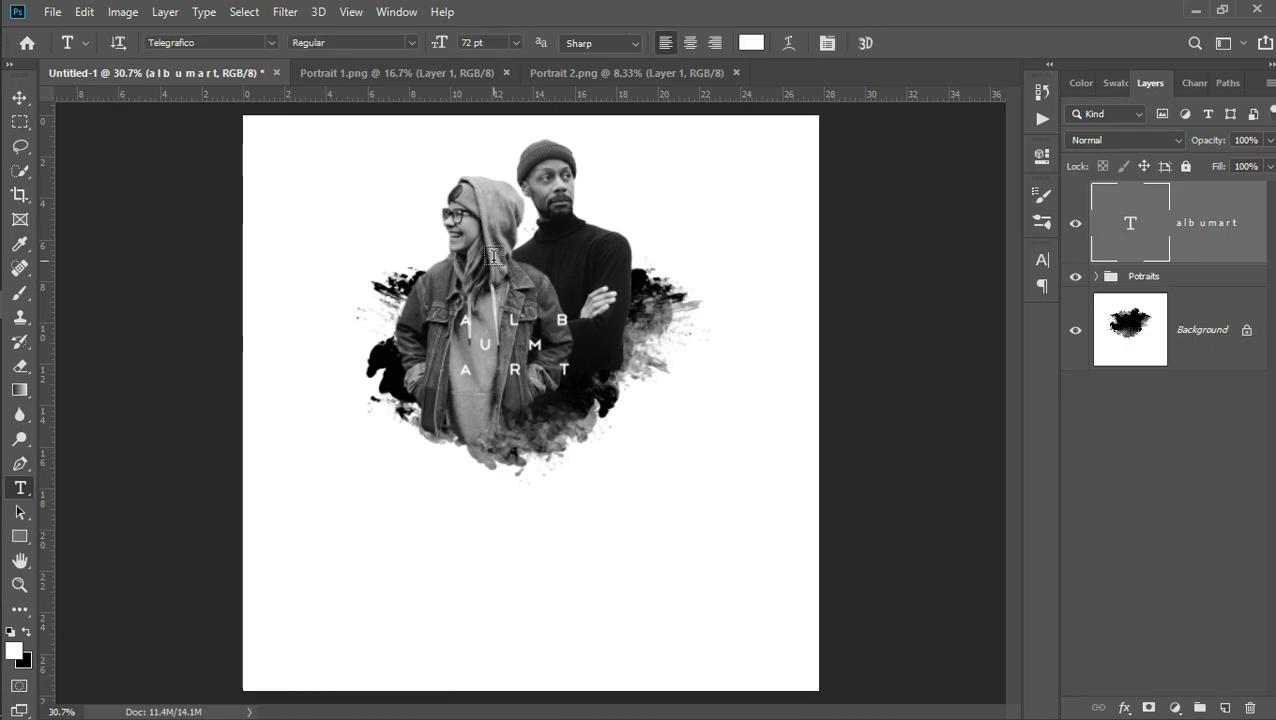
click(466, 274)
text(F)
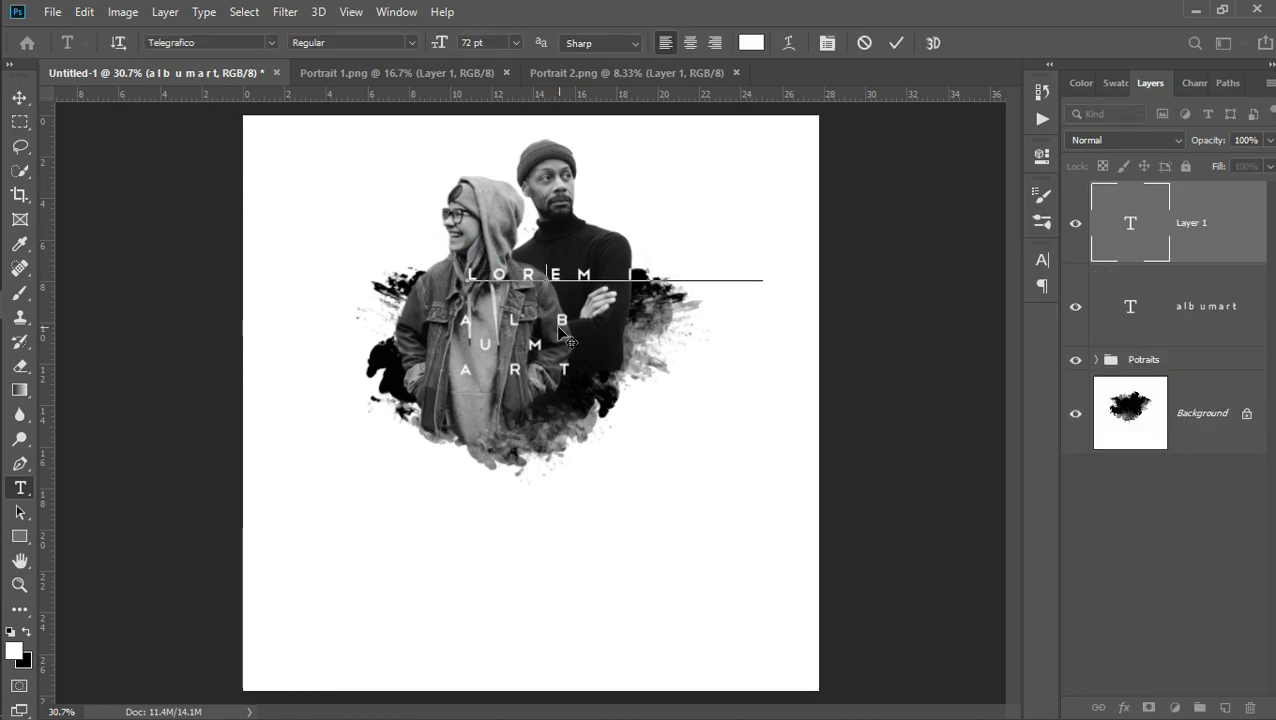
text(EEL)
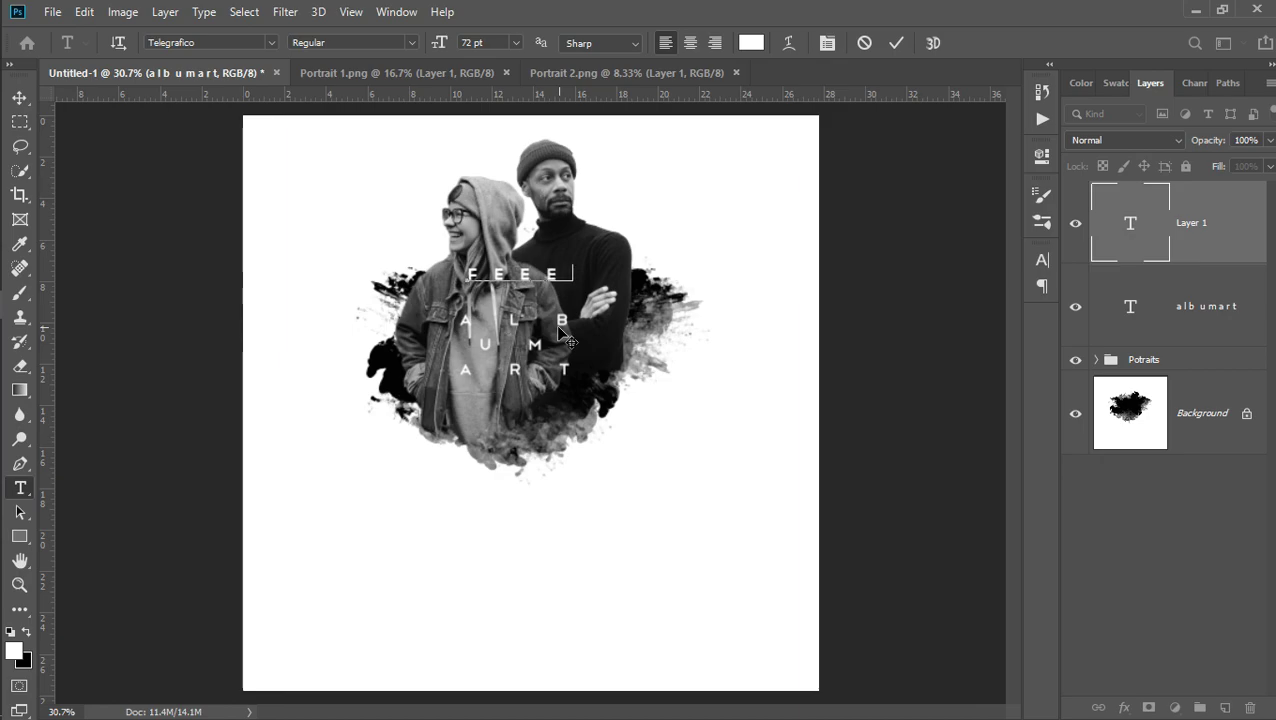
text(PHO)
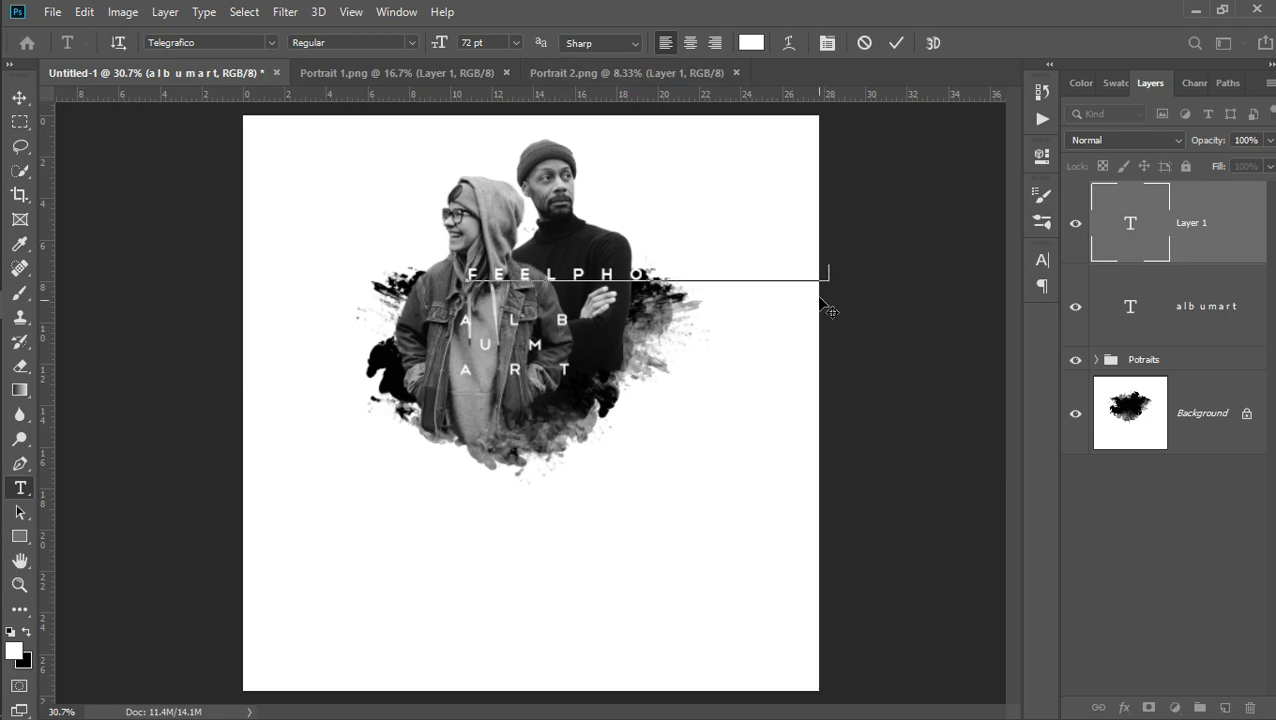
drag(826, 266, 420, 229)
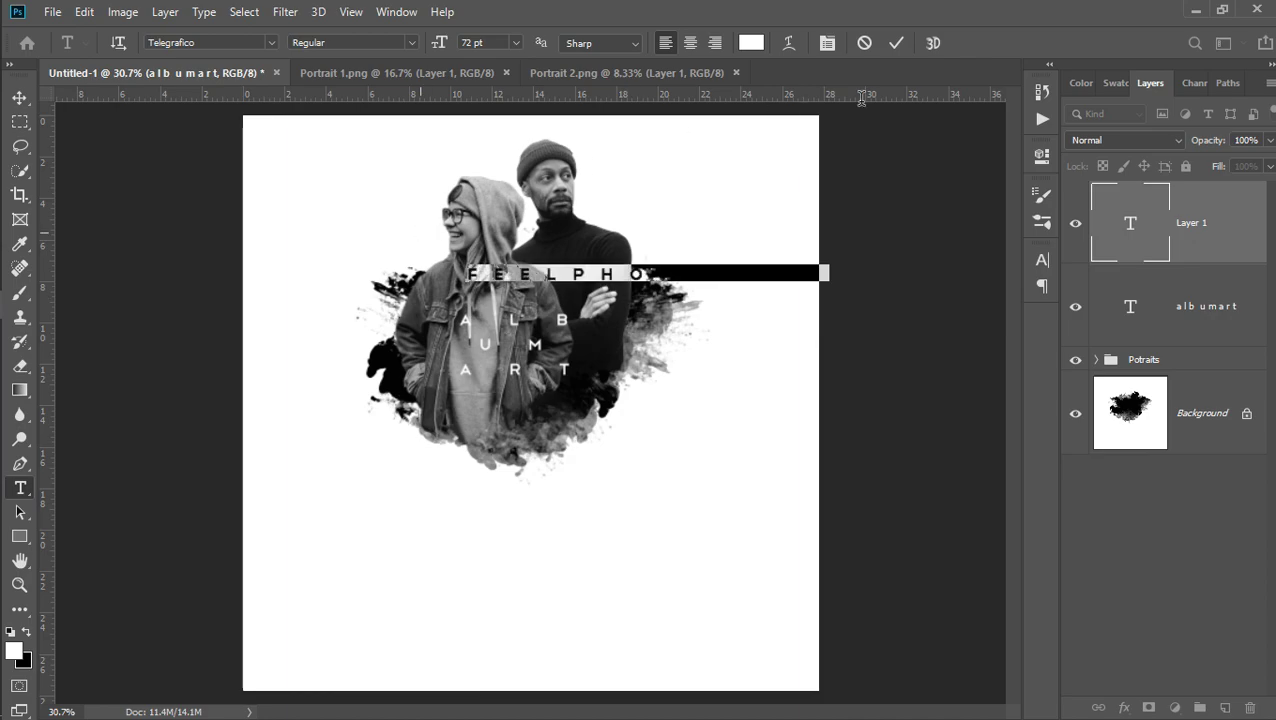
click(1042, 259)
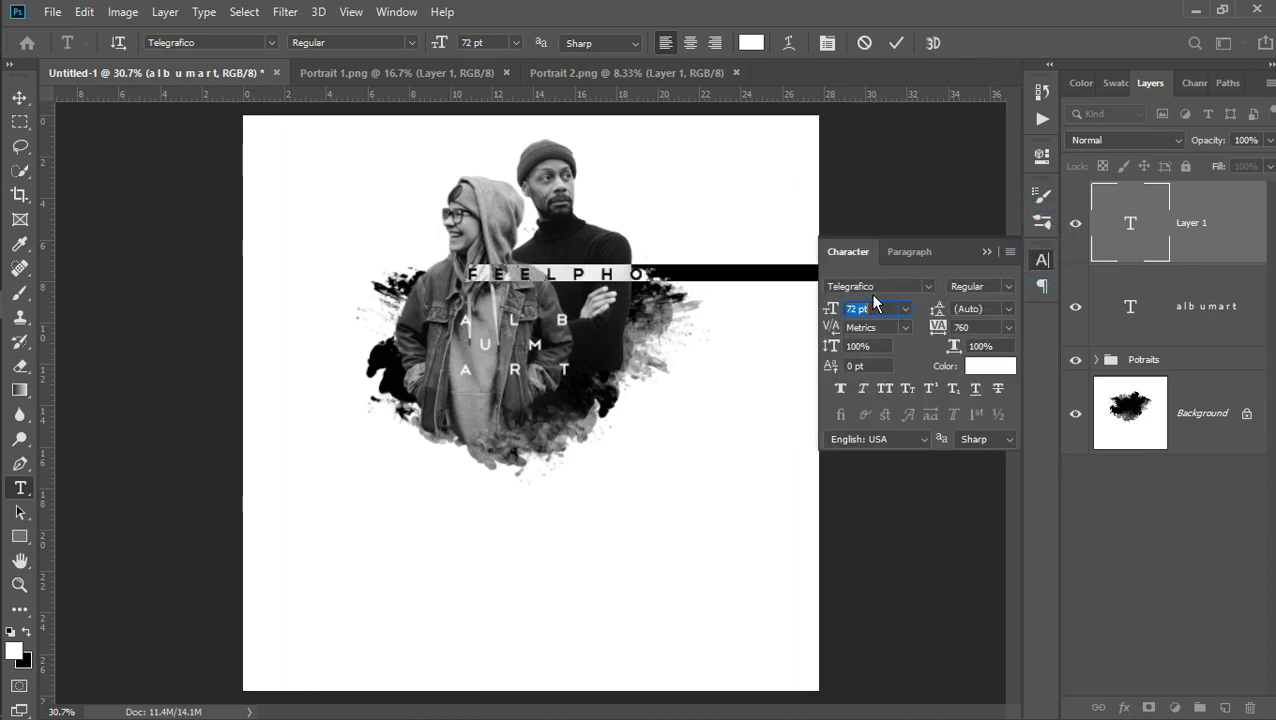
drag(829, 316, 789, 319)
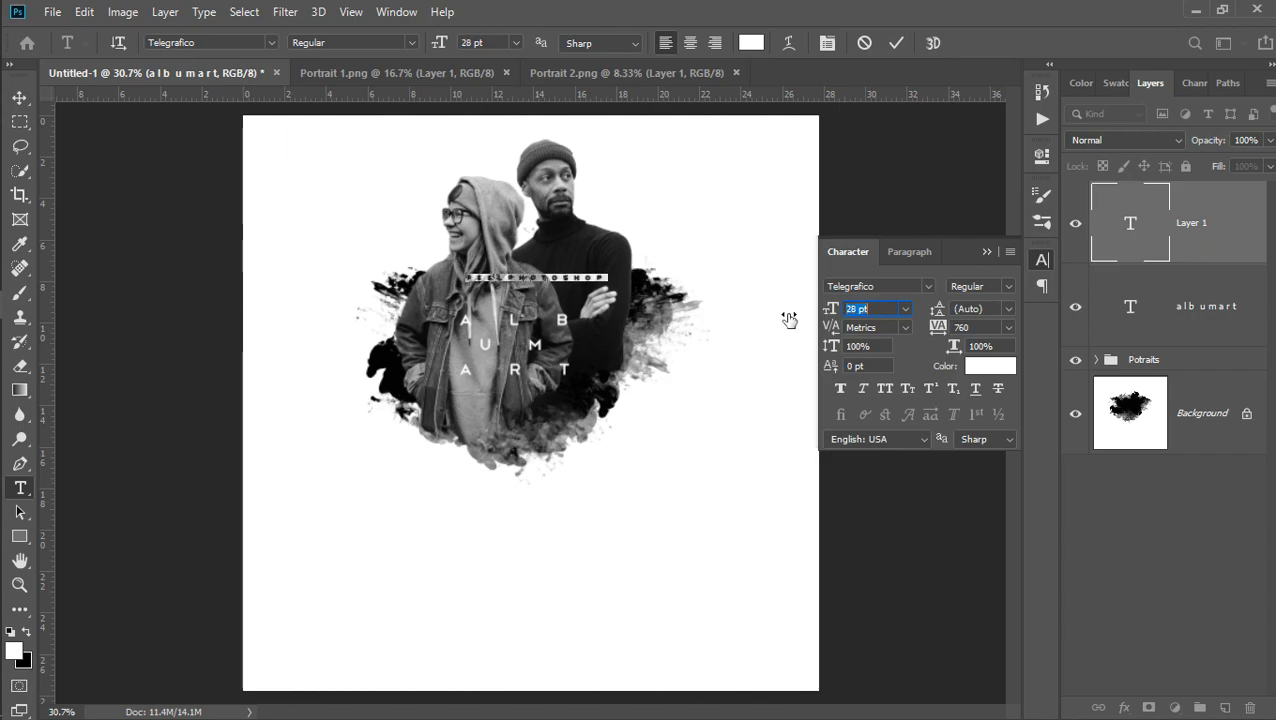
key(Down)
key(Down)
key(Down)
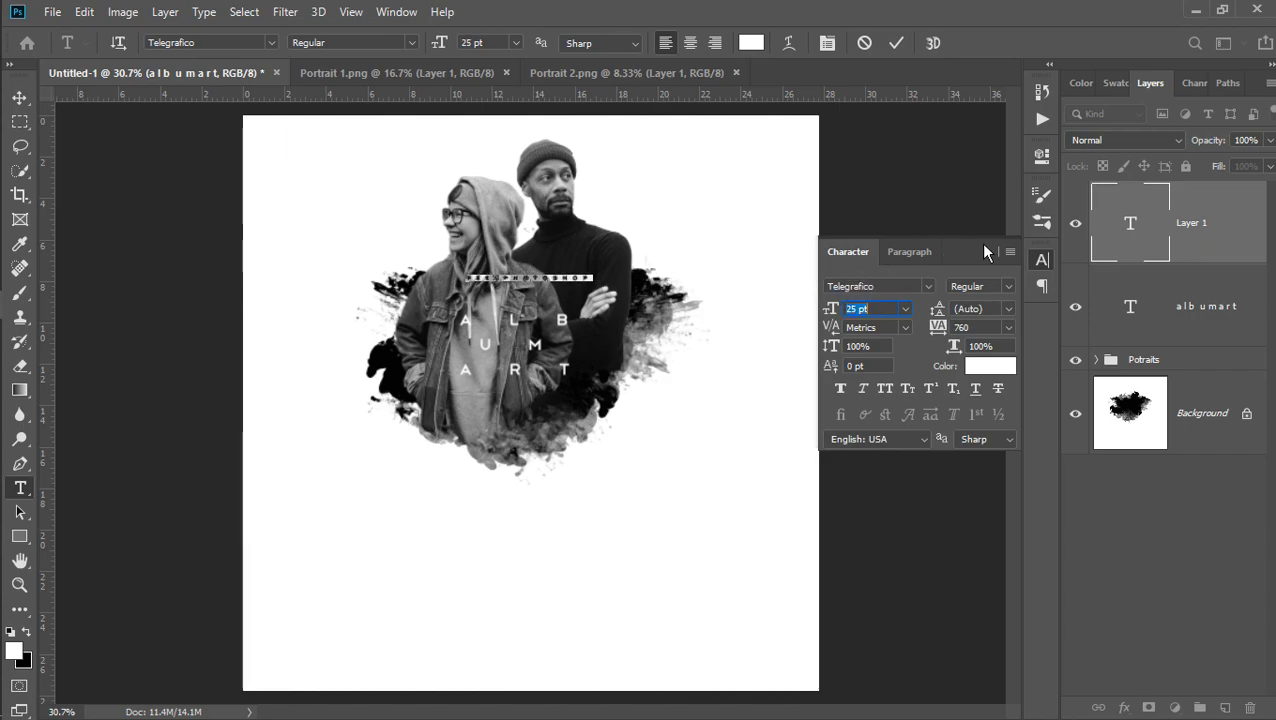
click(984, 251)
click(896, 43)
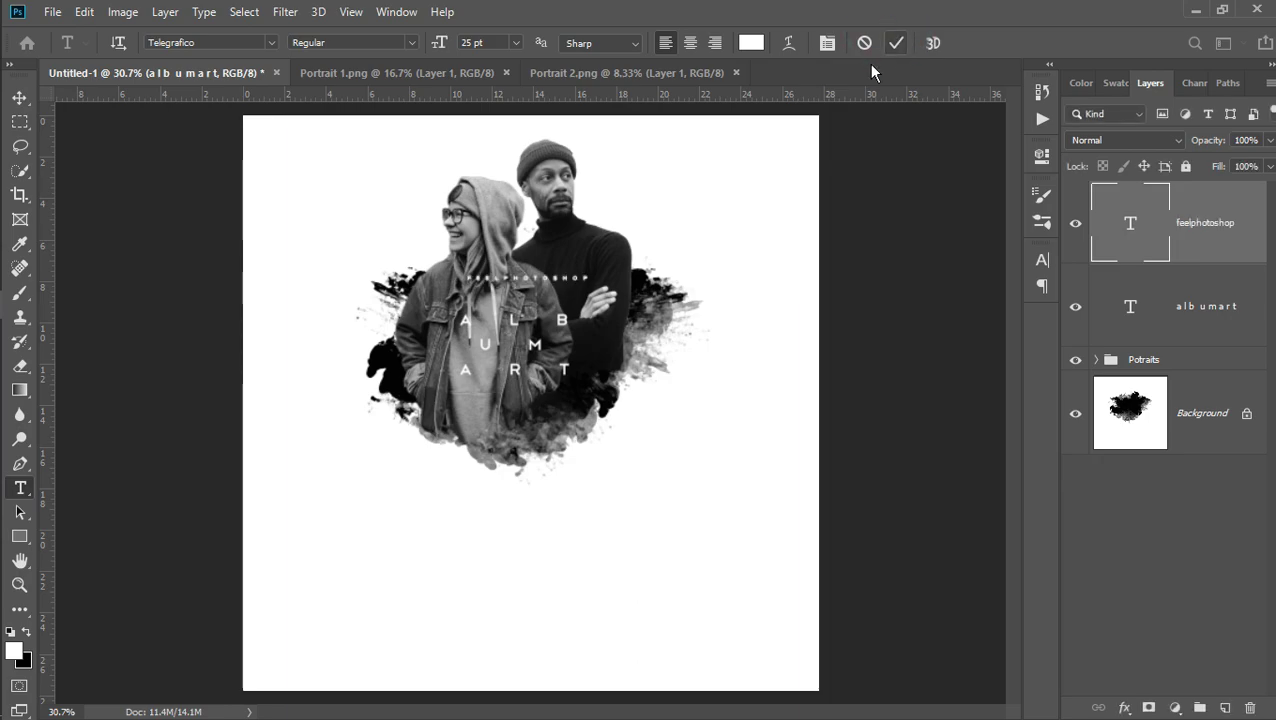
Zoom in and move the FEELPHOTOSHOP line between the ALB and UM rows
key(ctrl+plus)
key(ctrl+plus)
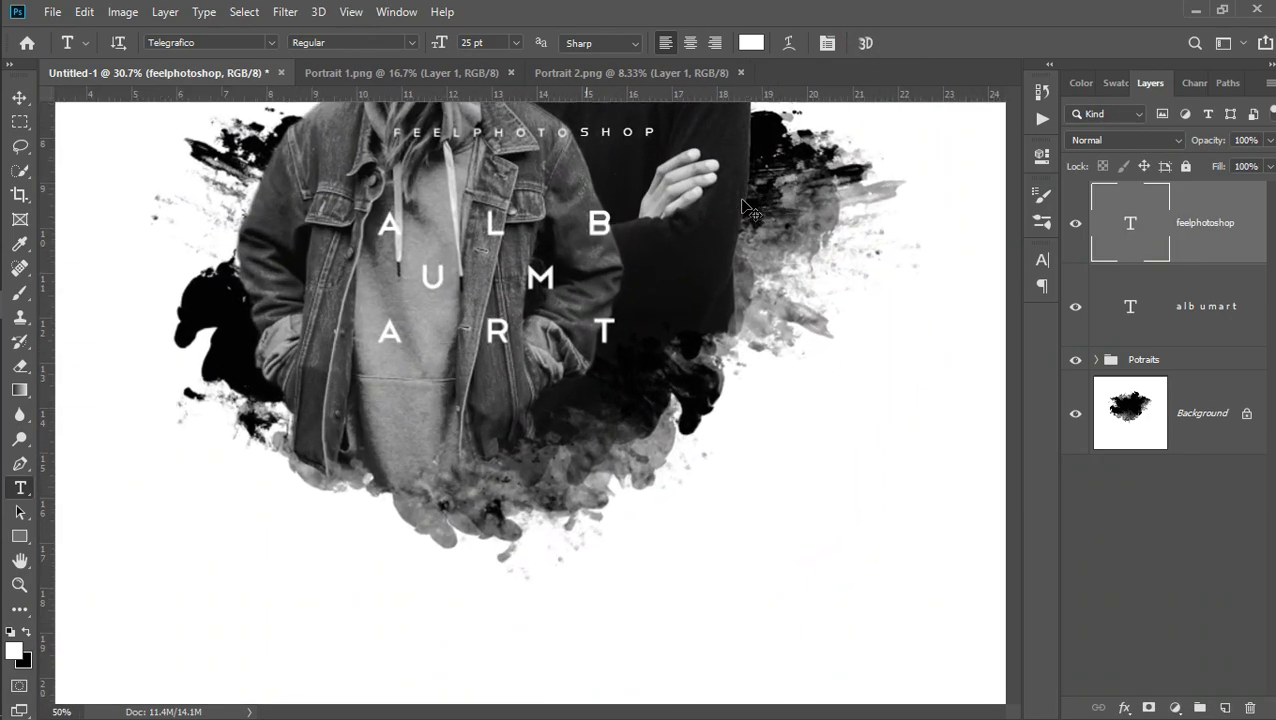
scroll(507, 156, up, 2)
scroll(507, 156, up, 2)
scroll(487, 200, up, 2)
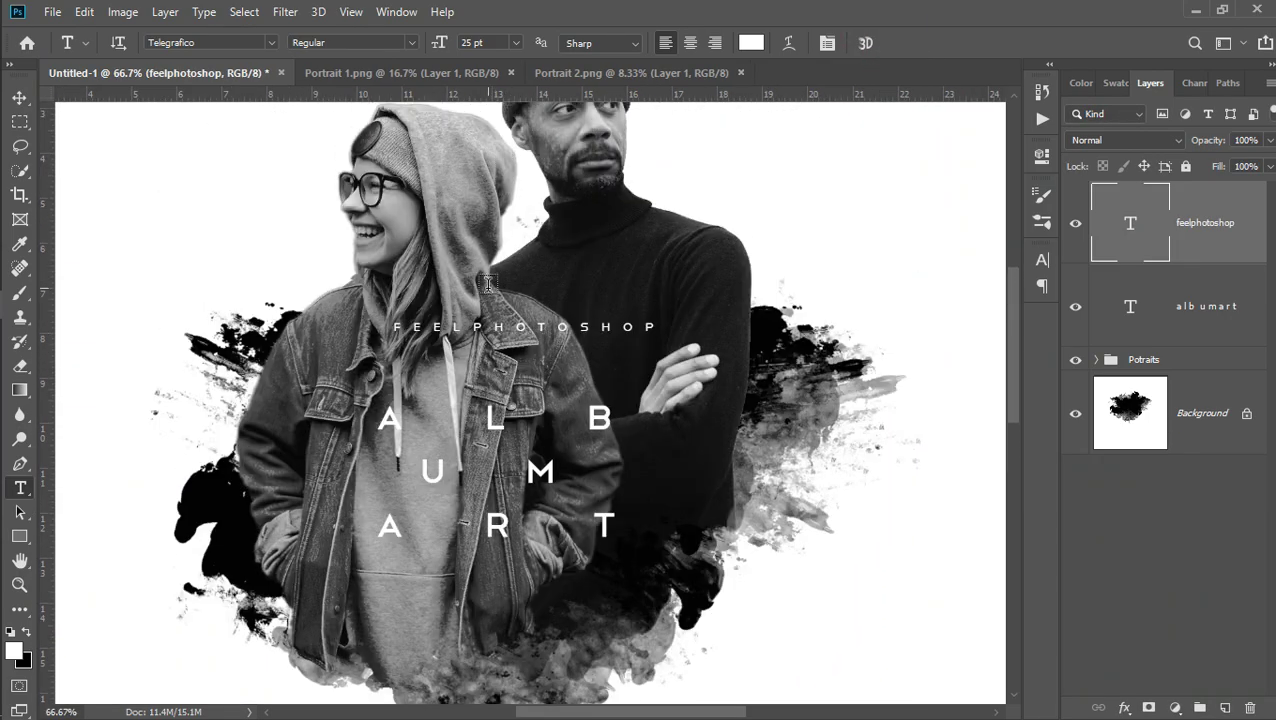
key(v)
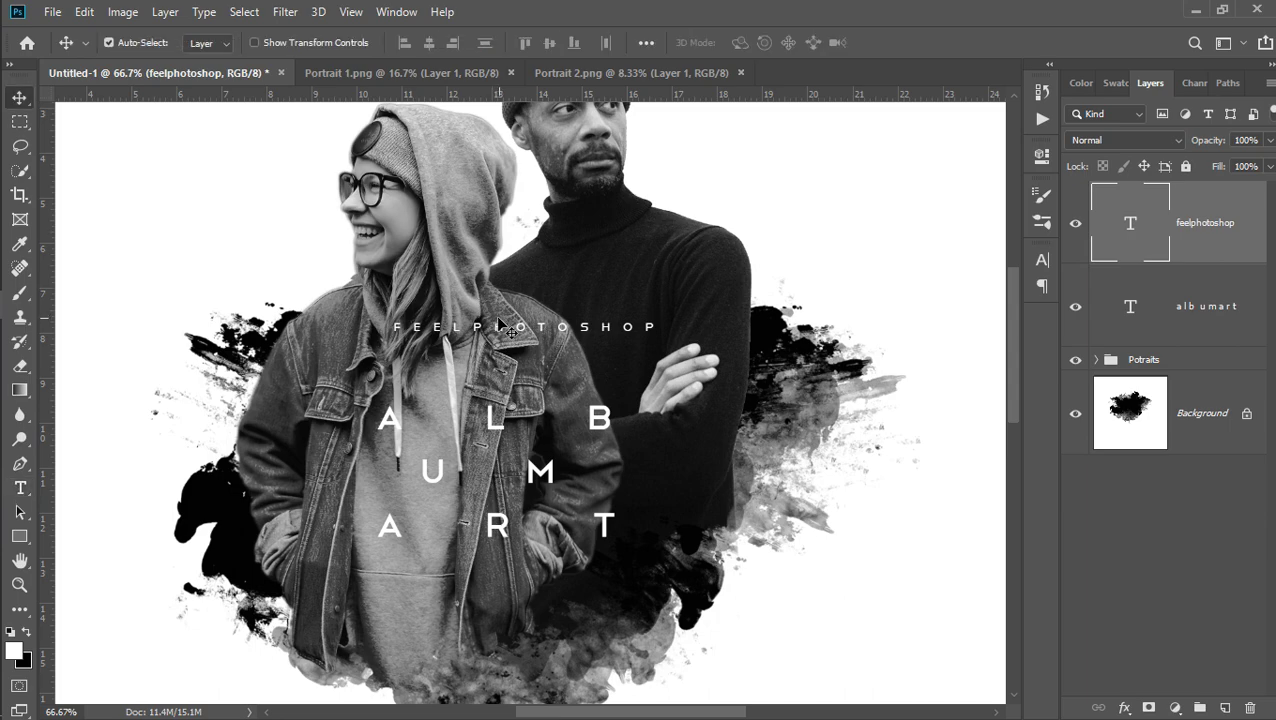
drag(510, 340, 481, 446)
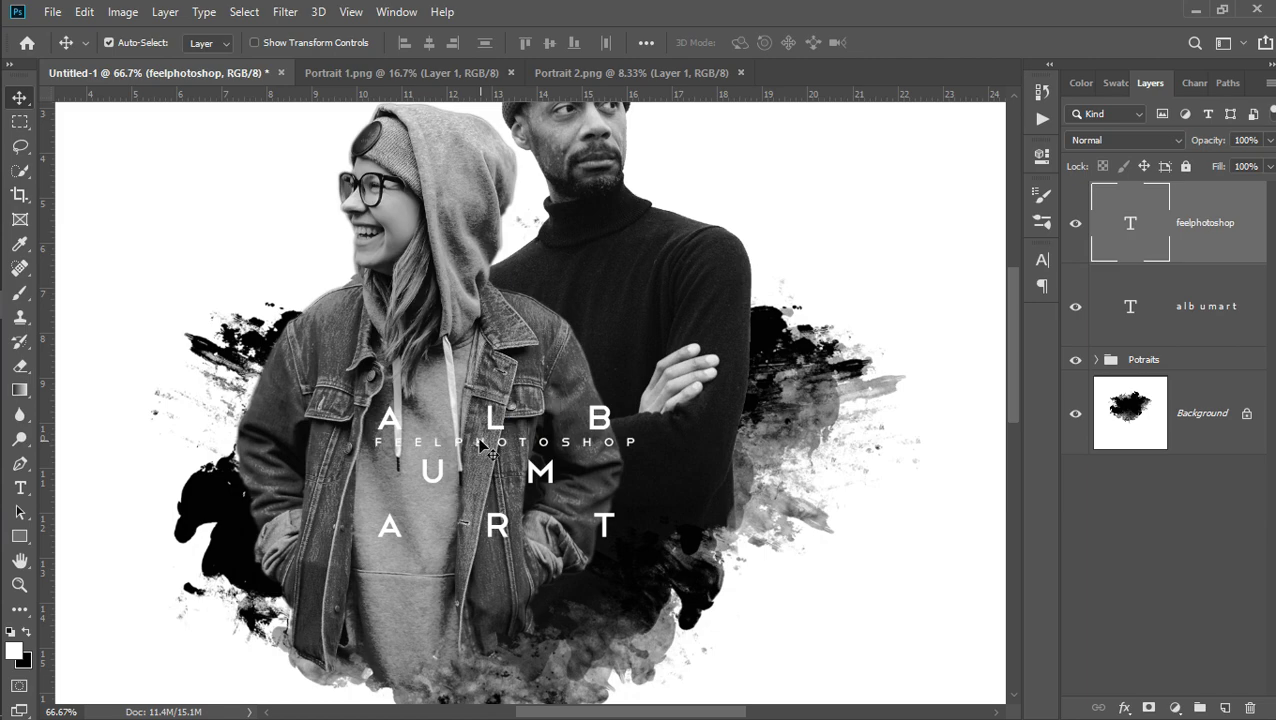
Duplicate FEELPHOTOSHOP, rotate the copy 90°, and place it along the lettering's left edge
key(ctrl+j)
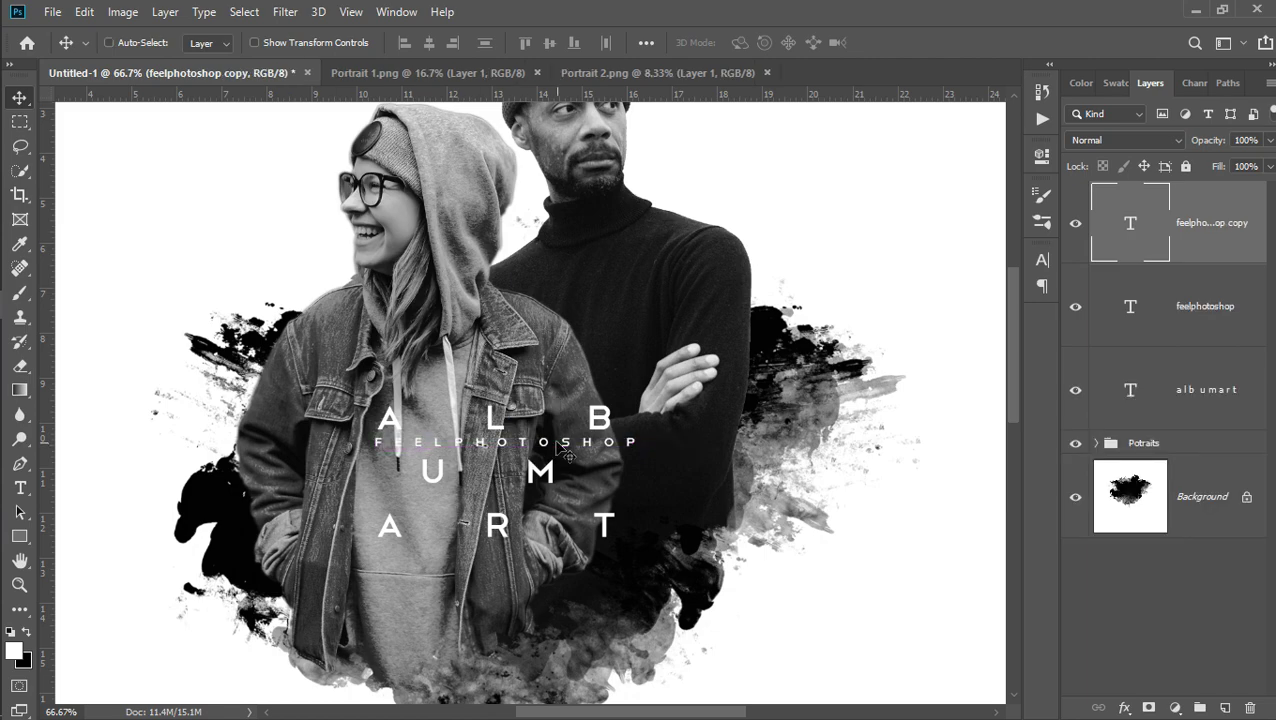
drag(560, 447, 566, 452)
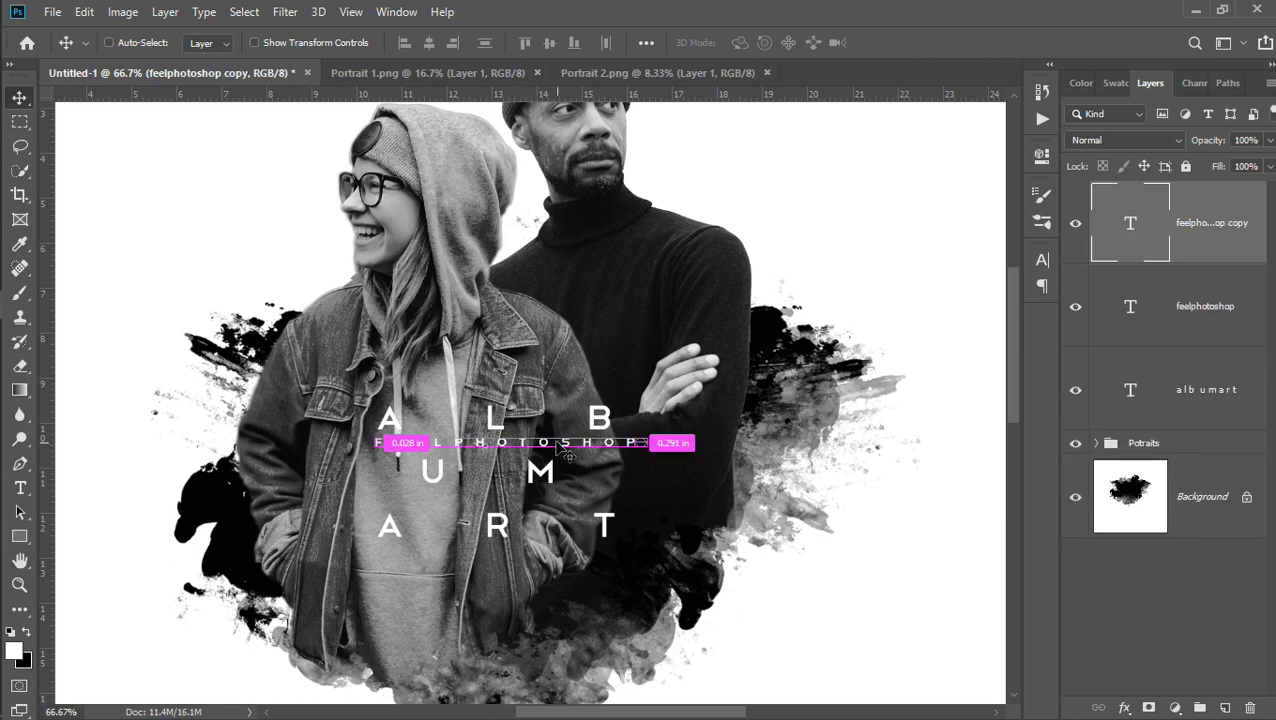
key(ctrl+t)
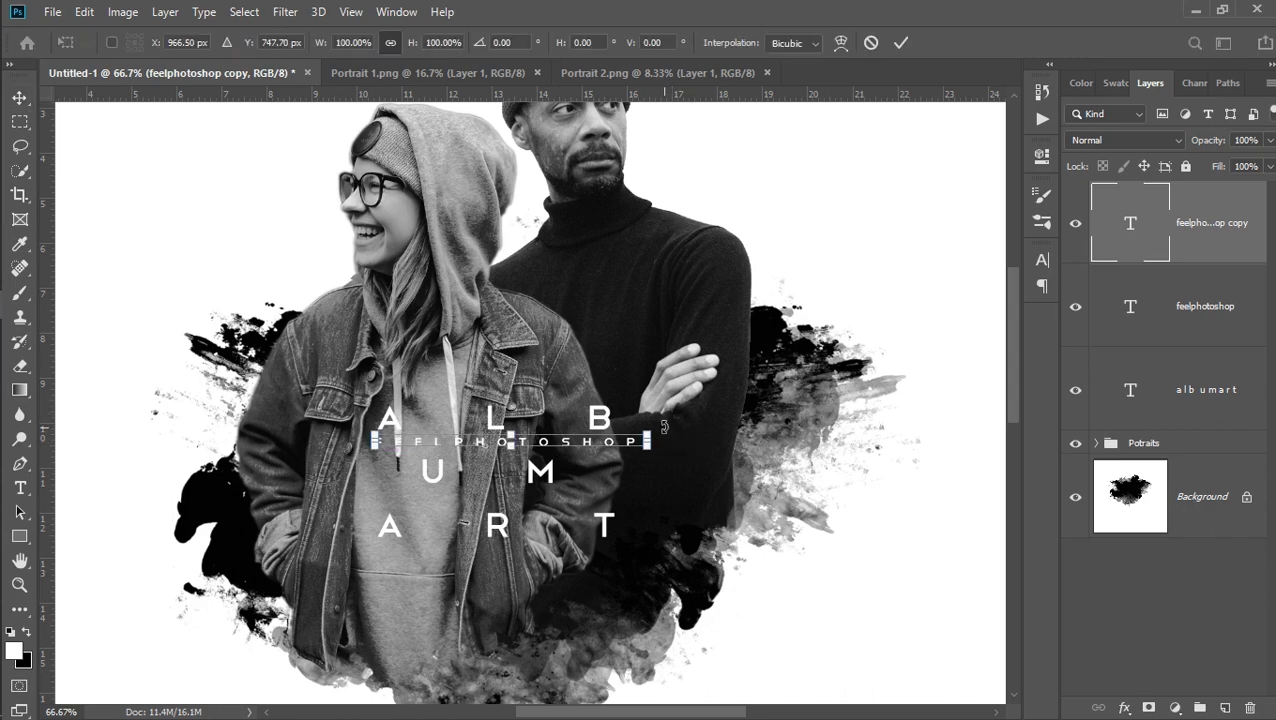
drag(663, 427, 518, 545)
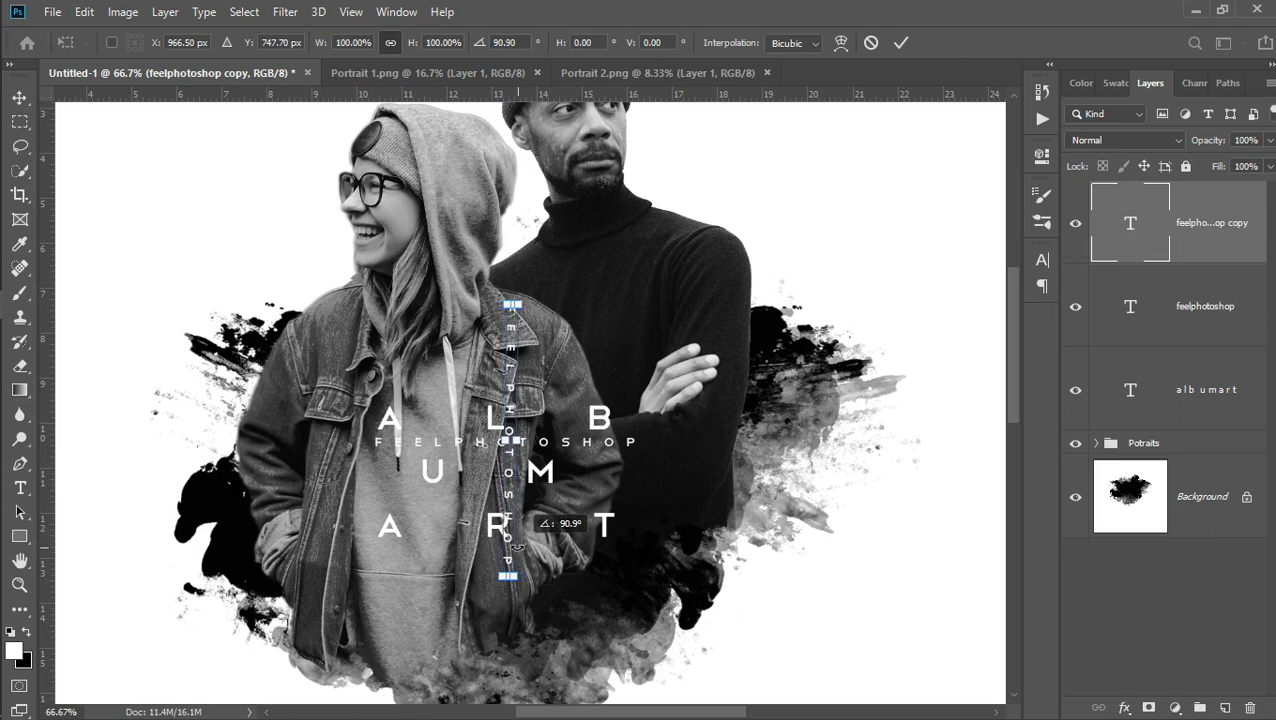
drag(518, 545, 522, 547)
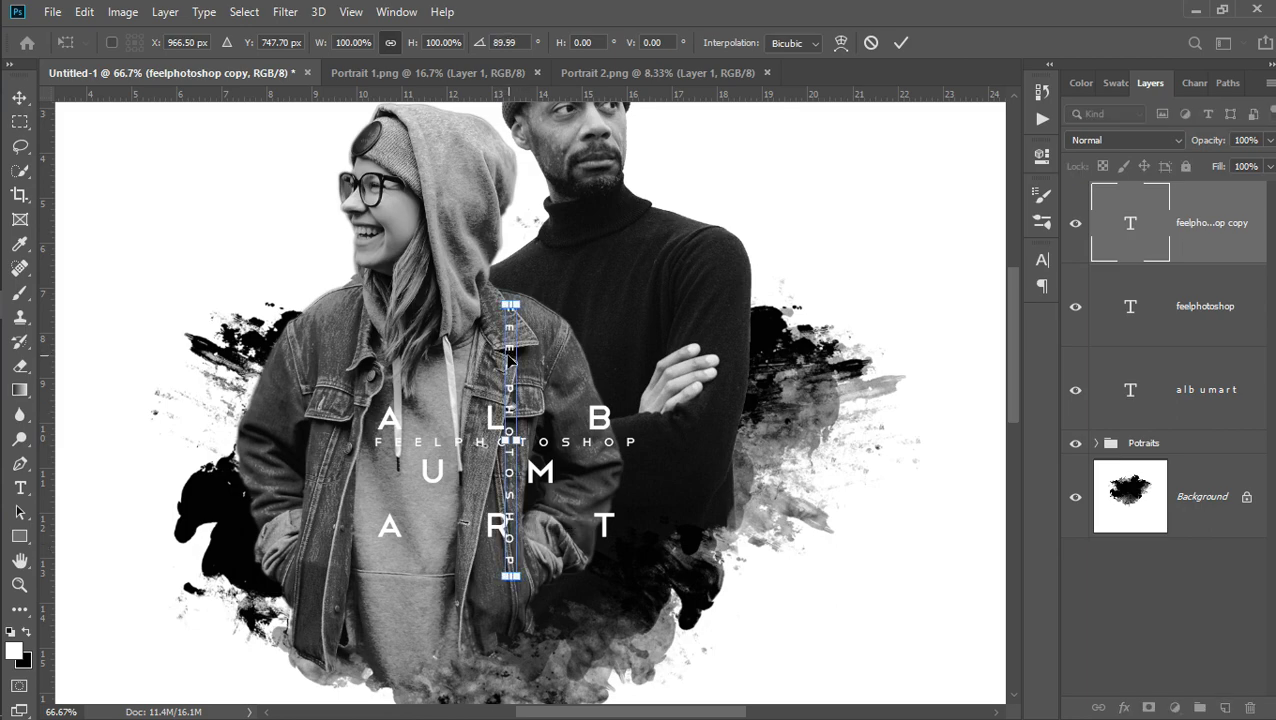
drag(510, 358, 361, 462)
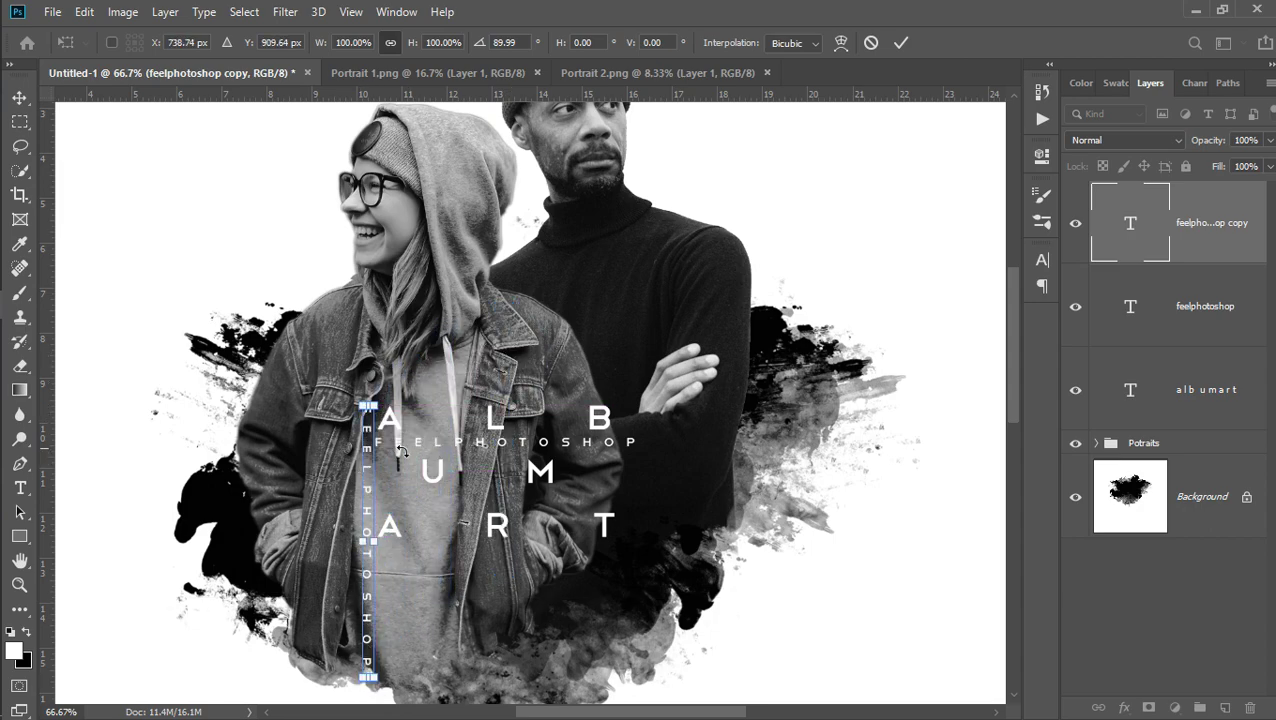
click(901, 42)
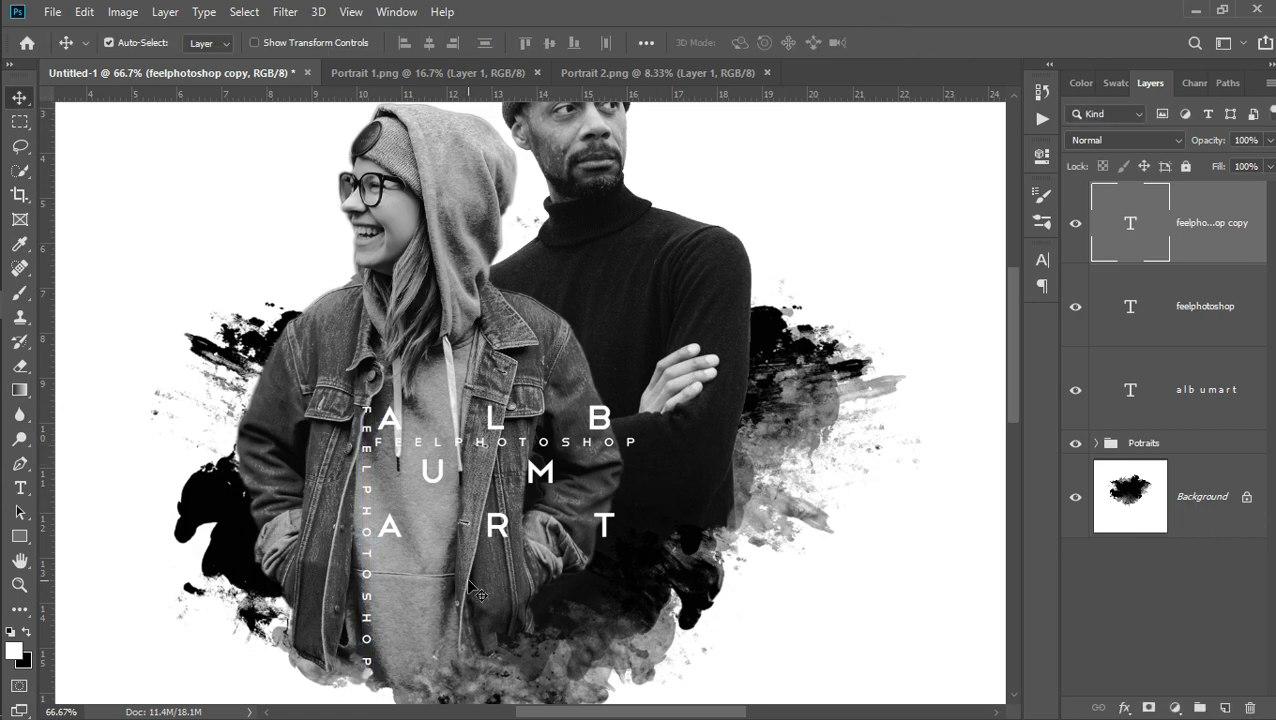
Start a new 90 pt text line near the bottom of the cover
key(ctrl+0)
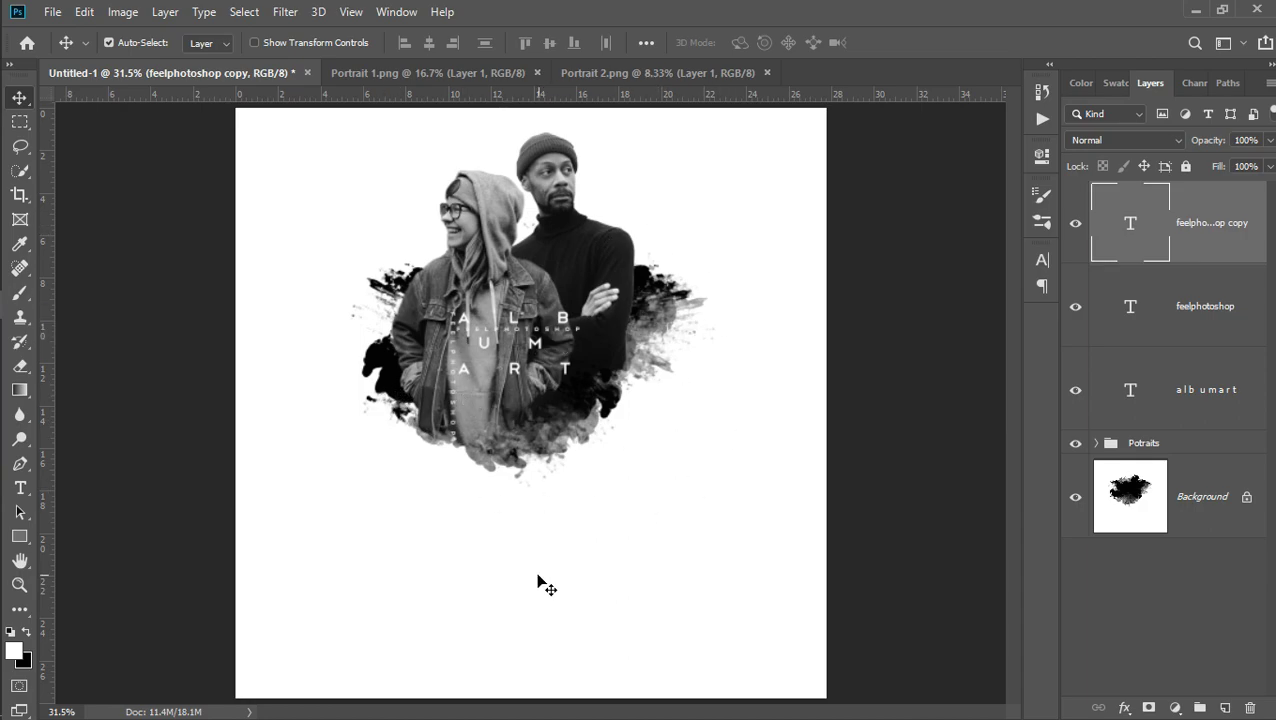
key(t)
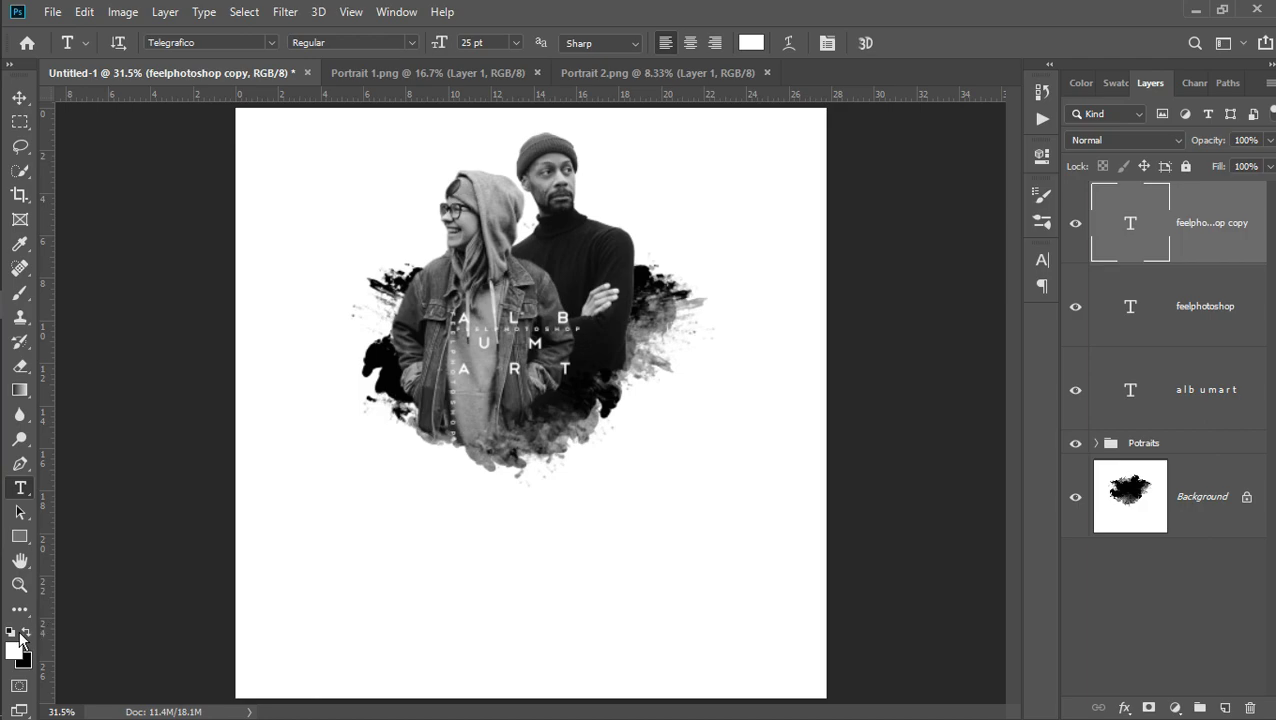
click(26, 632)
click(505, 535)
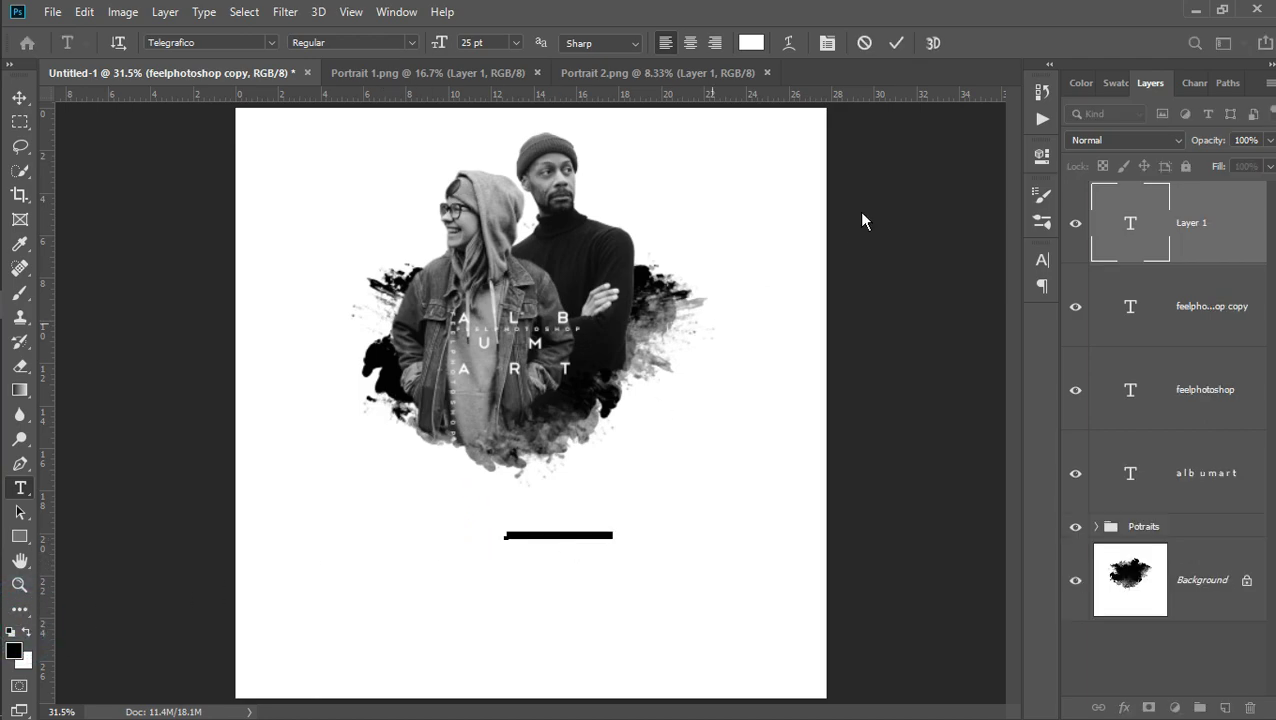
click(516, 43)
click(490, 281)
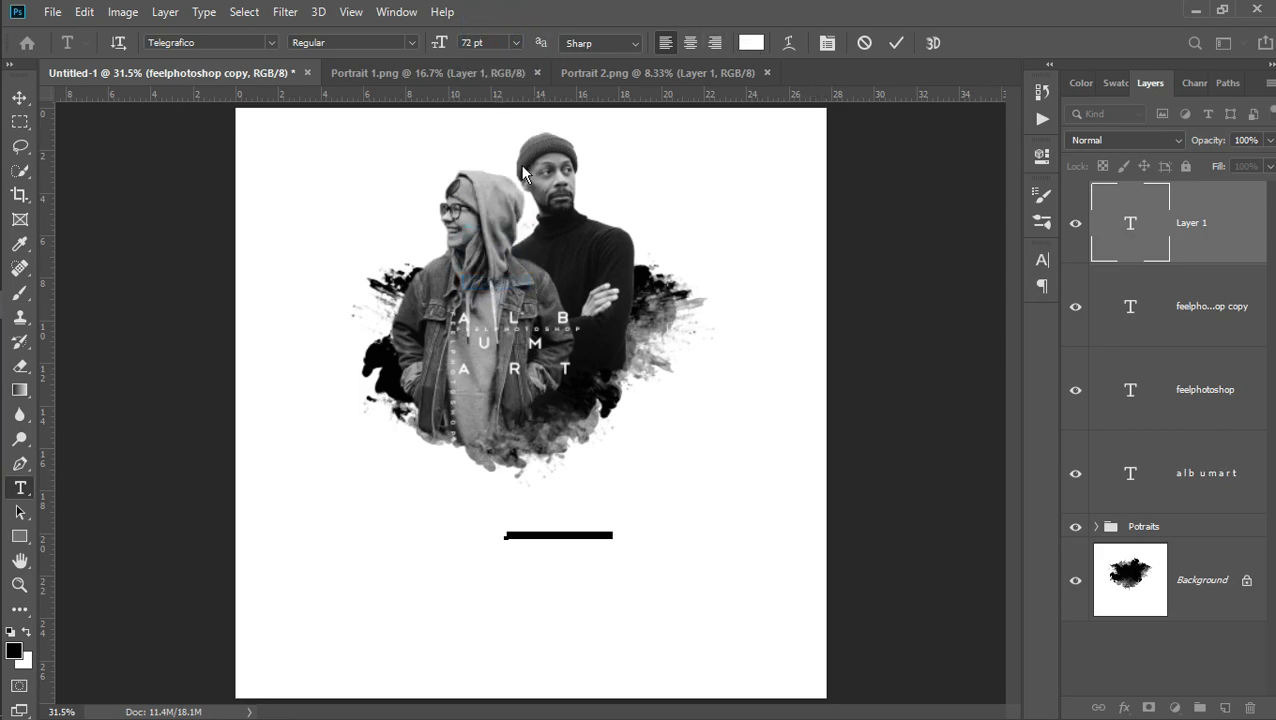
click(495, 41)
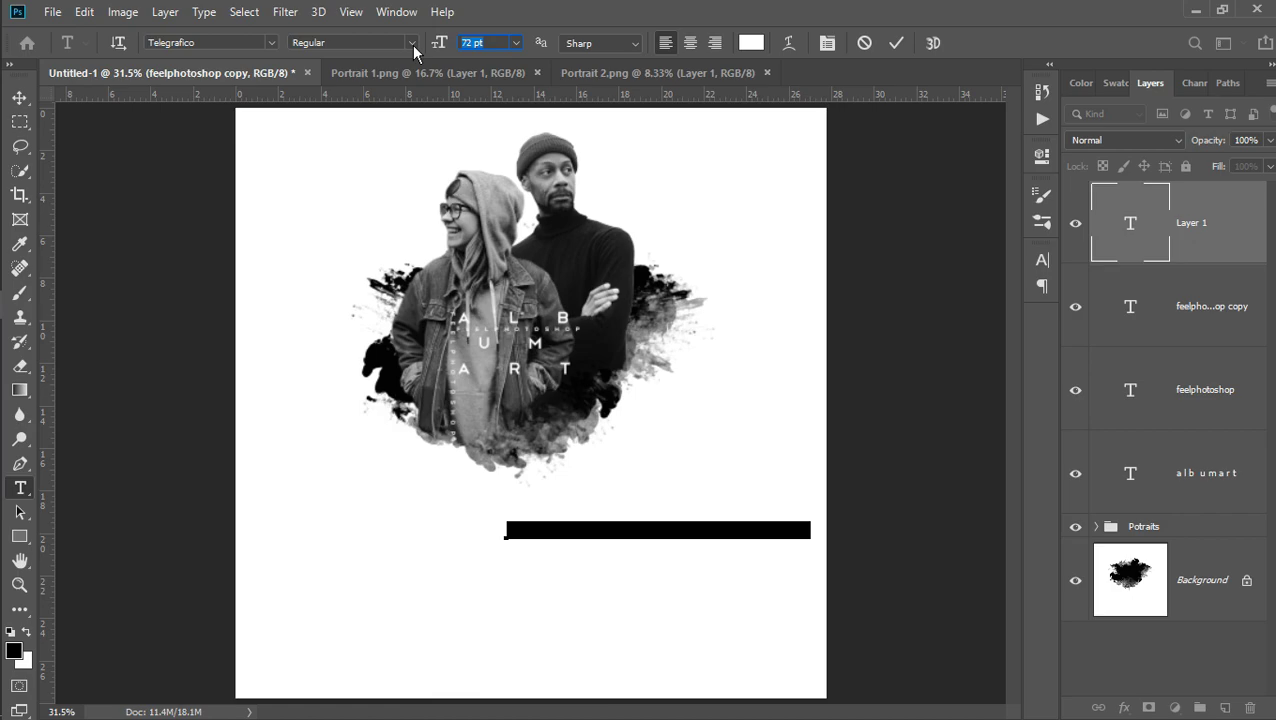
text(9)
text(0)
key(Return)
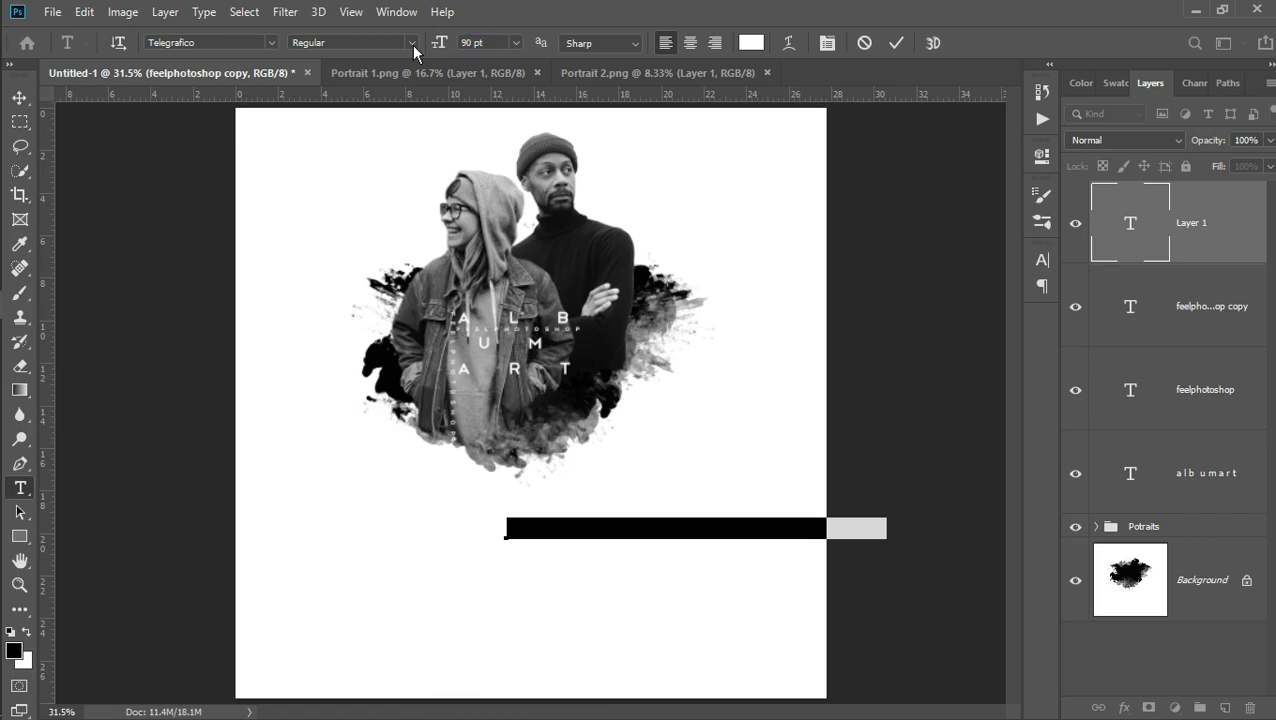
Enter CO / VER on two lines in black and commit the text
key(BackSpace)
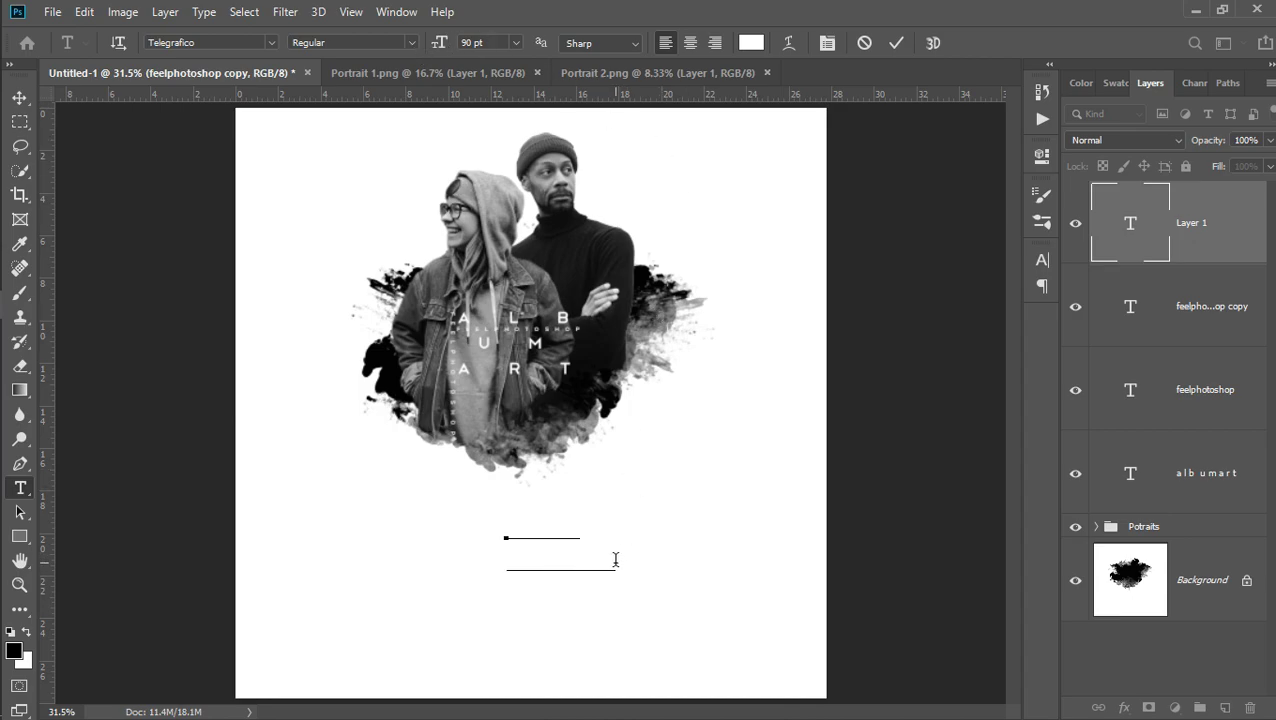
drag(617, 558, 475, 518)
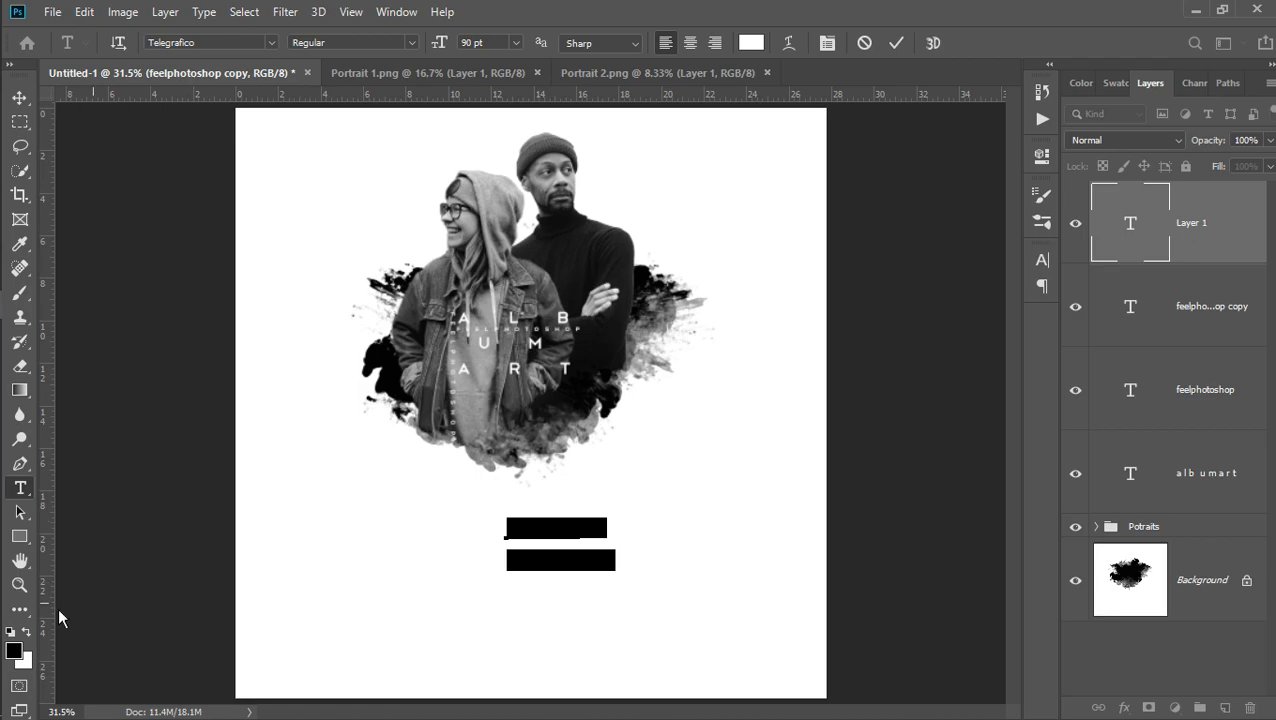
click(17, 654)
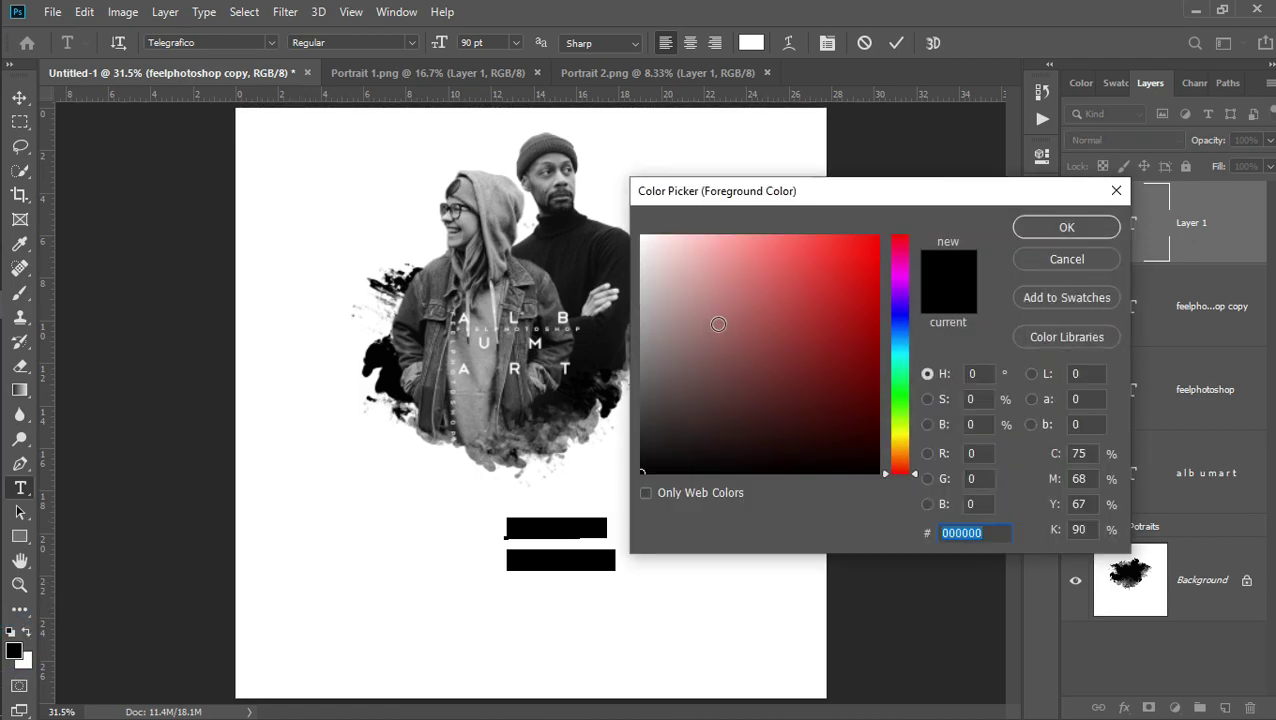
click(1050, 228)
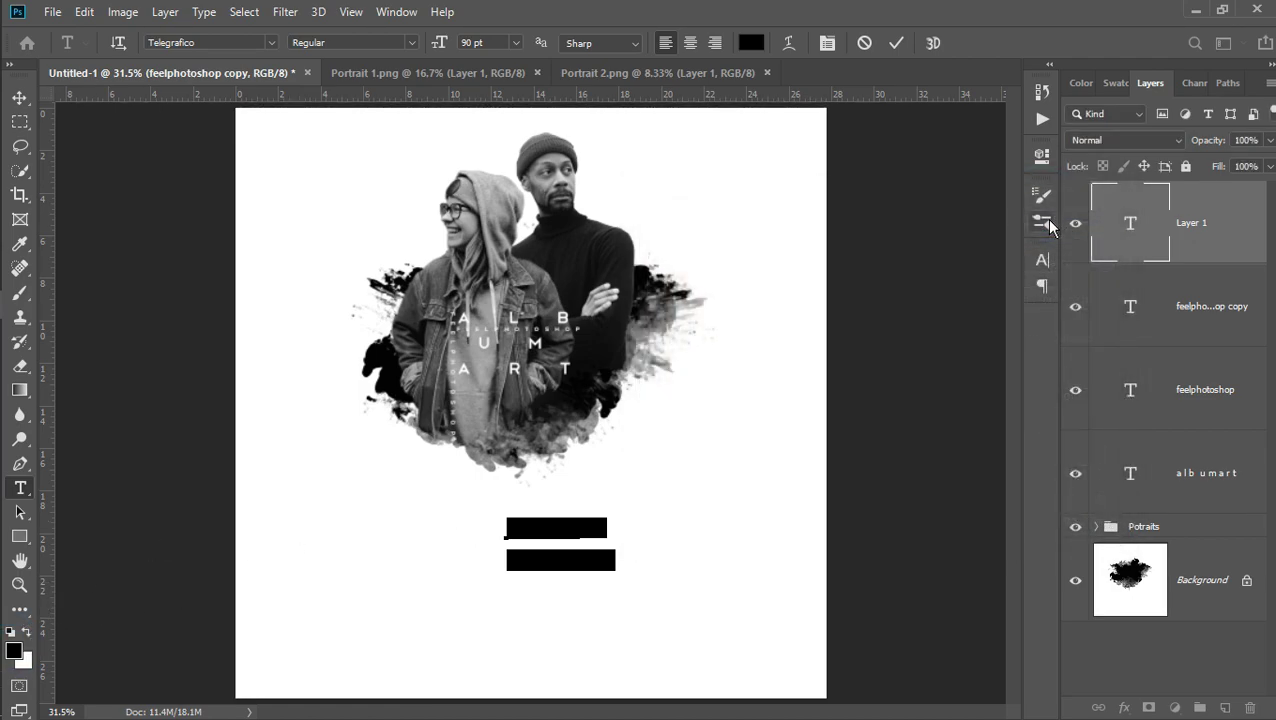
click(897, 44)
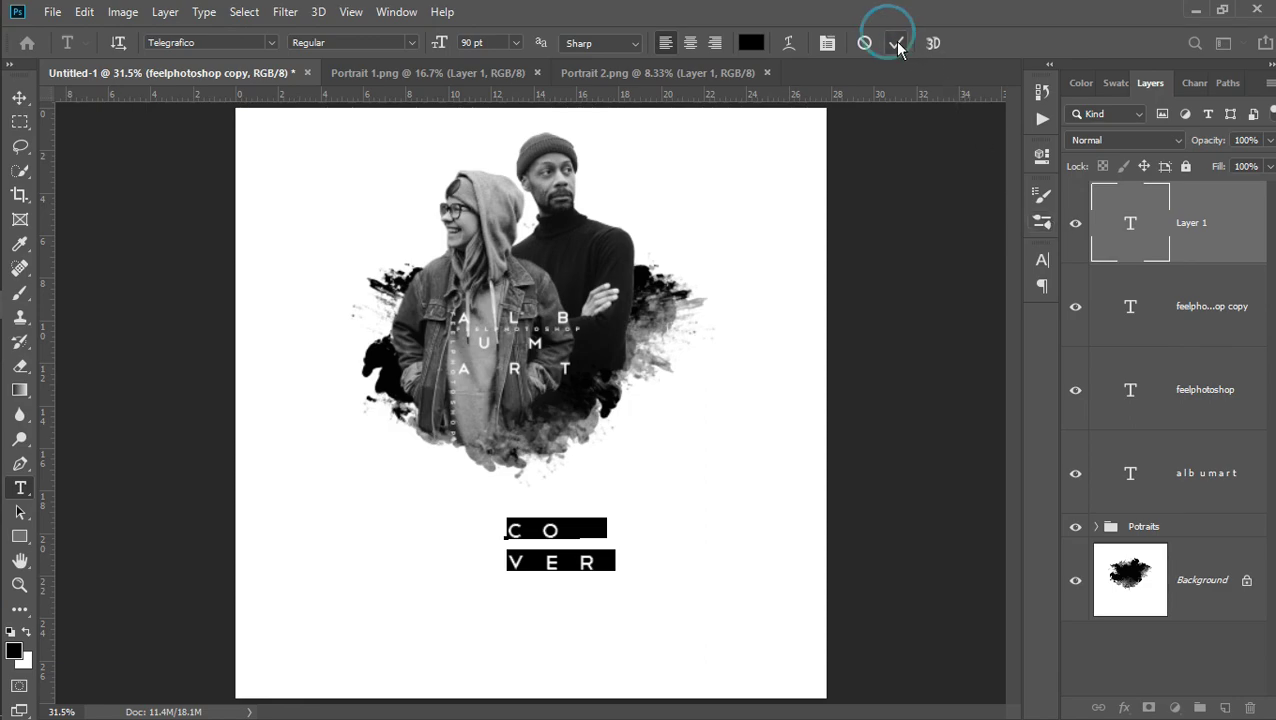
click(19, 97)
Move CO VER up beside the portraits' lower right, with its layer below the Potraits group
mouse_move(554, 535)
mouse_down()
mouse_move(667, 376)
mouse_move(647, 428)
mouse_up()
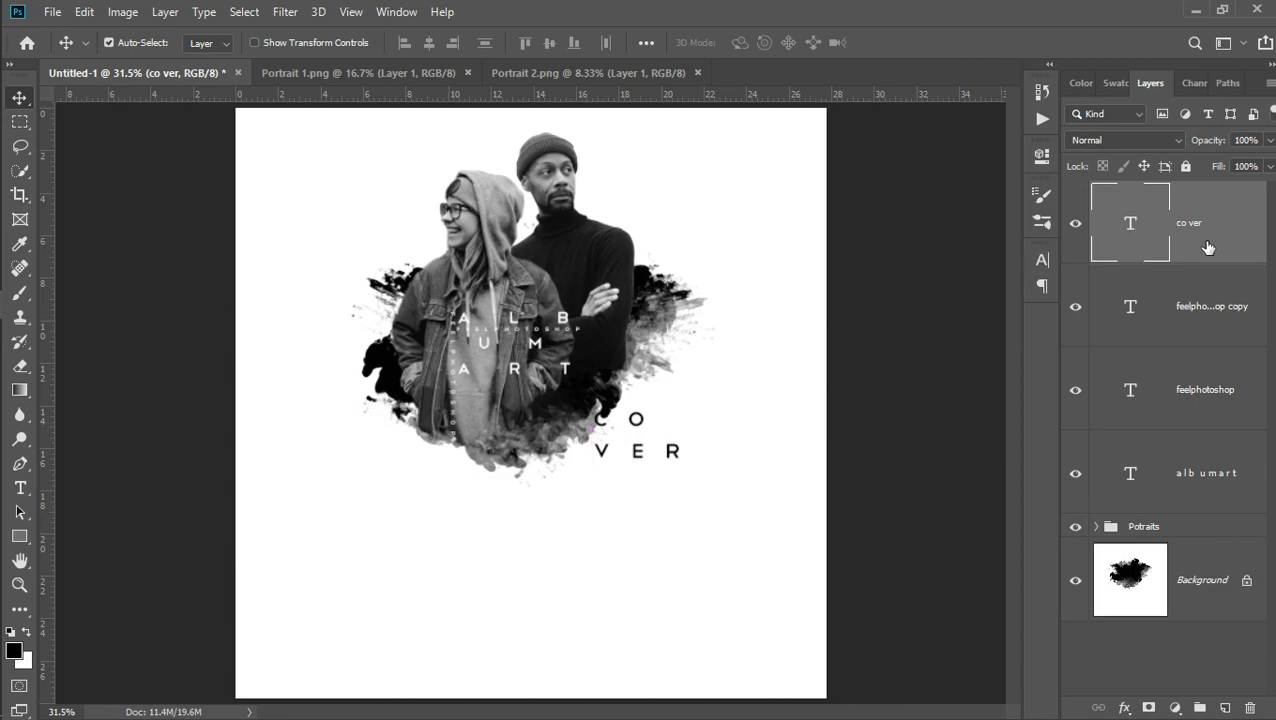
click(1218, 531)
drag(1218, 531, 1218, 531)
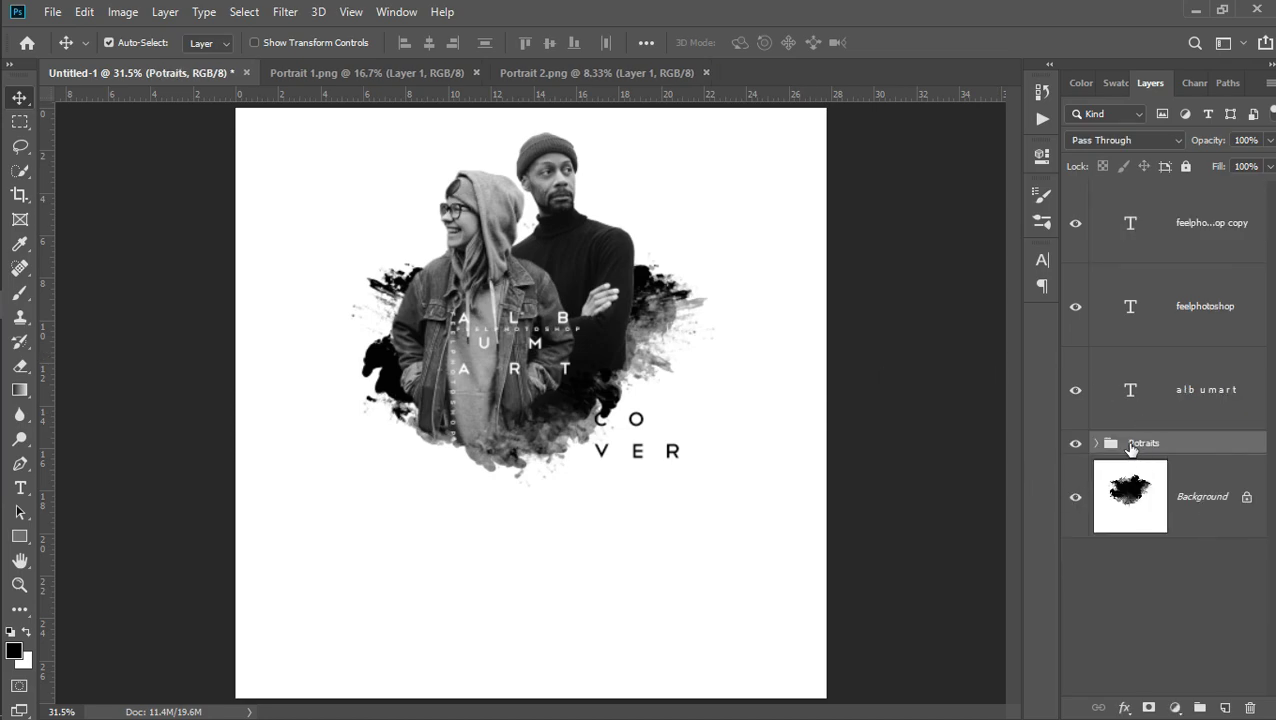
click(1097, 443)
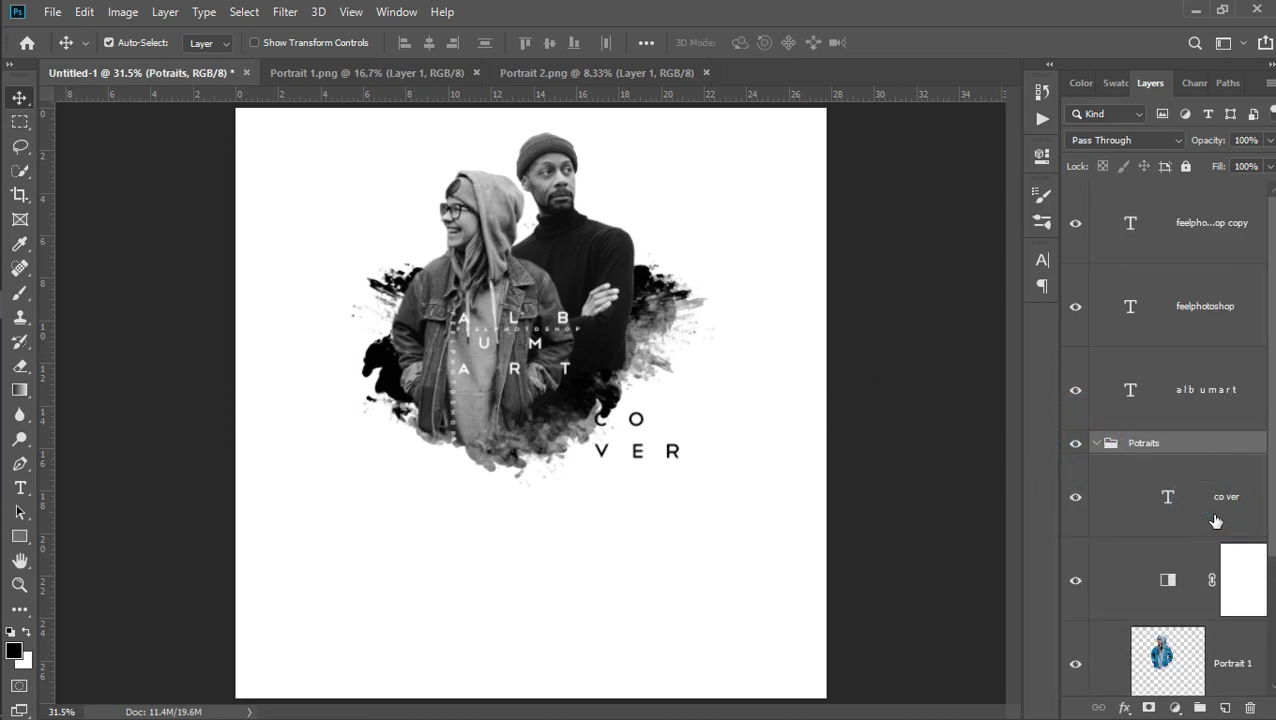
drag(1206, 530, 1200, 425)
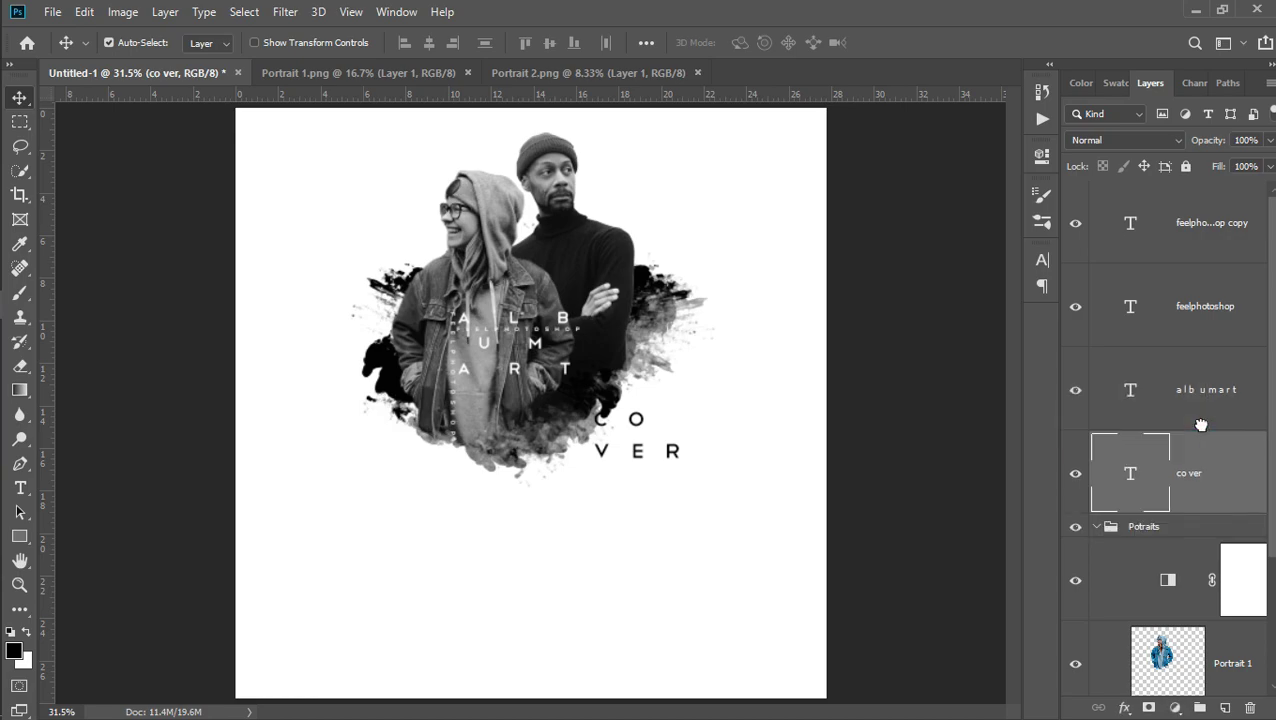
click(1097, 528)
mouse_move(1219, 478)
mouse_down()
mouse_move(1219, 557)
mouse_move(1225, 545)
mouse_up()
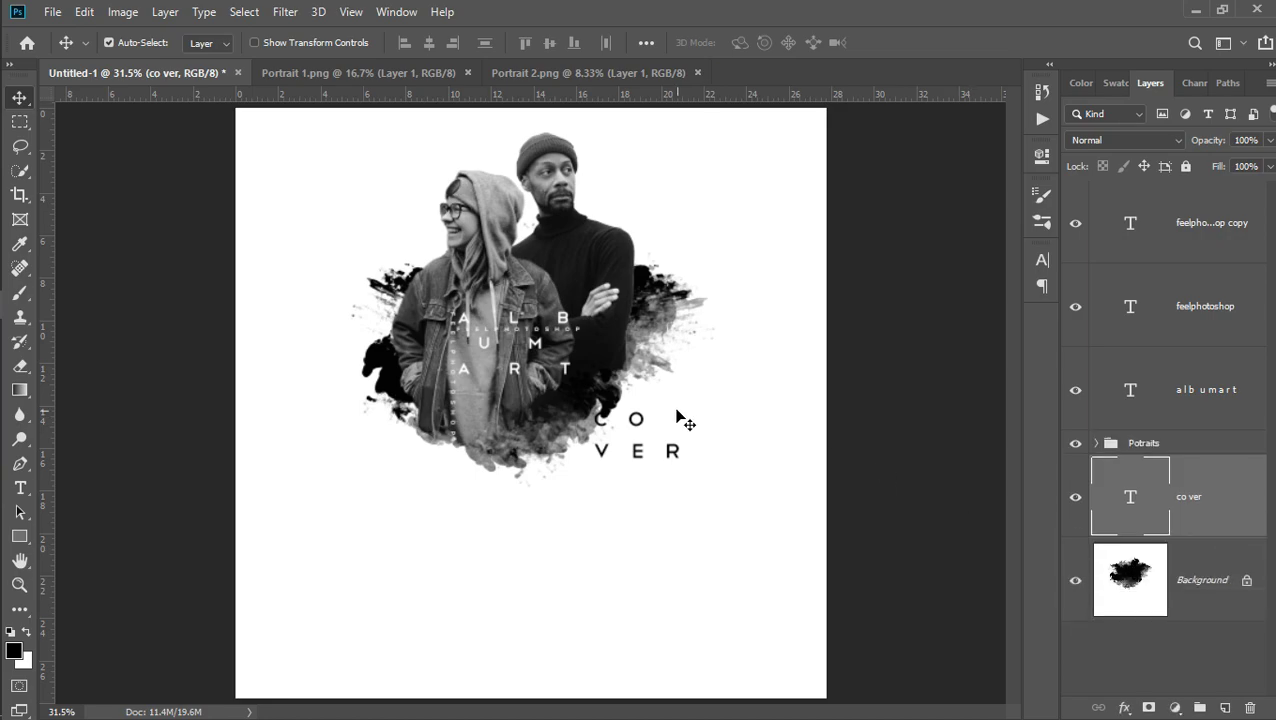
drag(641, 428, 642, 426)
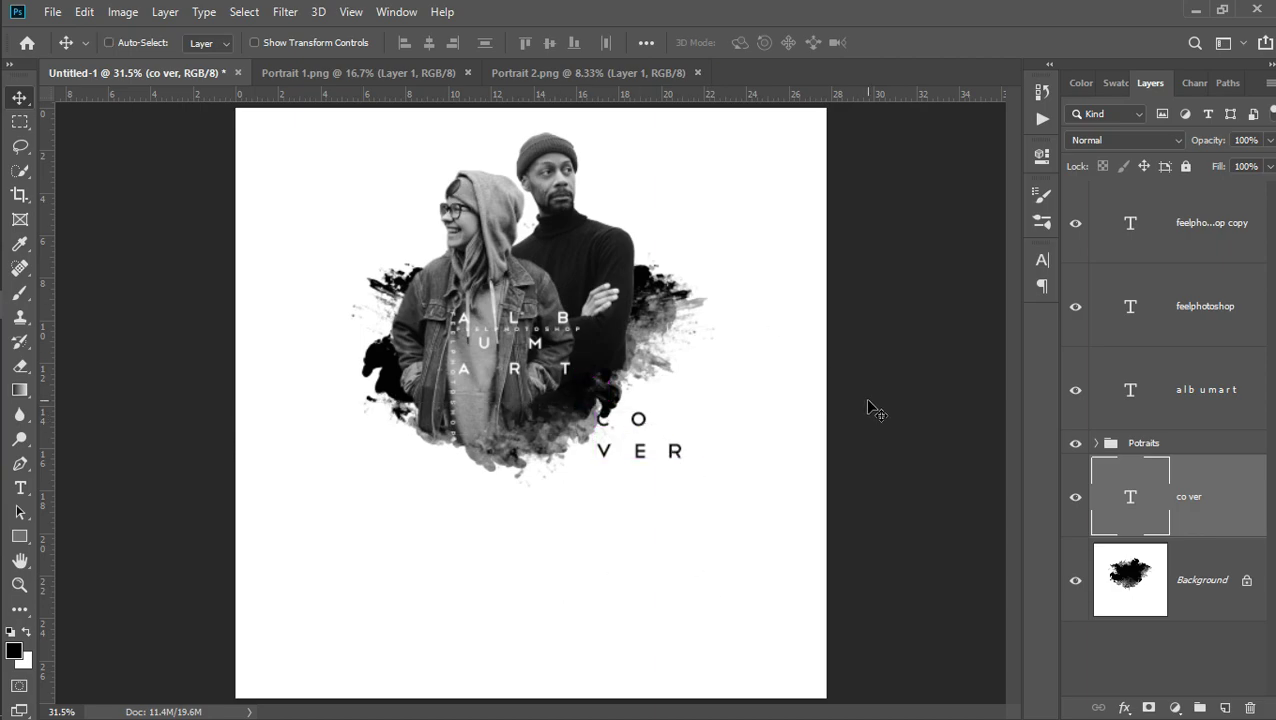
Duplicate the co ver layer and move the copy to the upper left beside the woman's head
key(ctrl+j)
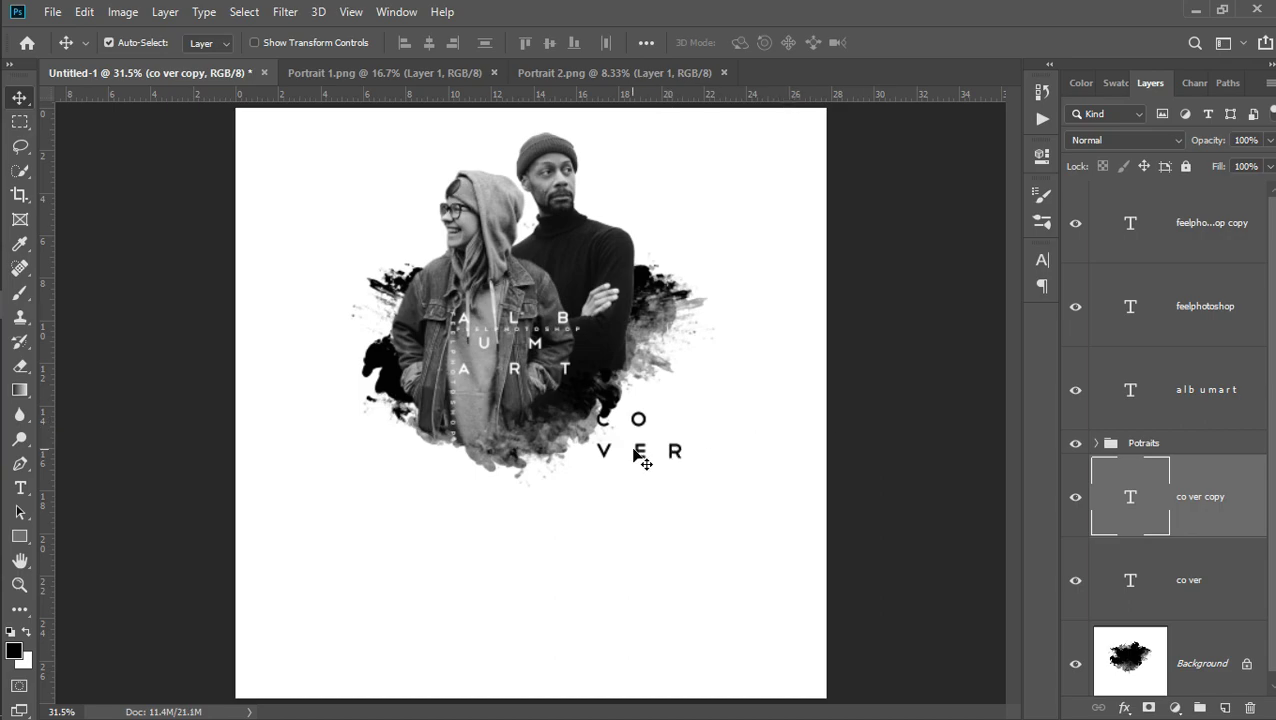
right_click(640, 452)
click(638, 424)
right_click(630, 420)
click(1204, 488)
drag(638, 455, 398, 236)
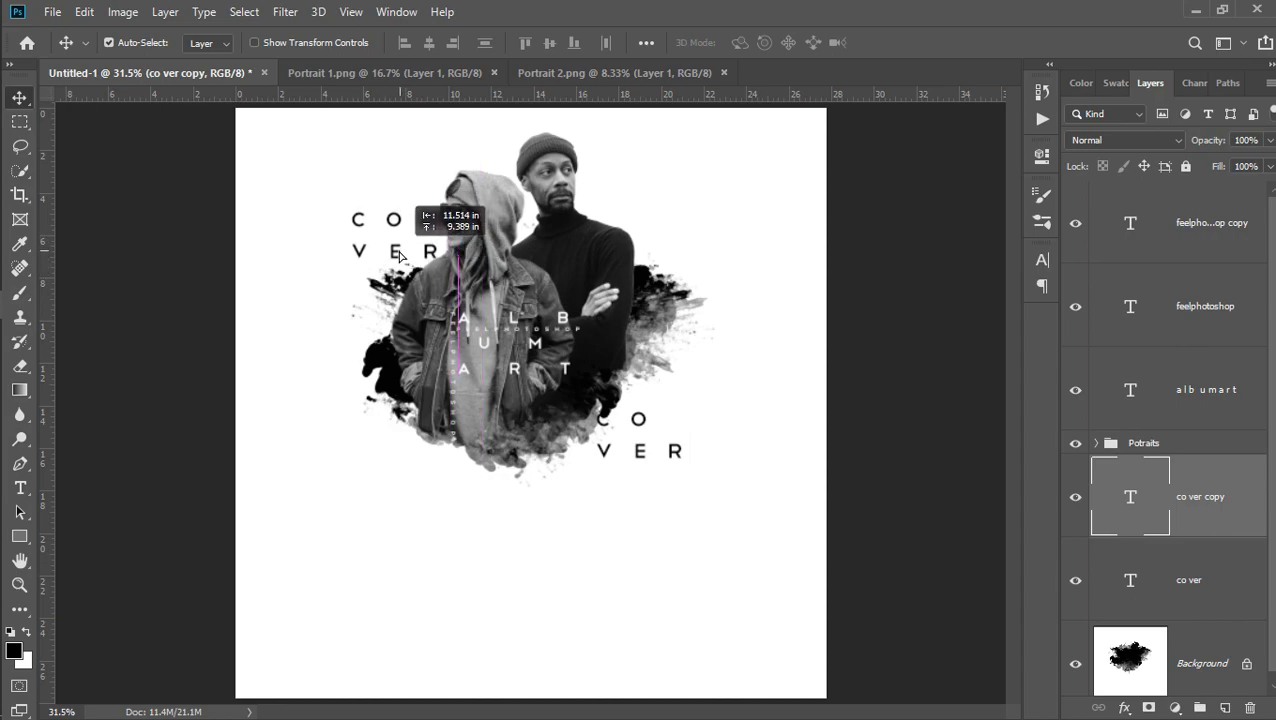
drag(398, 236, 398, 247)
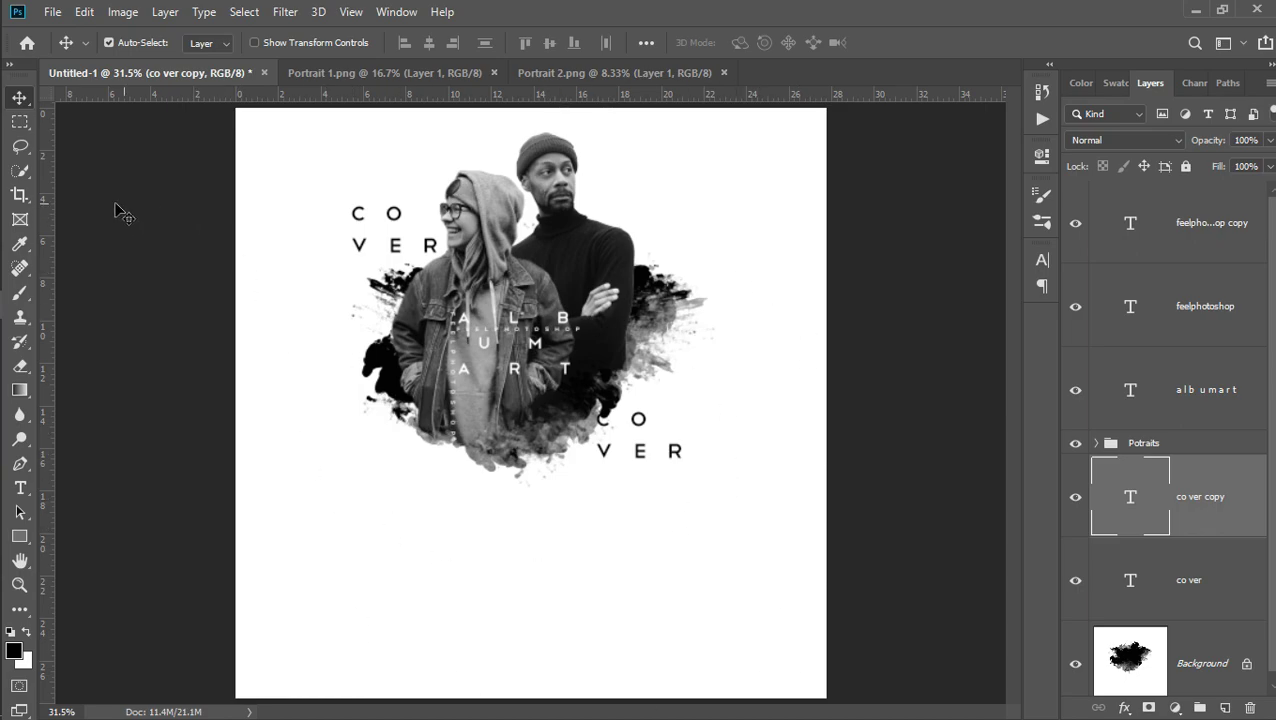
Type the spaced INK STROKE title below the portraits and centre it
key(t)
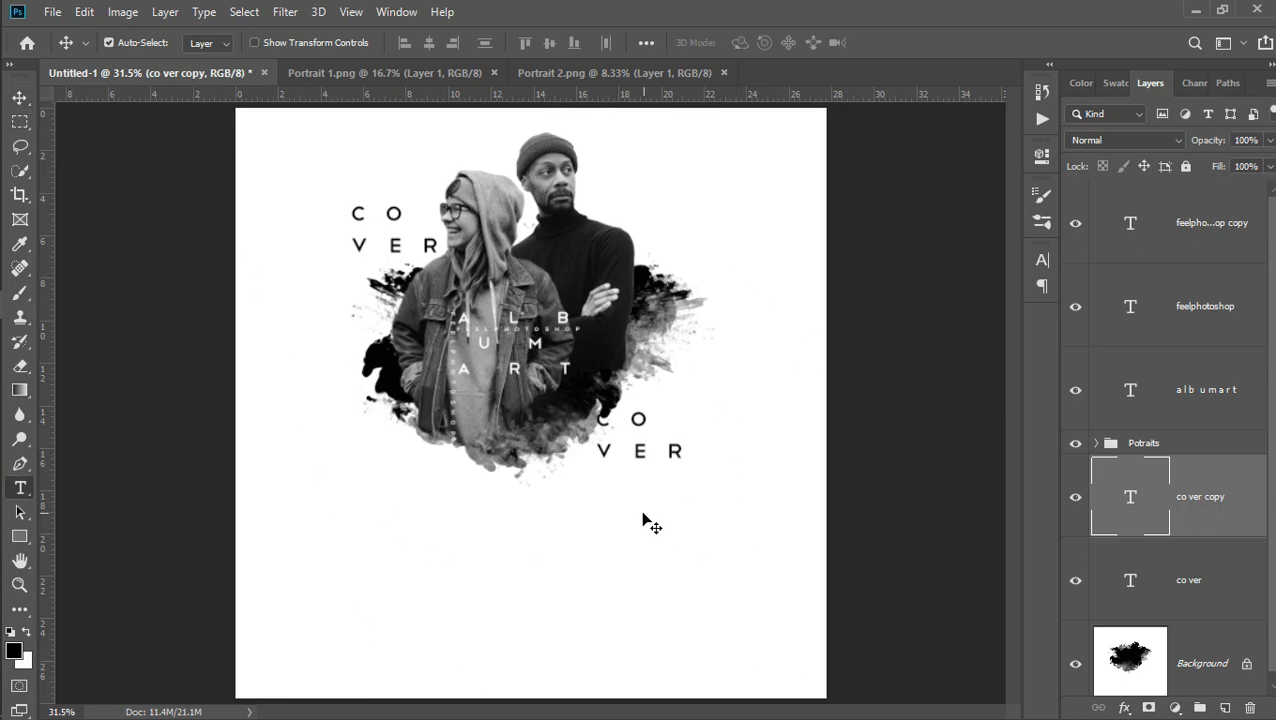
click(450, 520)
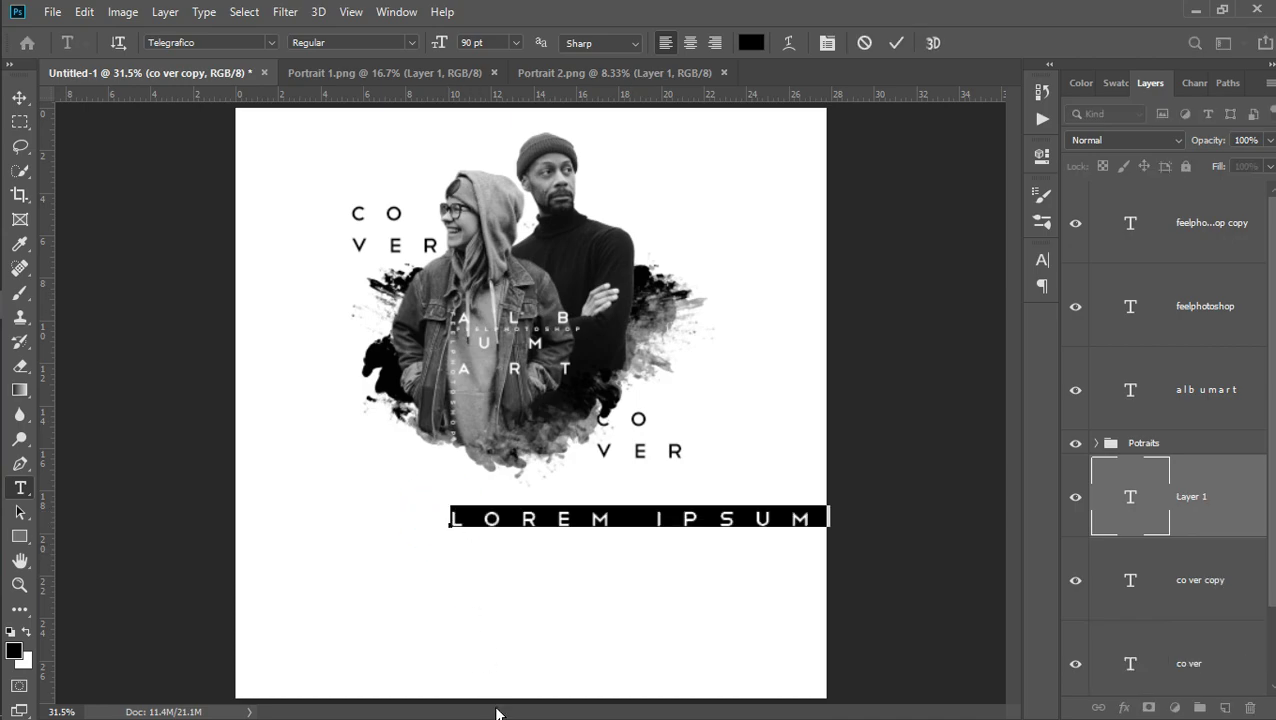
text(INK)
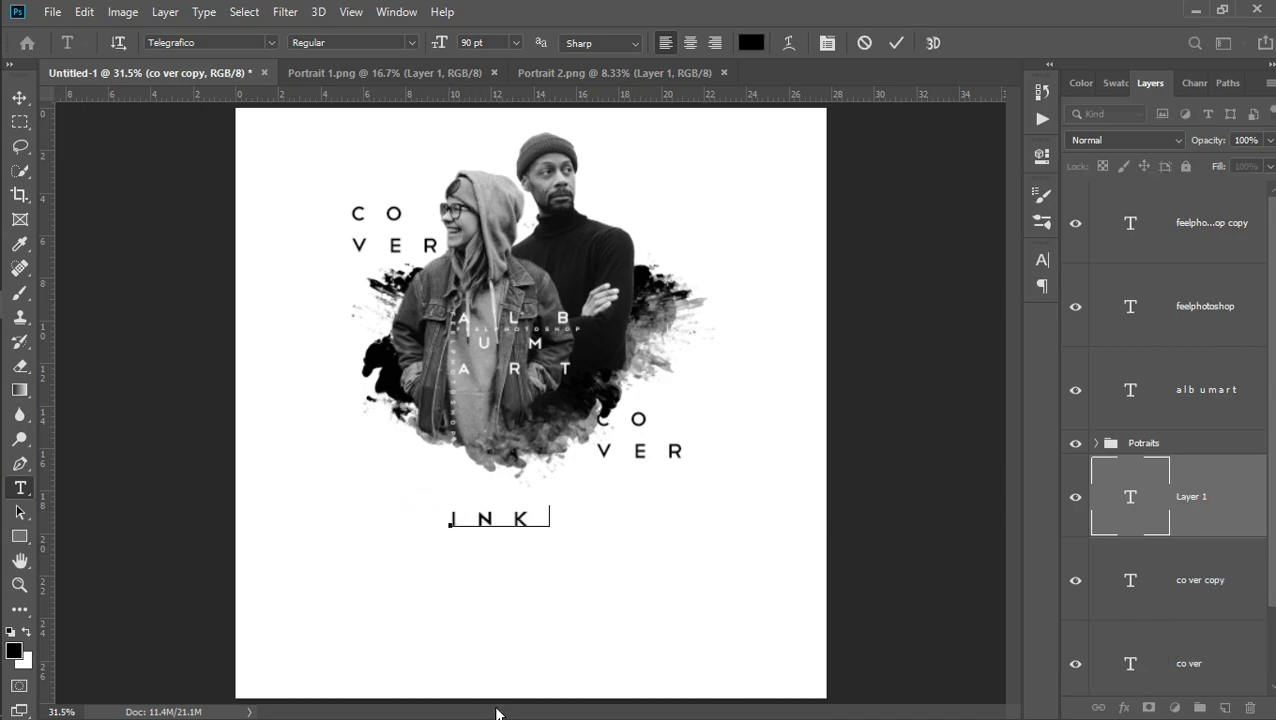
text( STROKE)
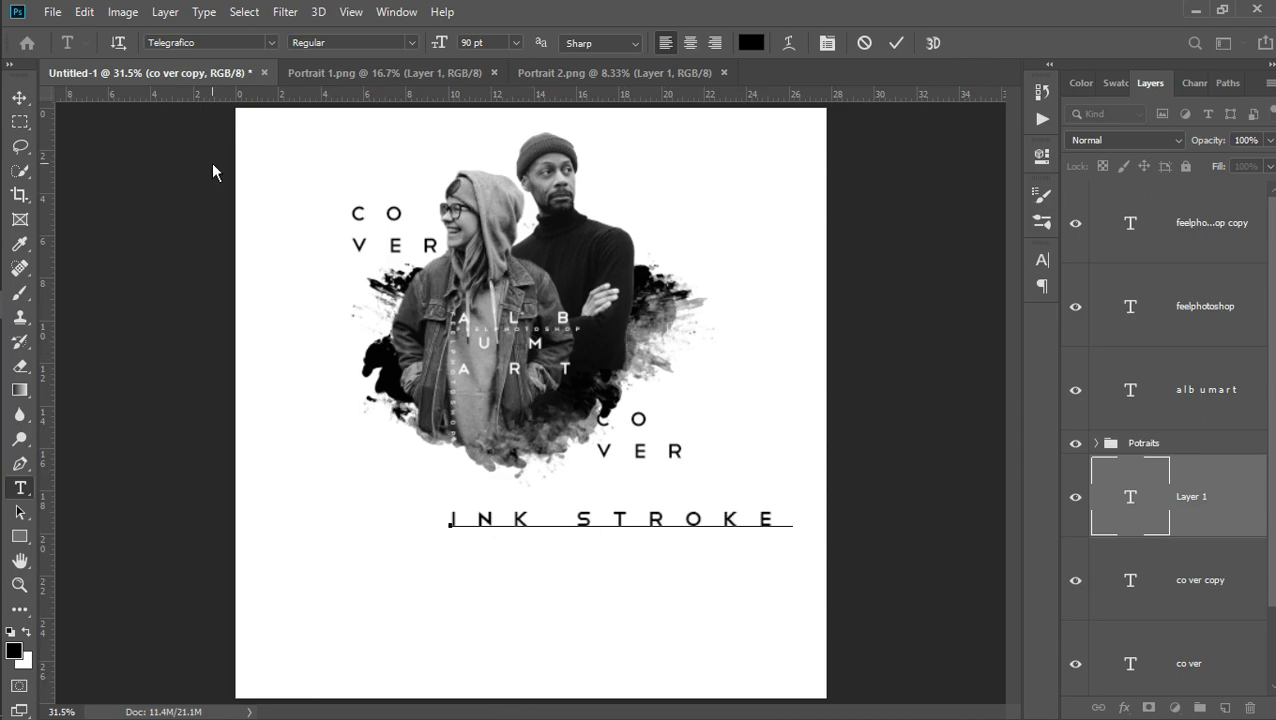
click(19, 97)
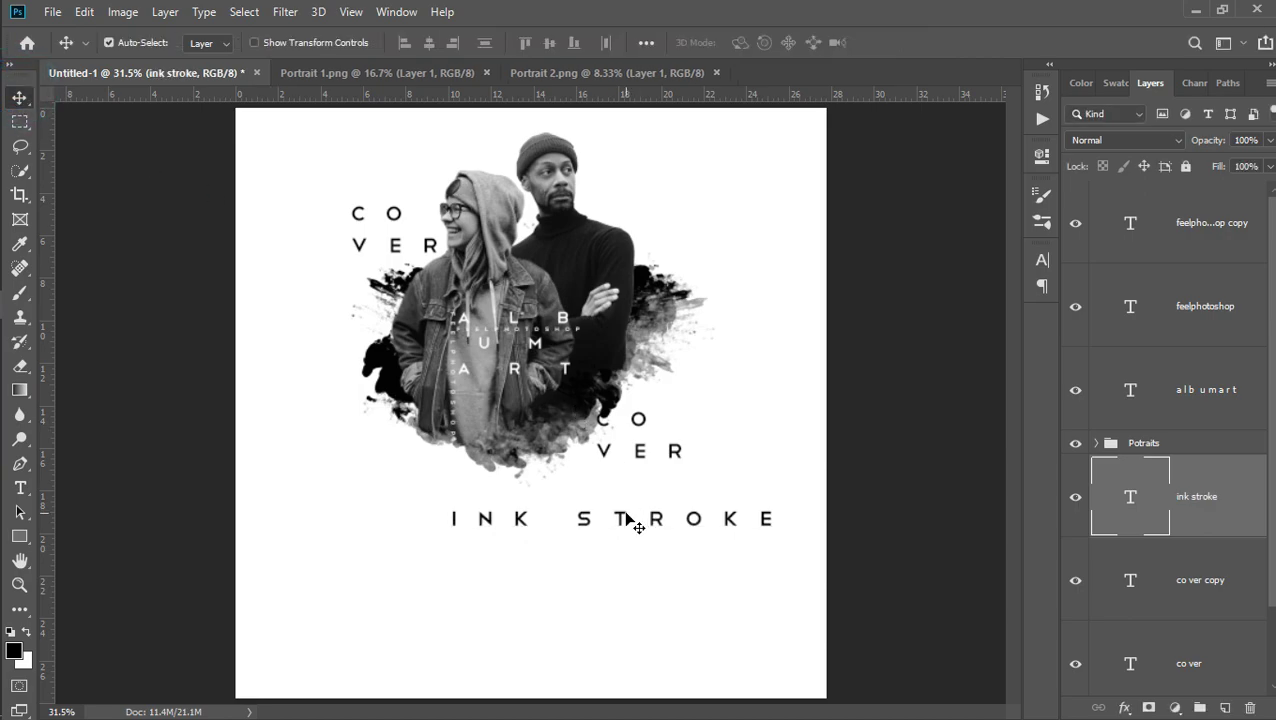
drag(622, 513, 557, 516)
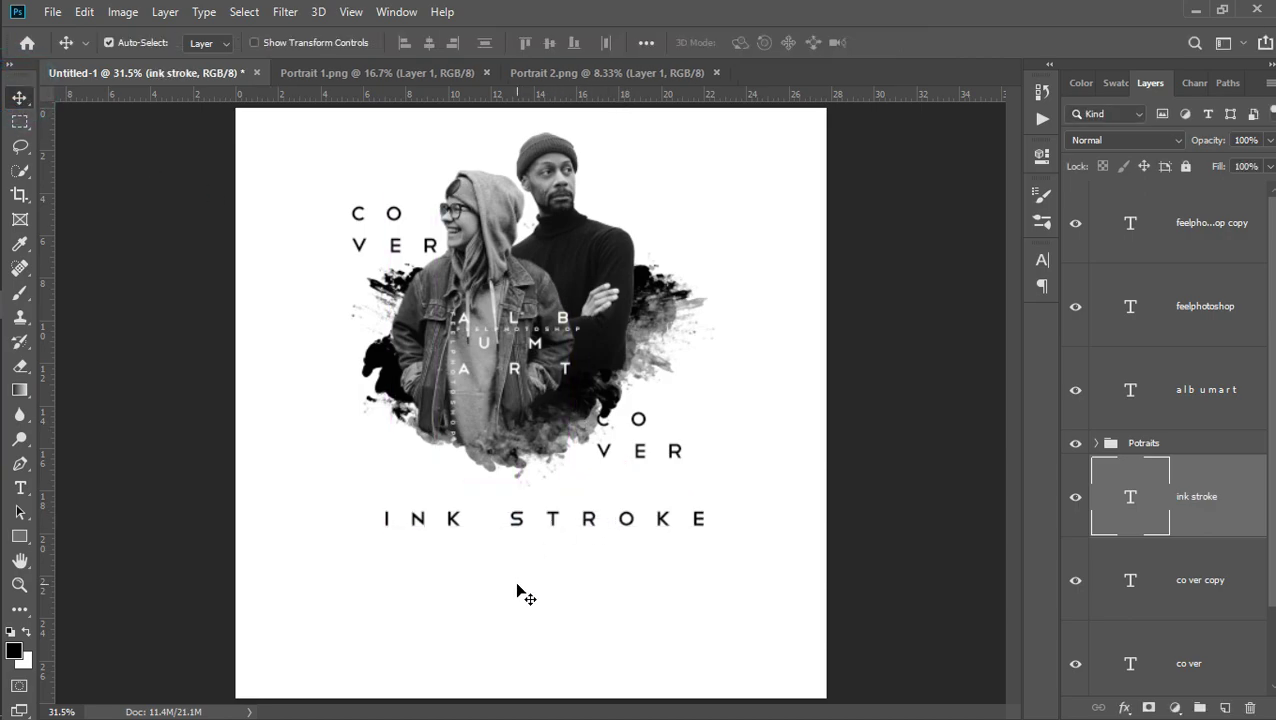
Add the text 'ALBUM COVER' near the bottom of the page and set it to 30 pt
key(t)
click(372, 597)
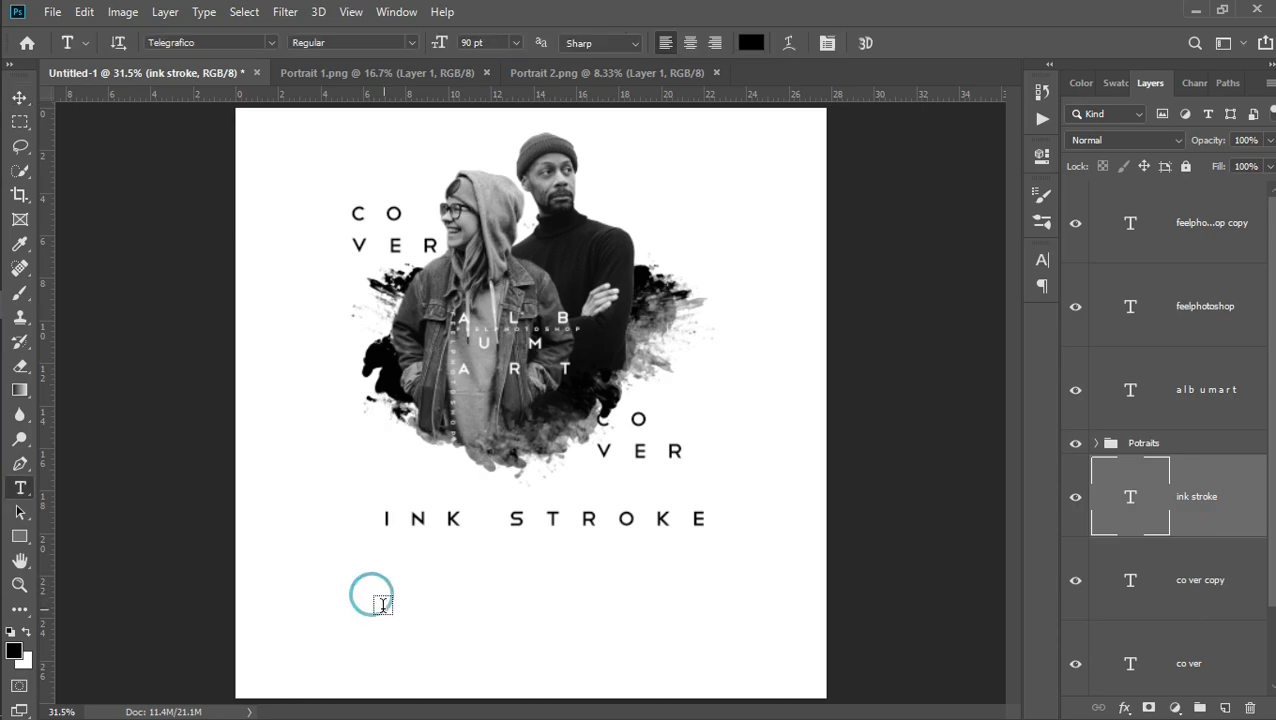
click(383, 604)
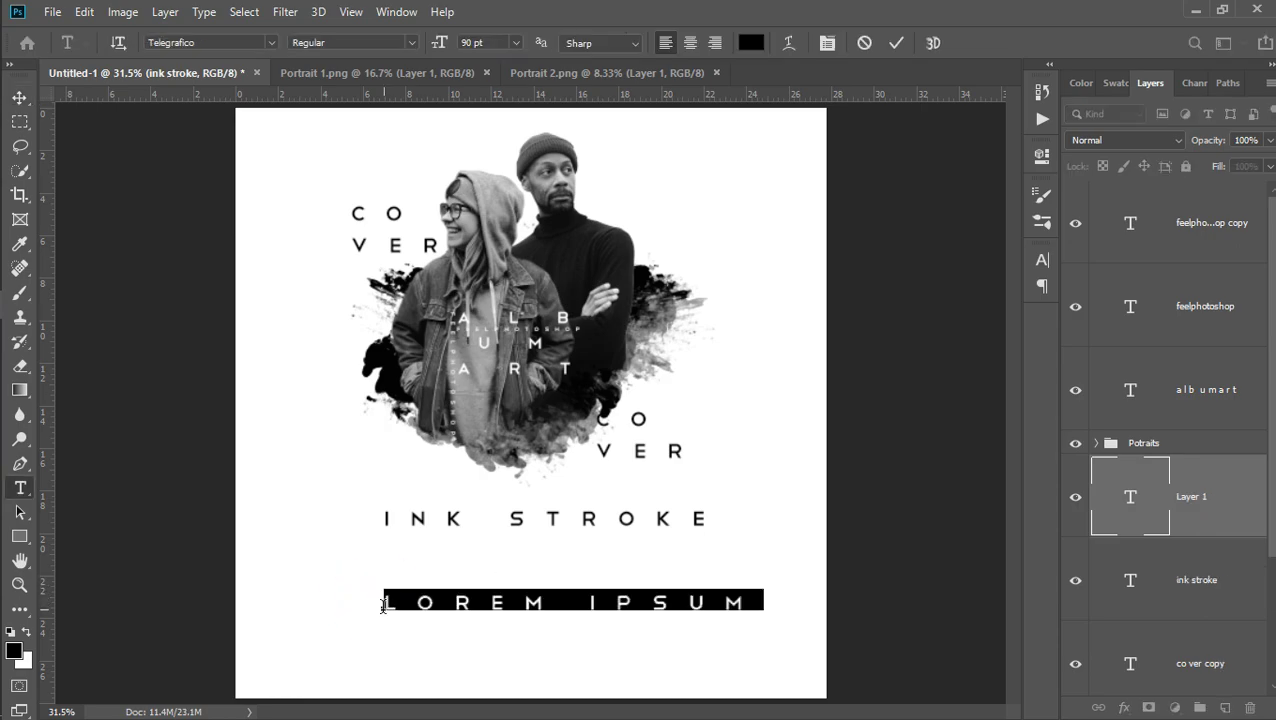
text(ALBUM C)
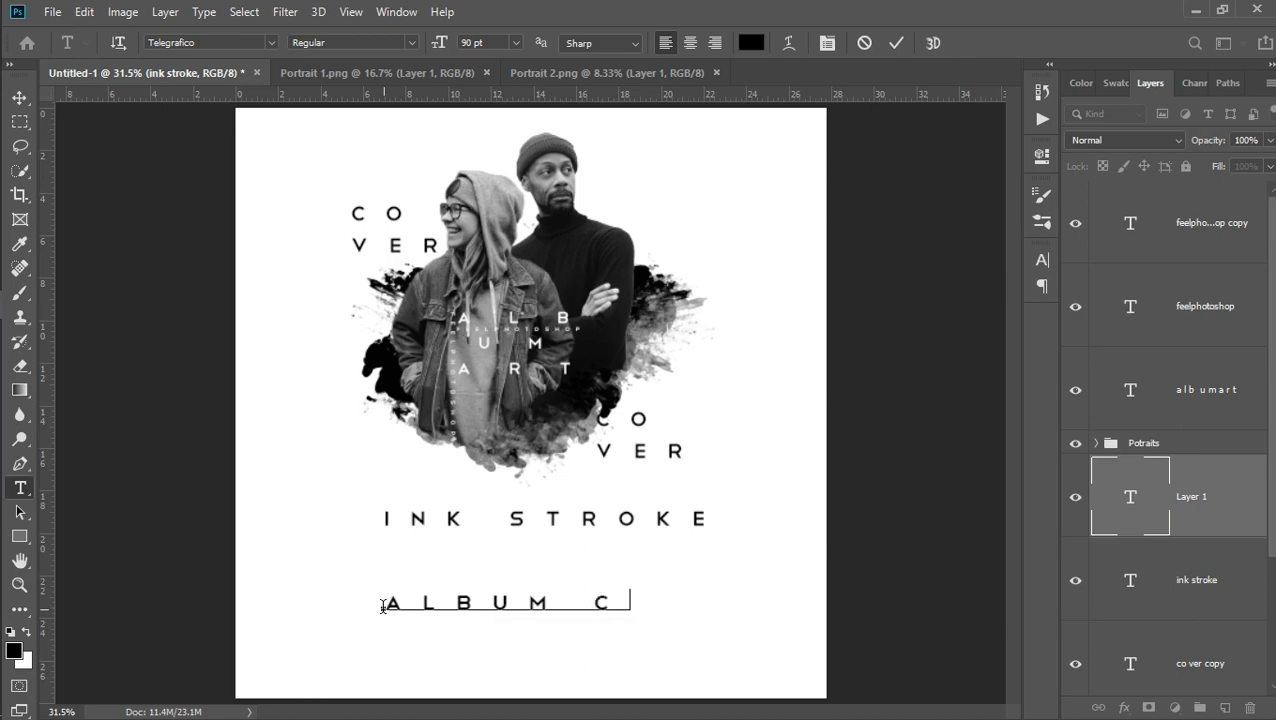
text(OVER)
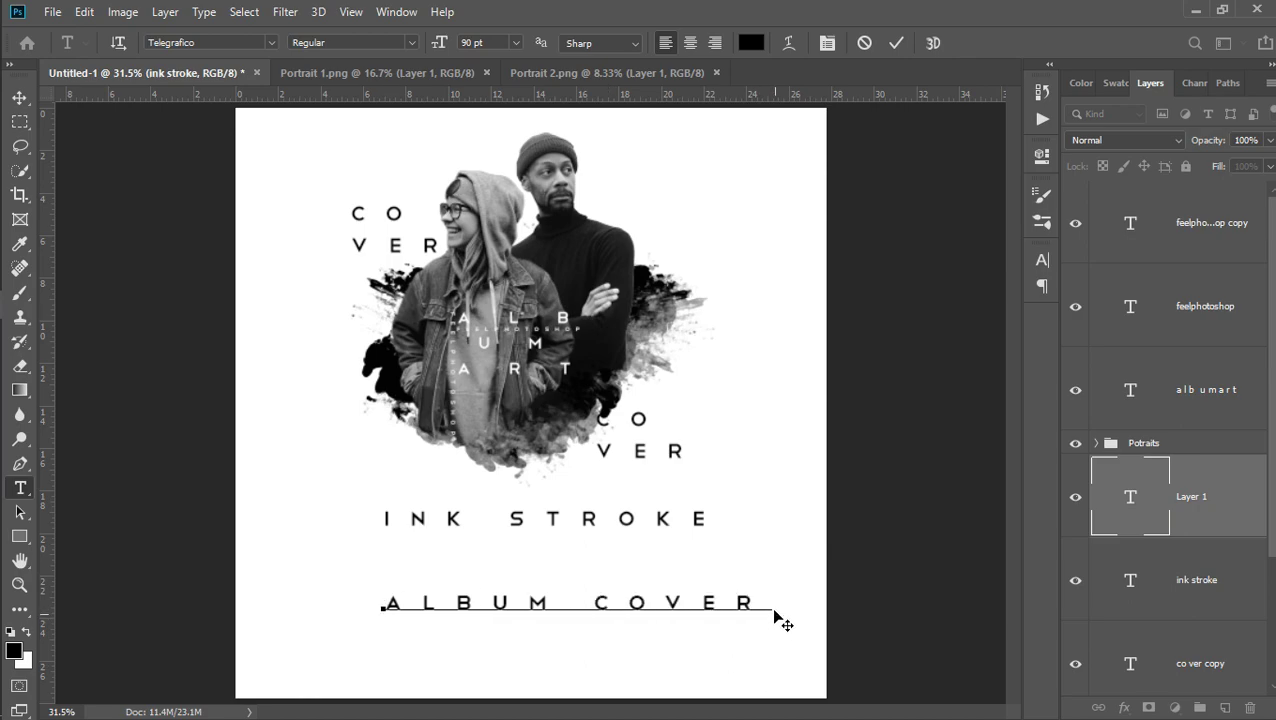
drag(766, 597, 300, 557)
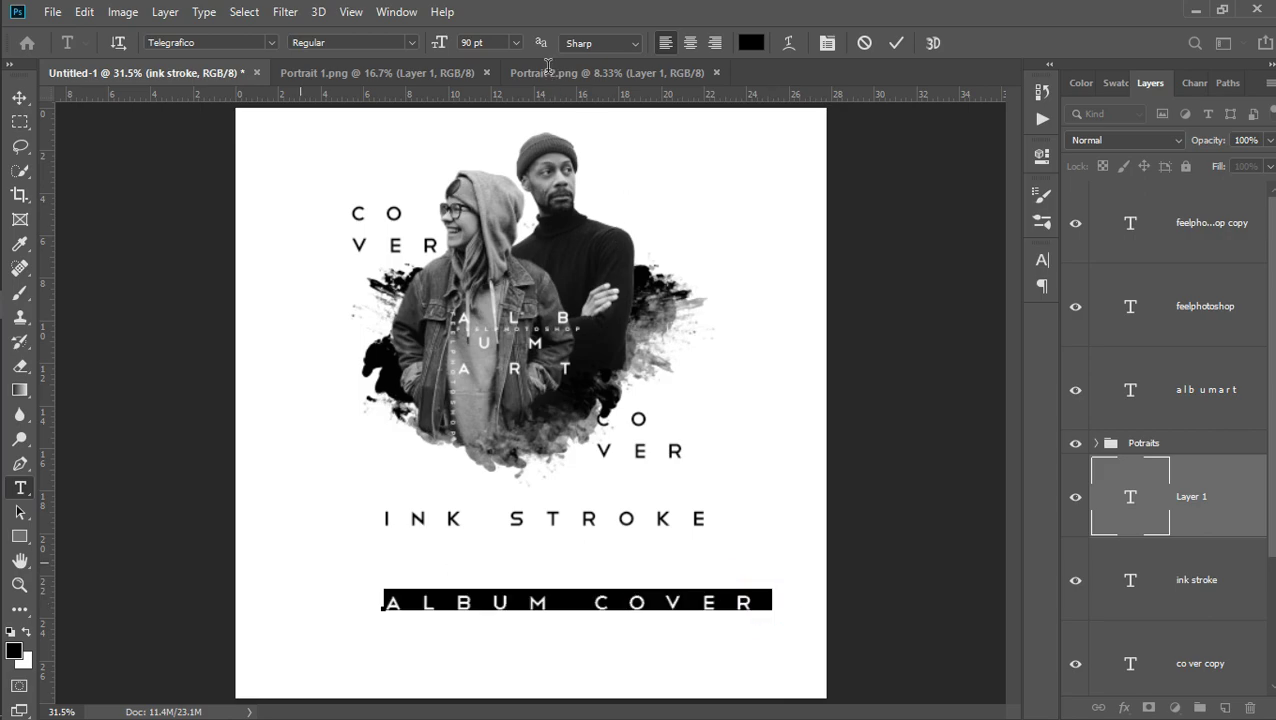
click(517, 45)
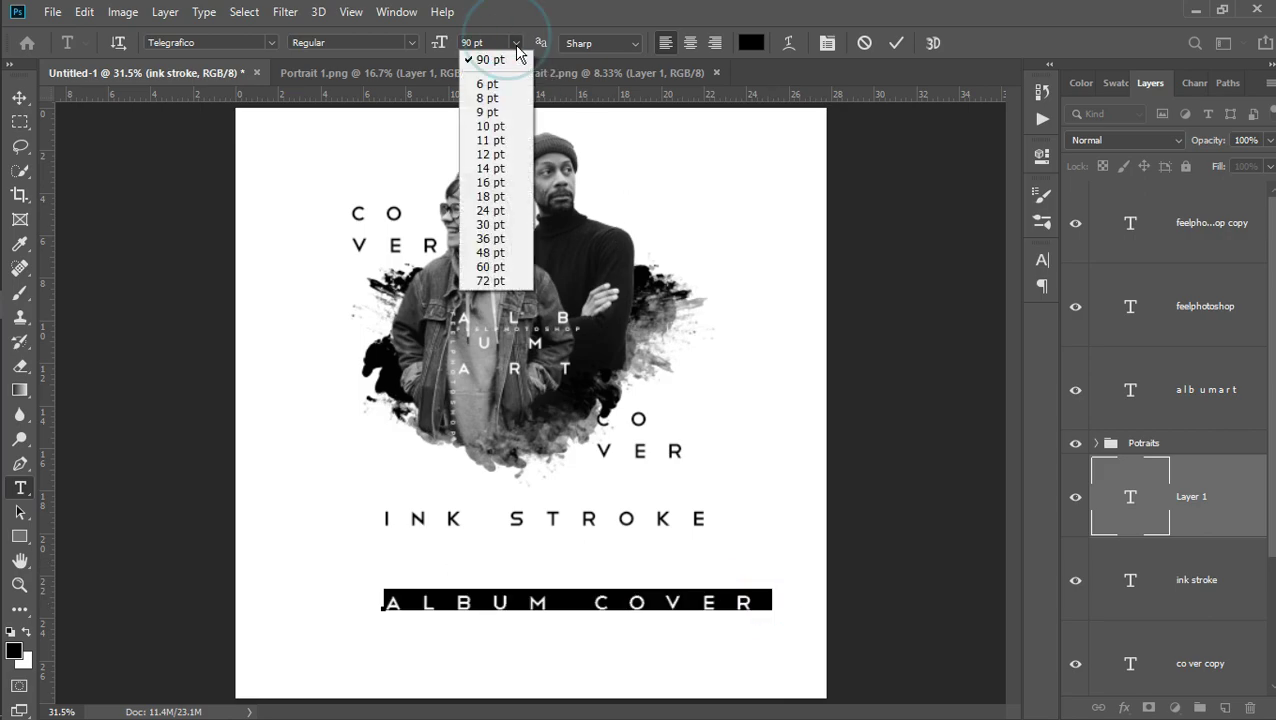
click(505, 168)
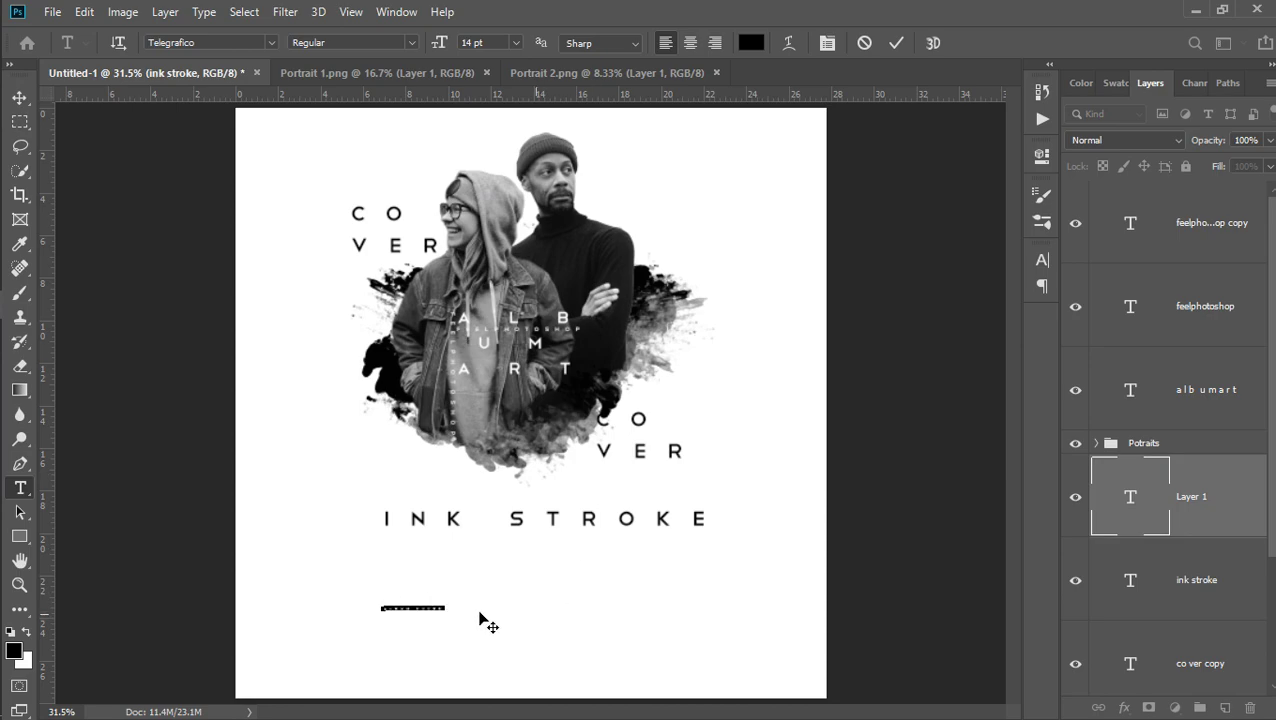
click(516, 43)
click(495, 229)
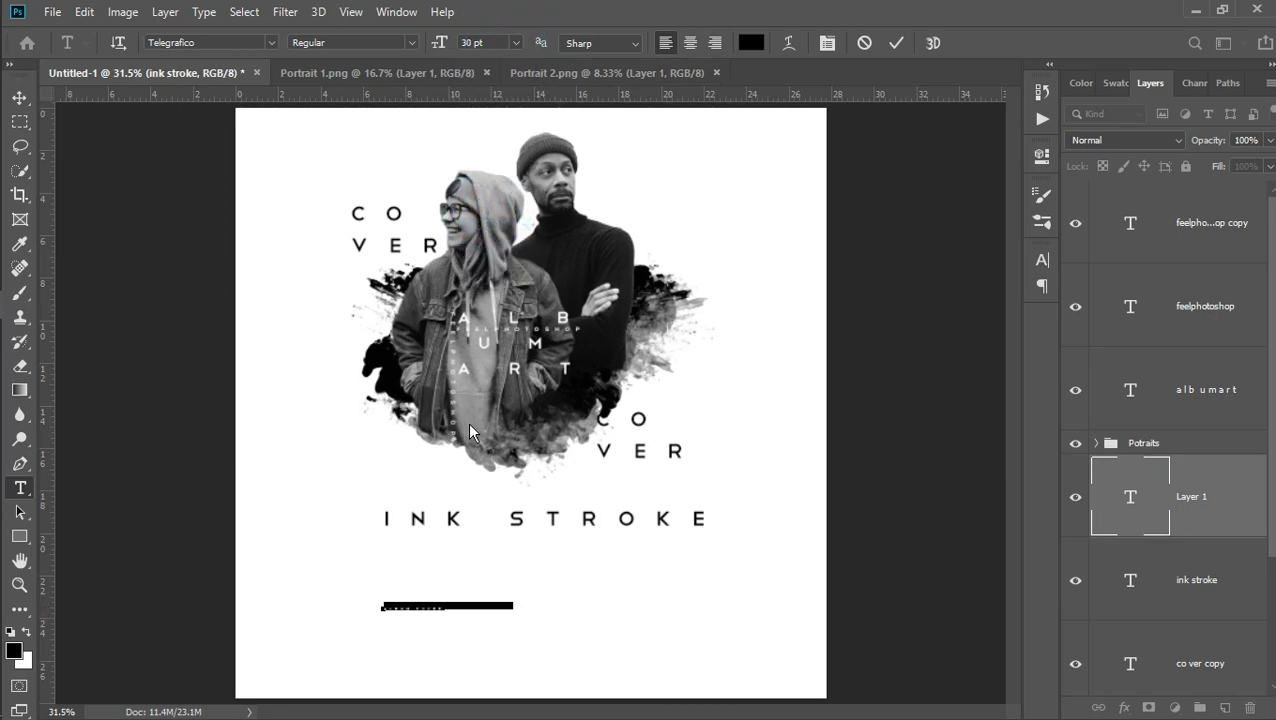
Place ALBUM COVER just under INK STROKE and centre INK STROKE horizontally on the canvas
click(19, 97)
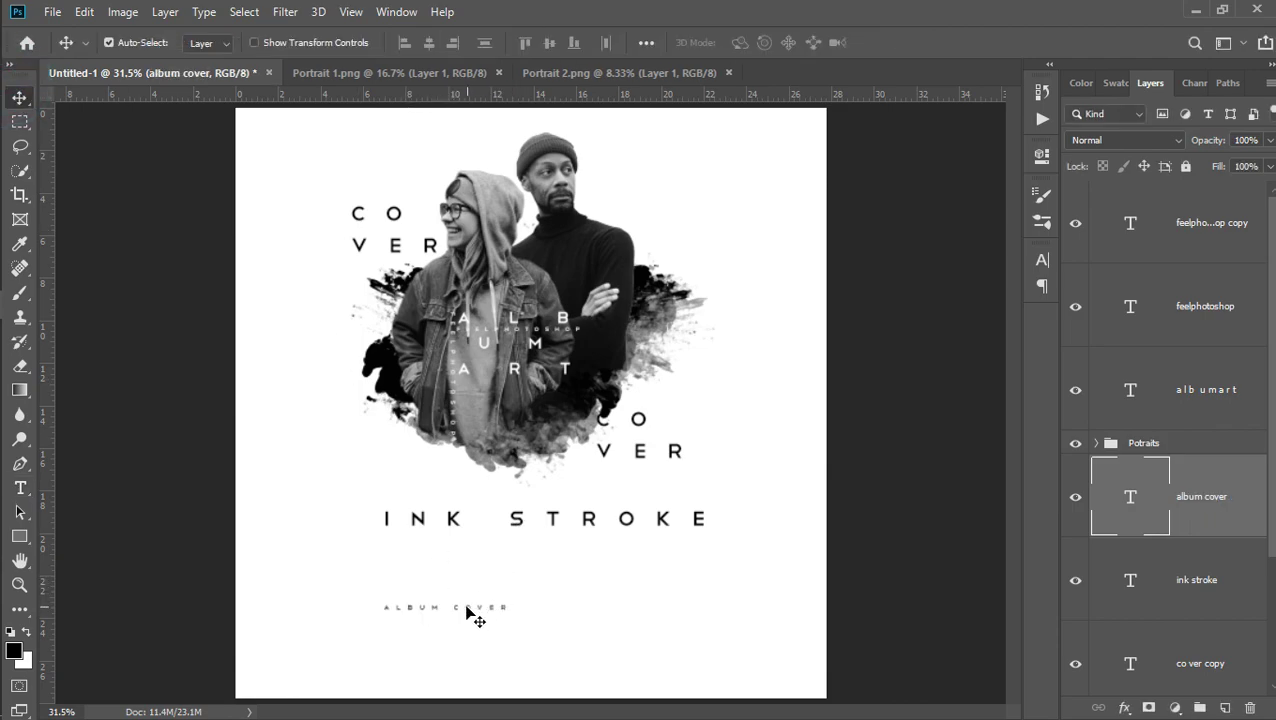
drag(467, 612, 553, 541)
click(1205, 589)
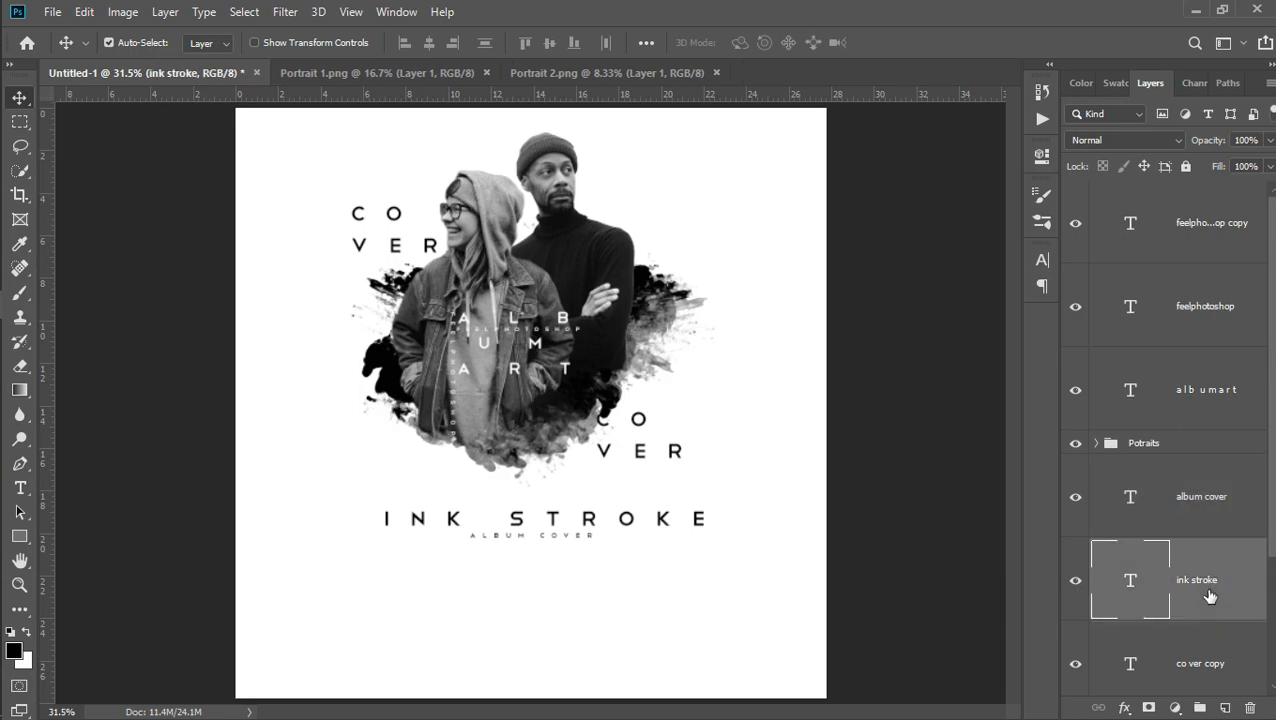
key(ctrl+a)
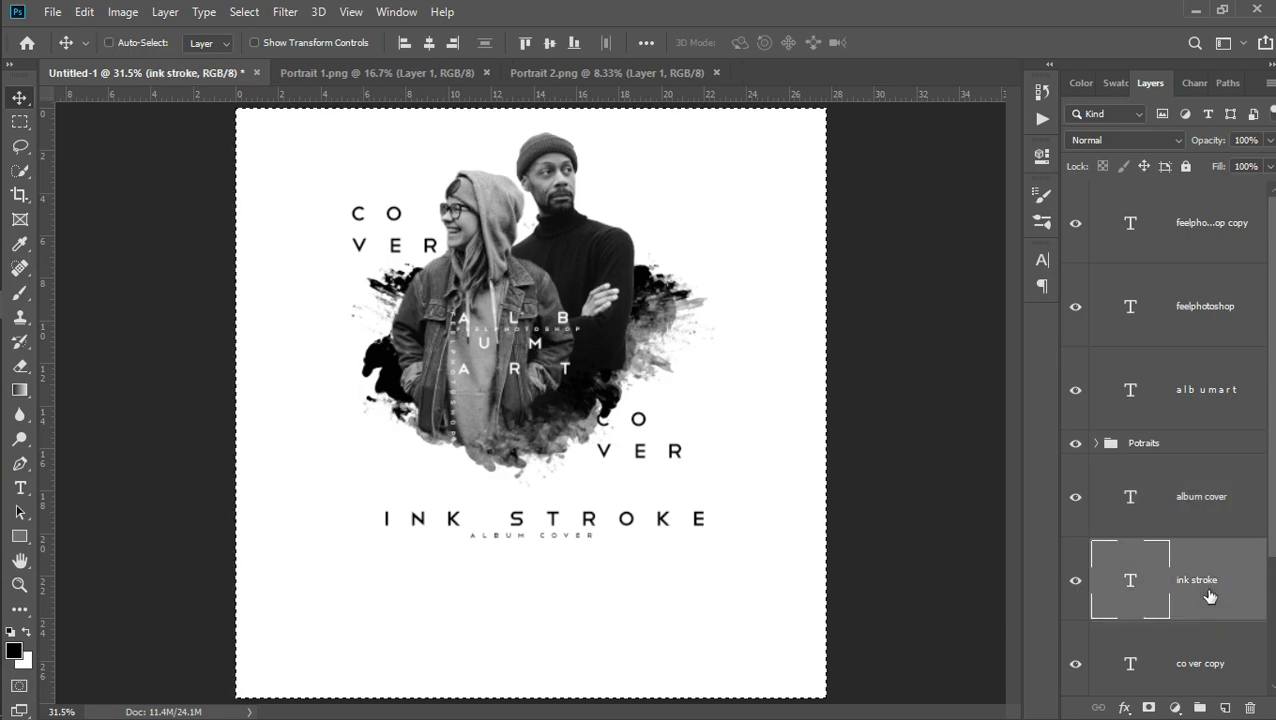
click(428, 50)
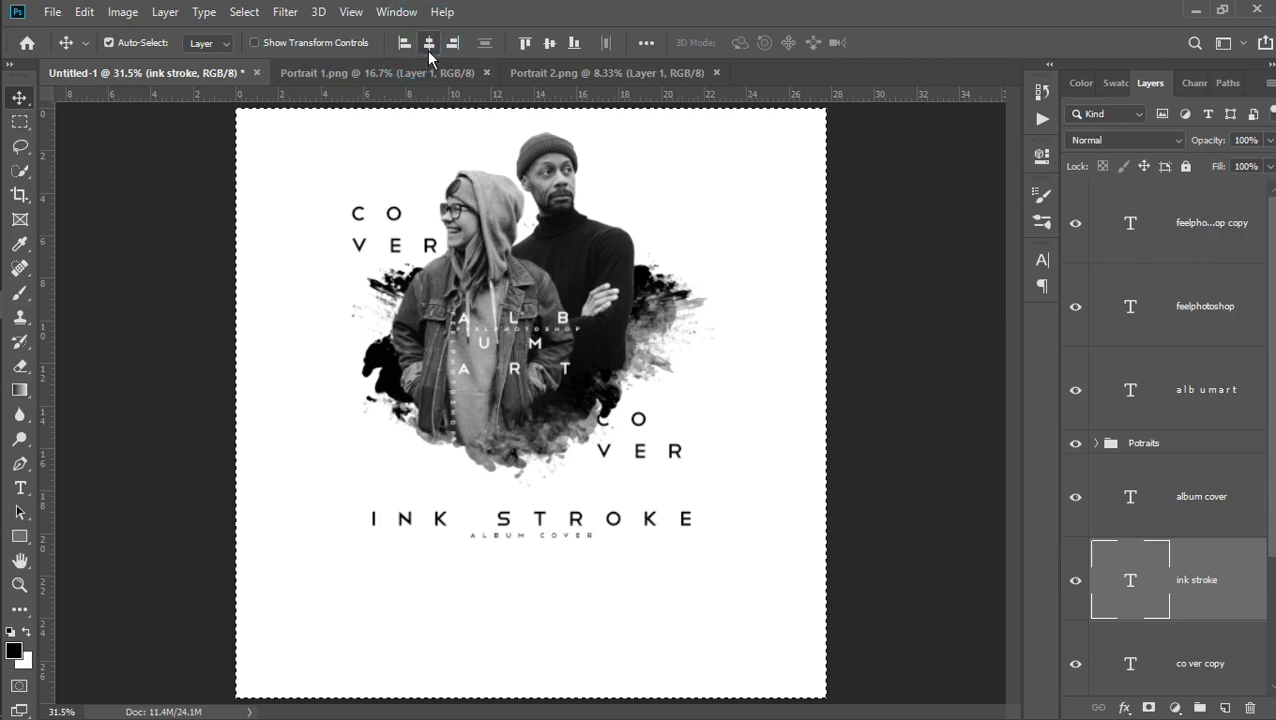
key(ctrl+d)
click(1198, 500)
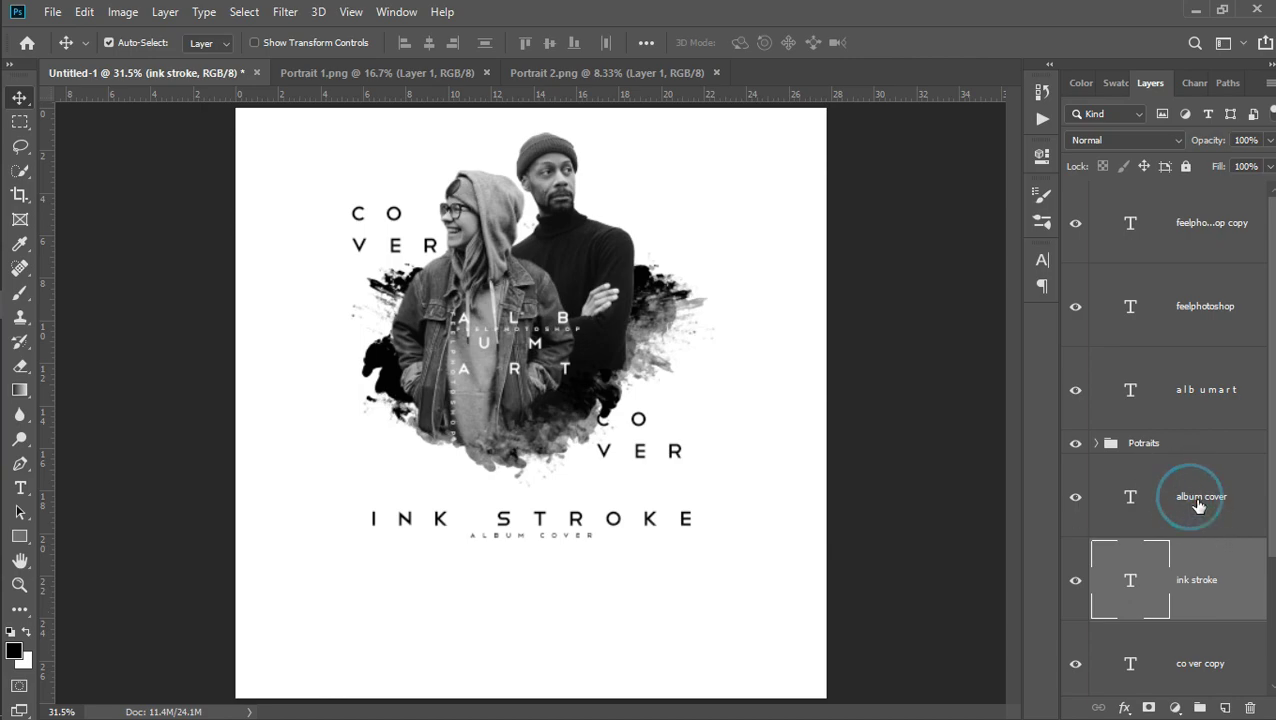
Draw a small black square with the Rectangle tool and move it near the bottom-left corner
click(19, 536)
click(87, 540)
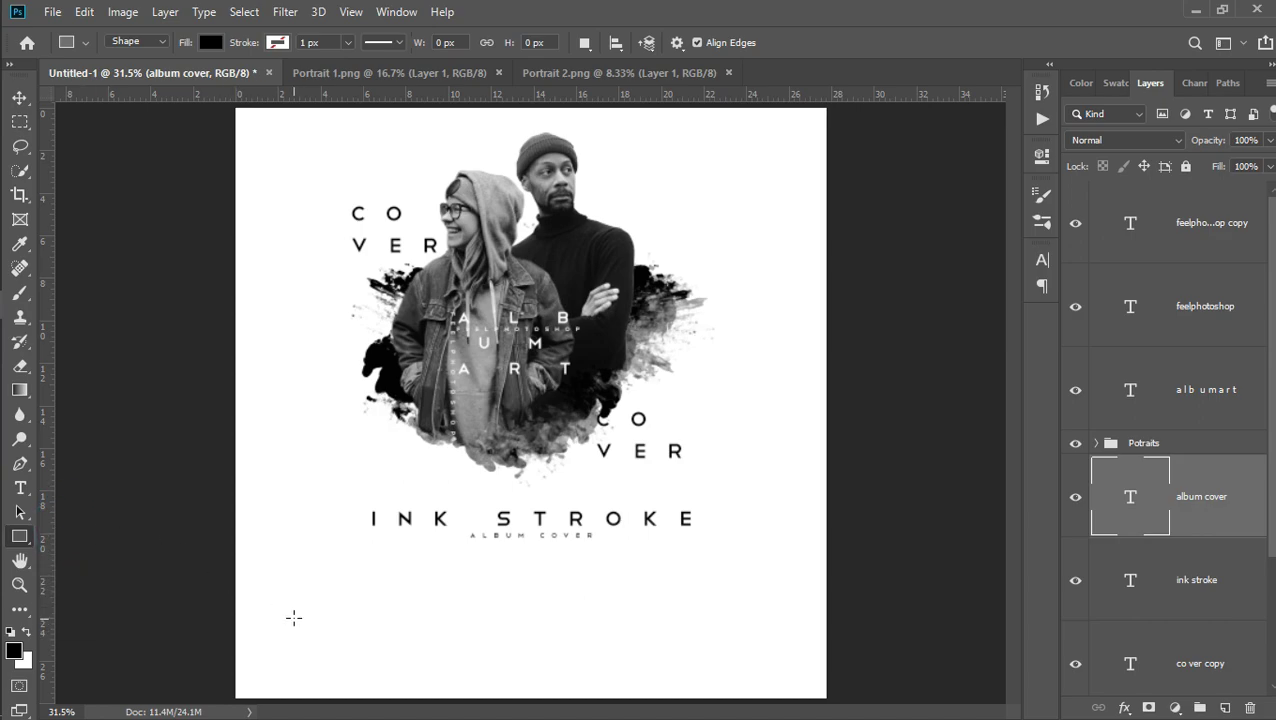
drag(293, 617, 299, 632)
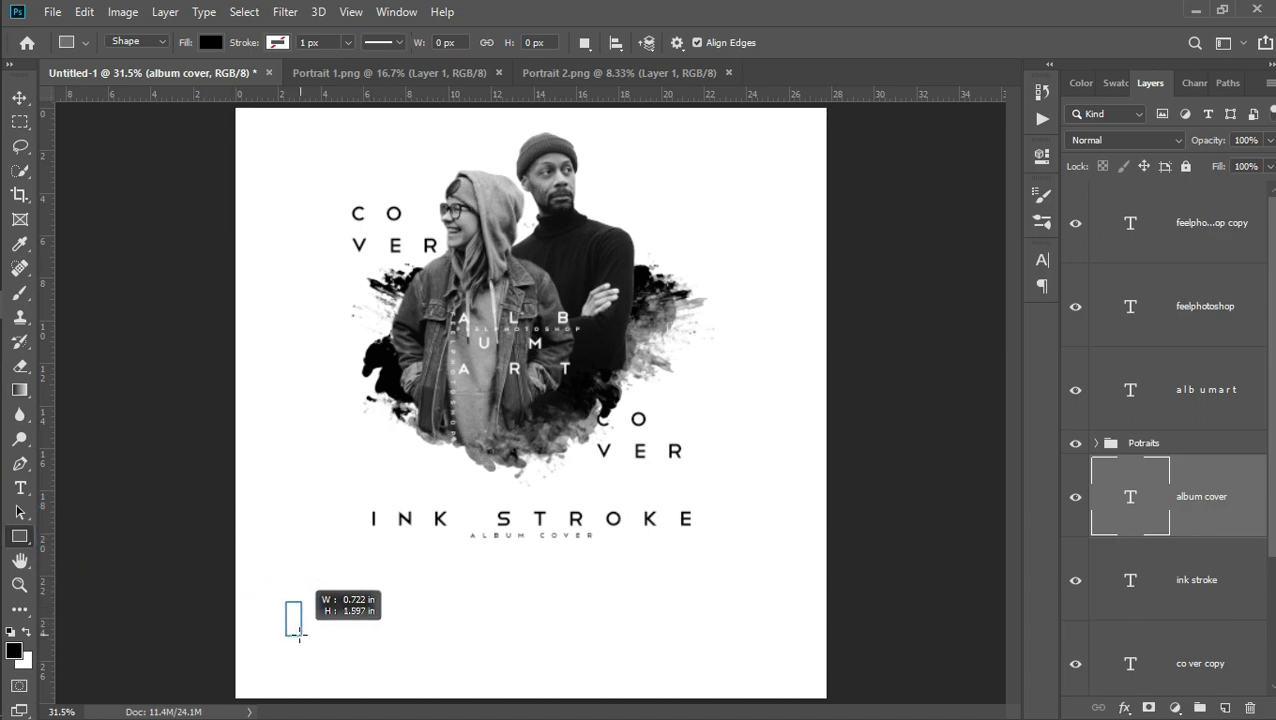
key(shift)
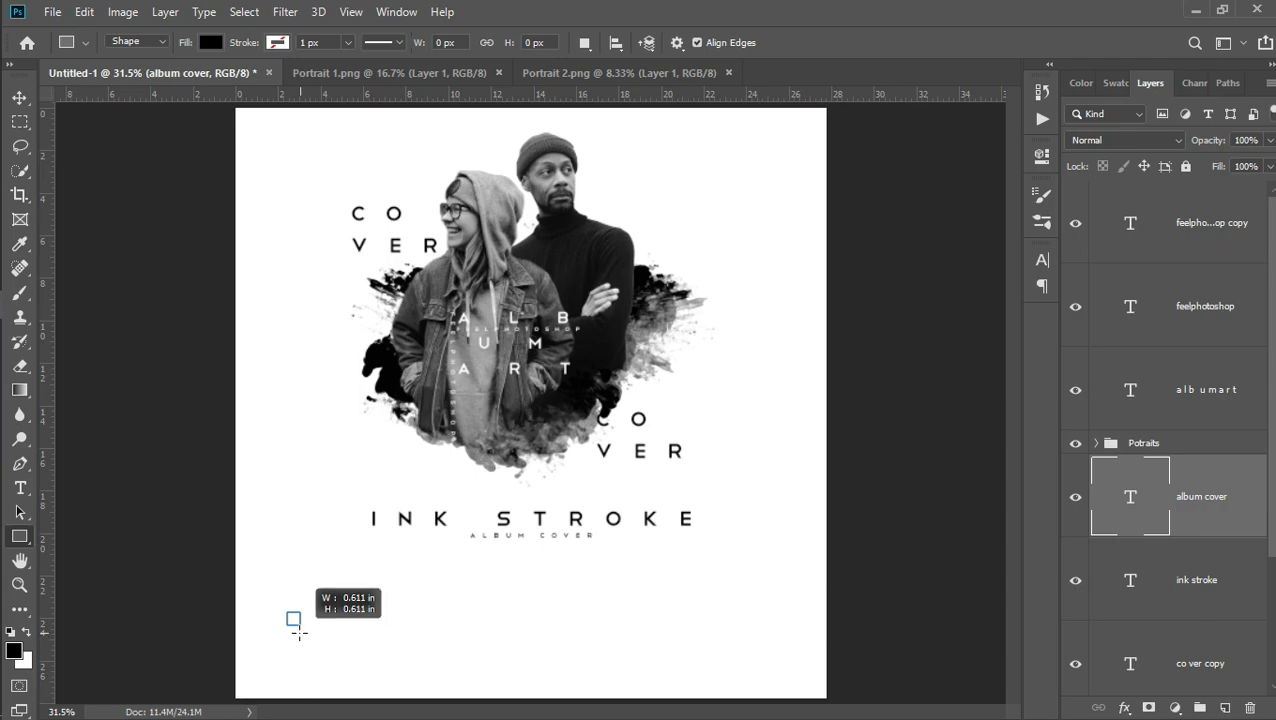
drag(299, 632, 298, 629)
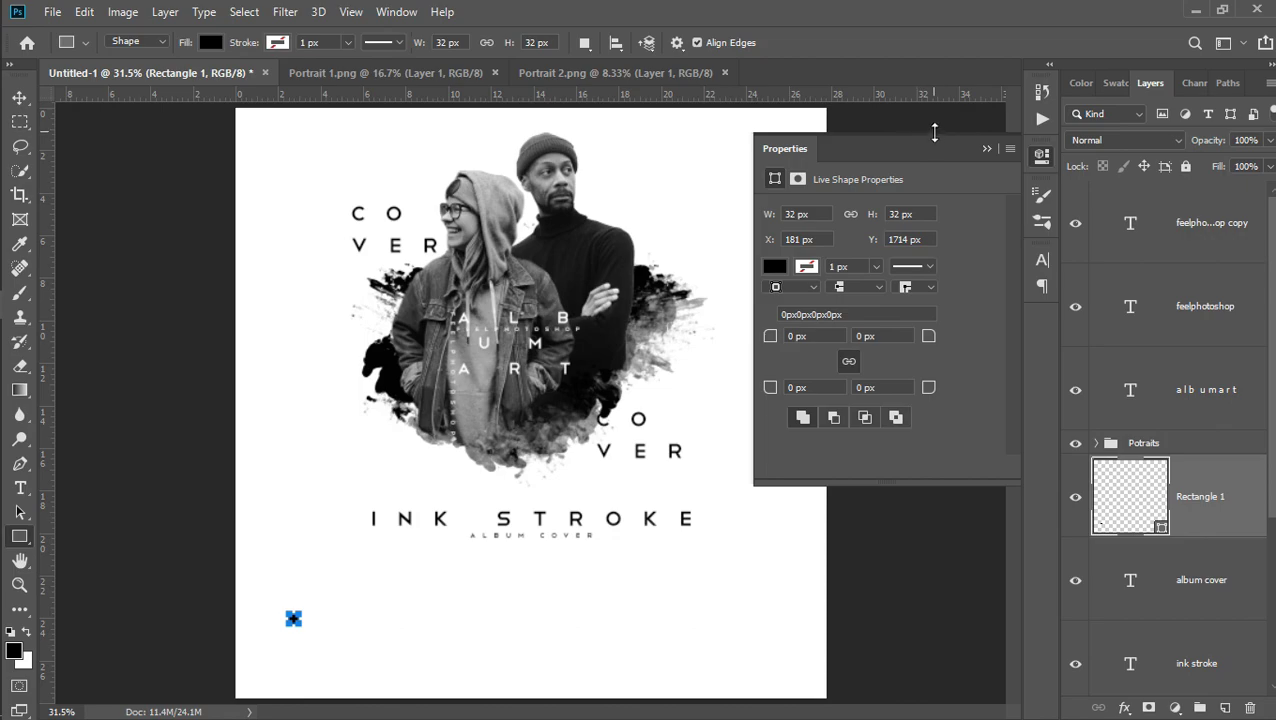
click(983, 149)
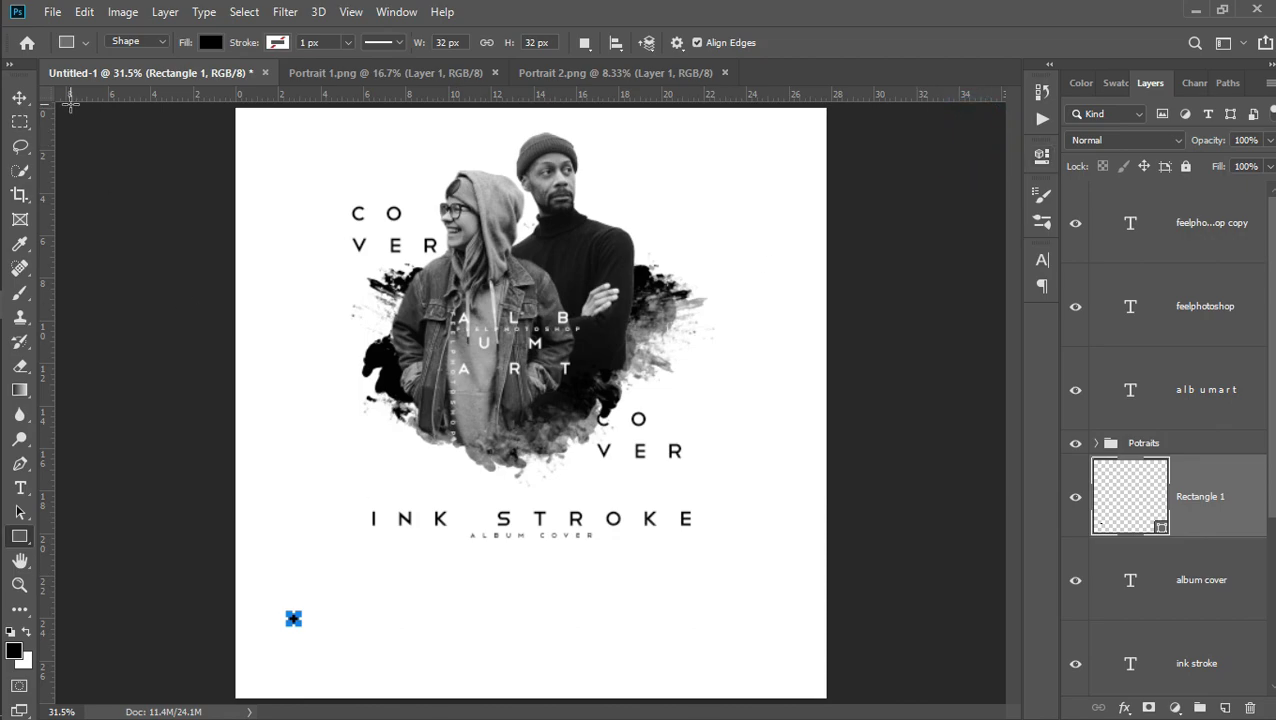
click(20, 97)
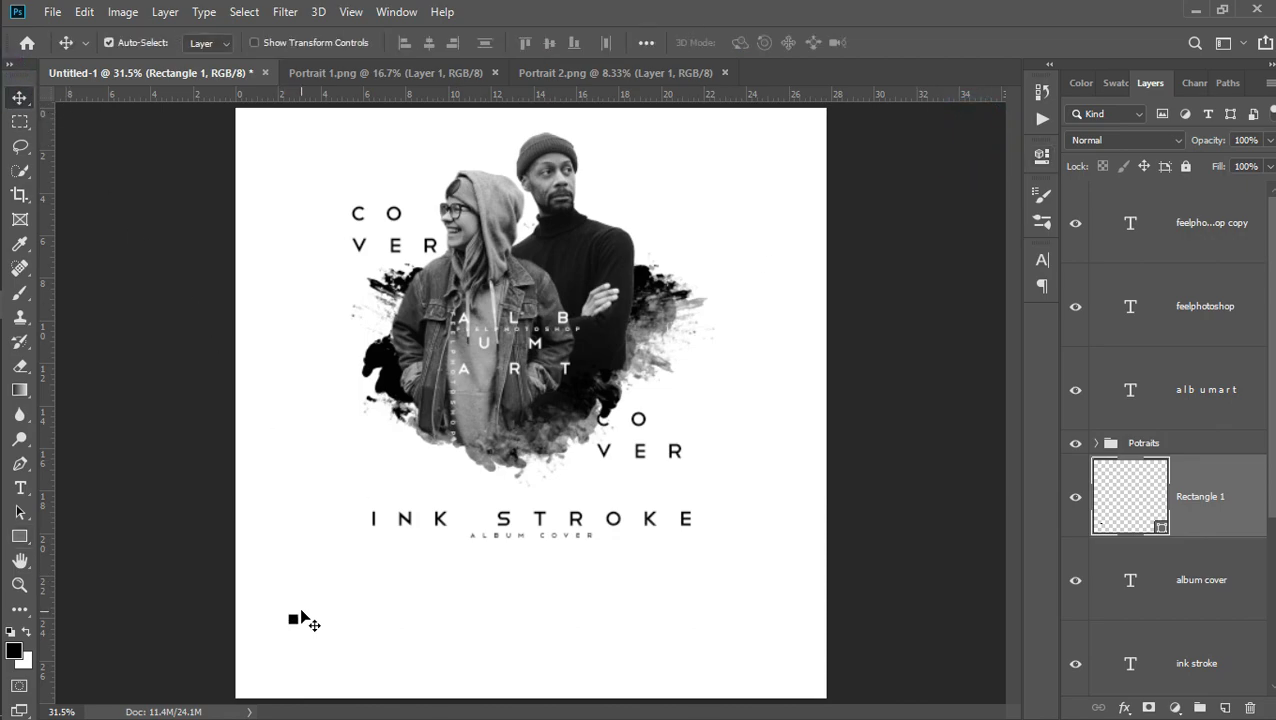
drag(291, 620, 263, 648)
key(ctrl)
Duplicate the square three times, stacking two copies below and one beside the bottom one
key(ctrl+j)
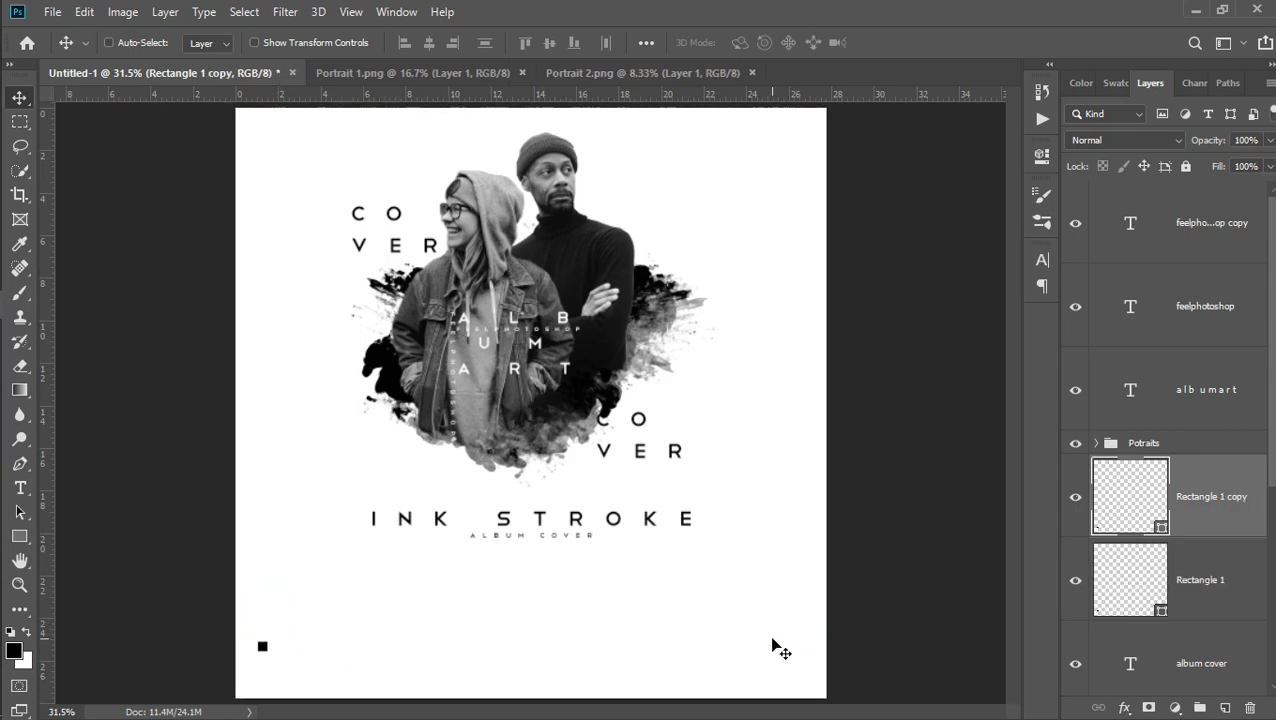
drag(262, 650, 263, 666)
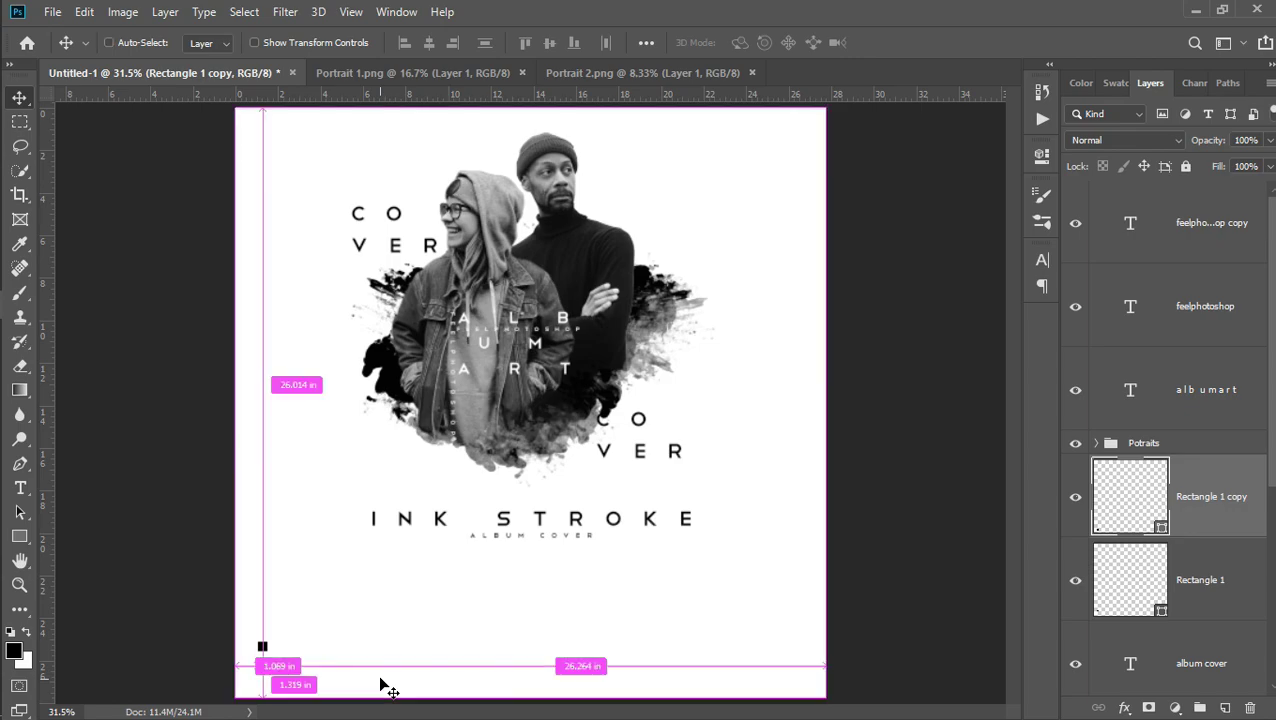
key(ctrl+j)
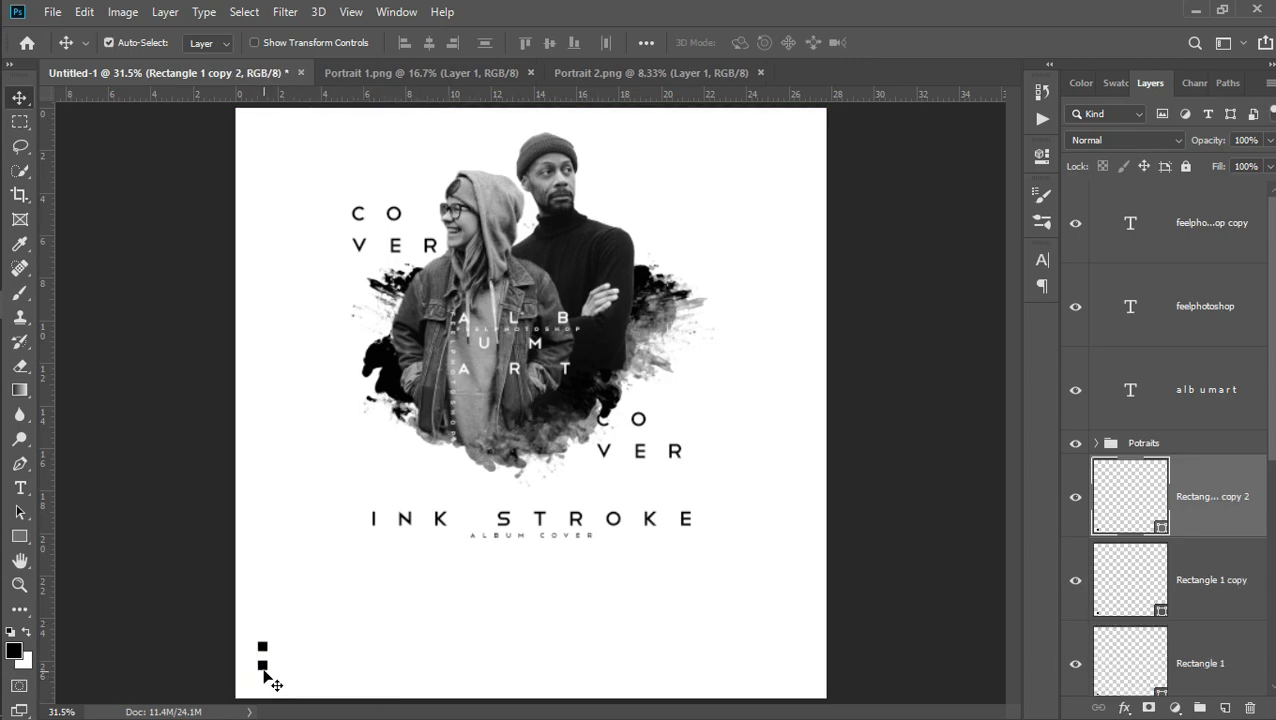
drag(263, 668, 263, 684)
key(alt+Down)
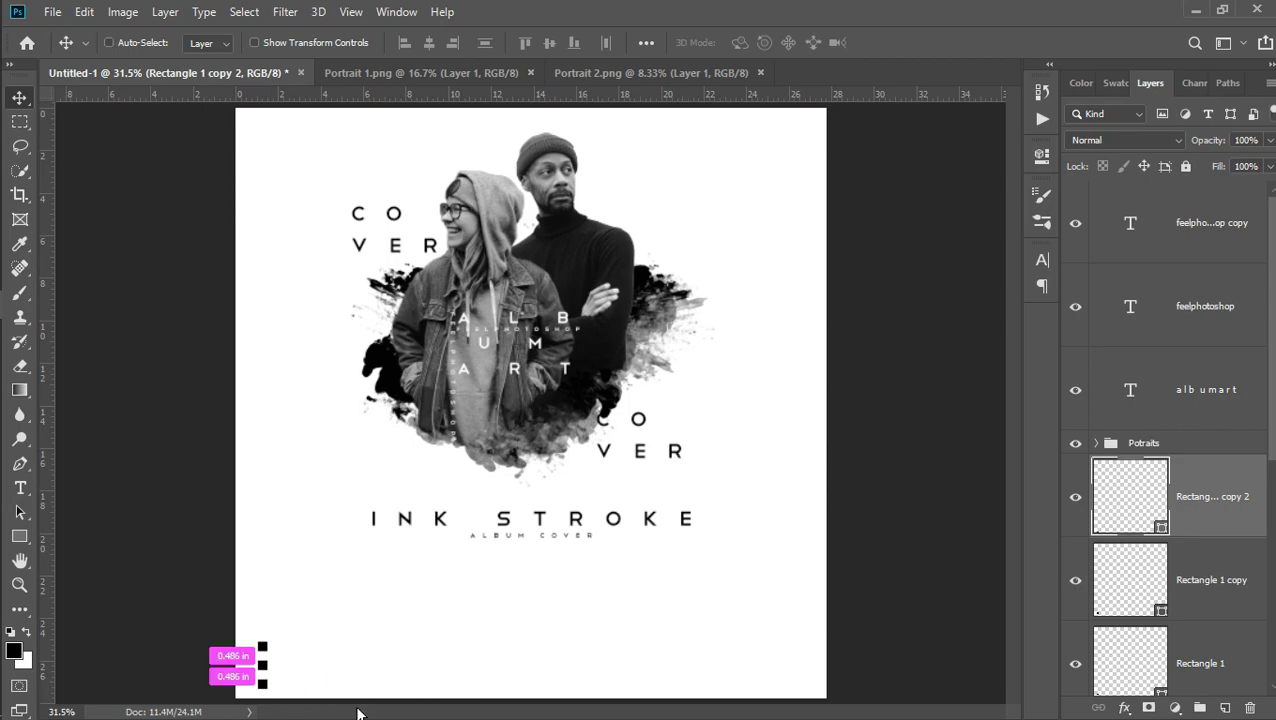
drag(263, 685, 283, 686)
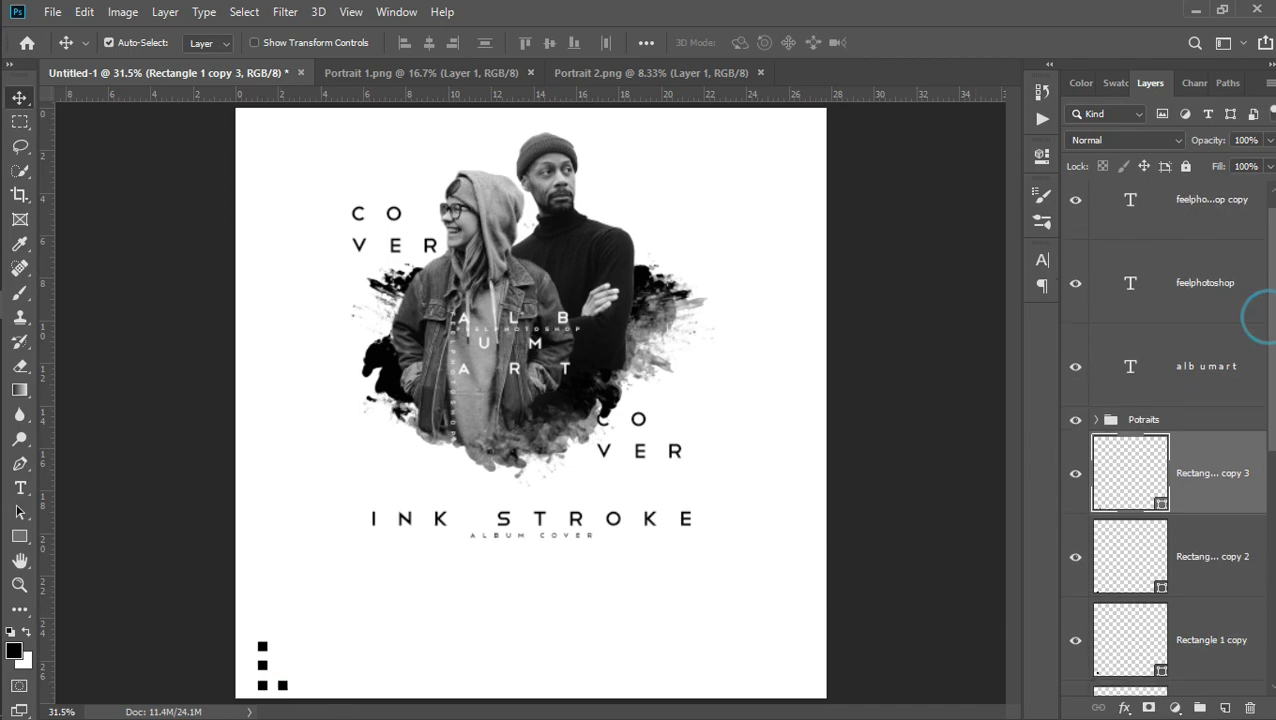
scroll(1212, 519, down, 3)
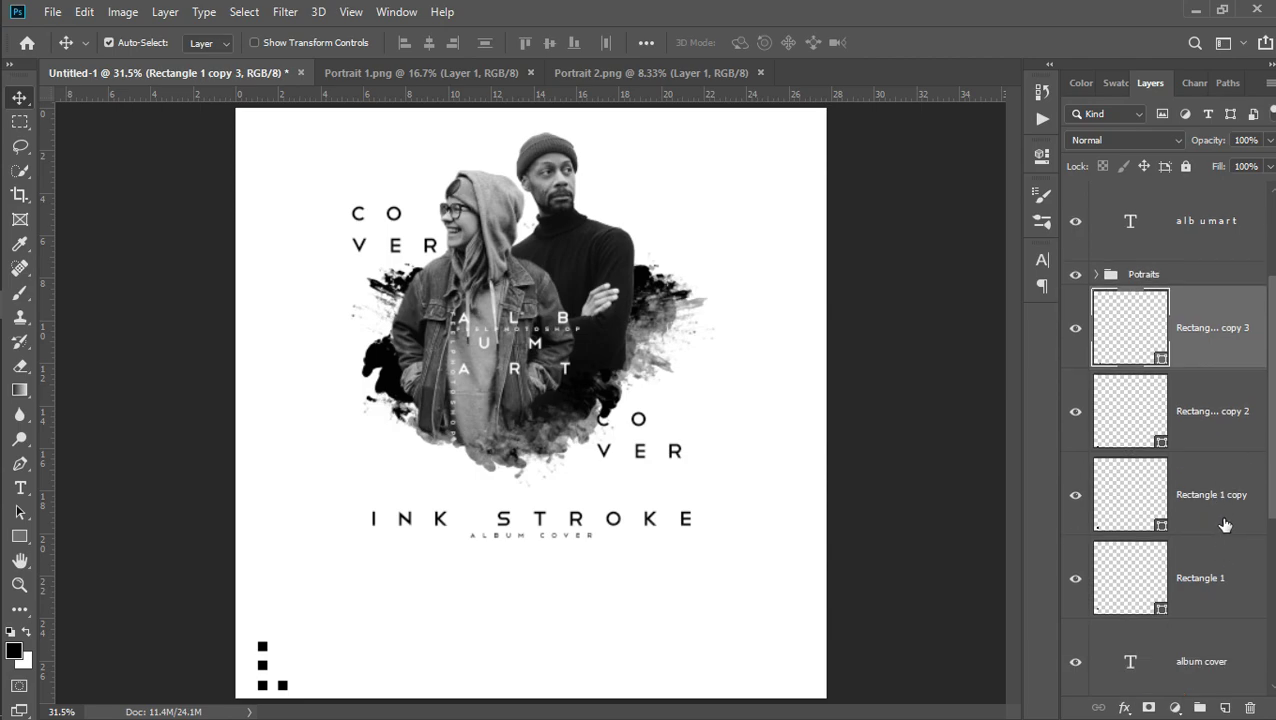
Merge the four square layers into one layer named Design
shift+click(1217, 588)
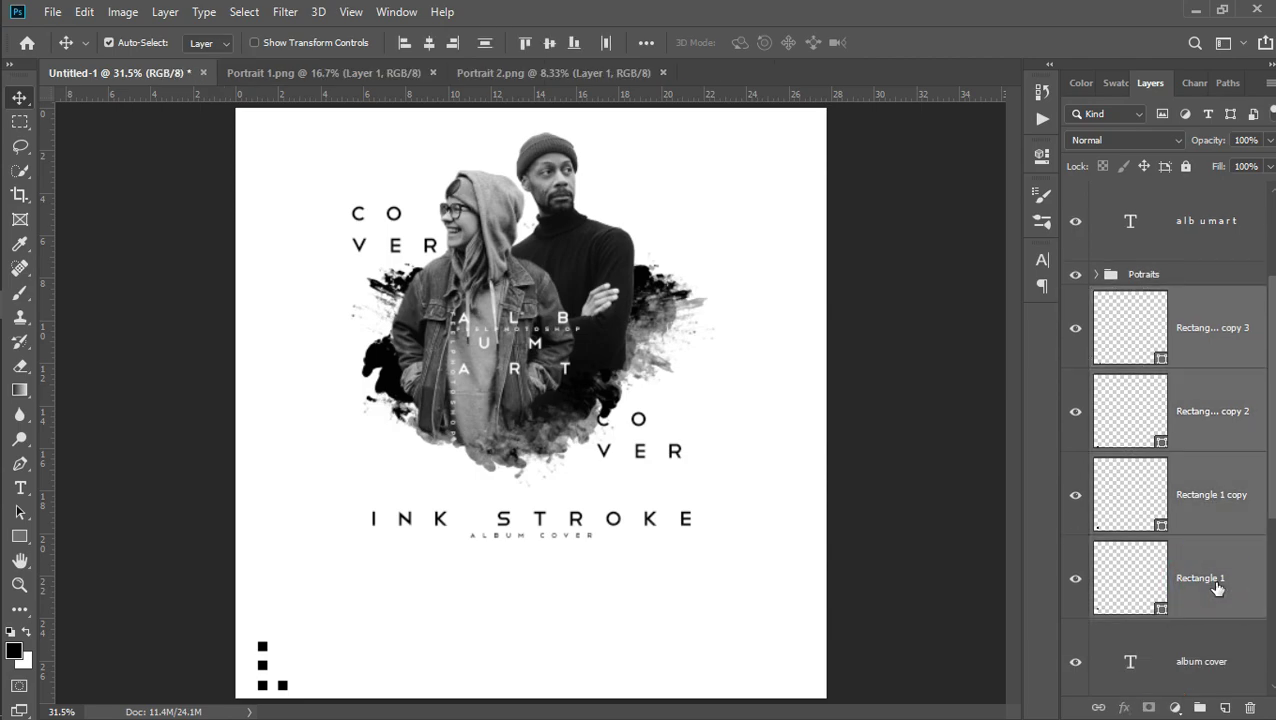
right_click(1176, 388)
click(998, 555)
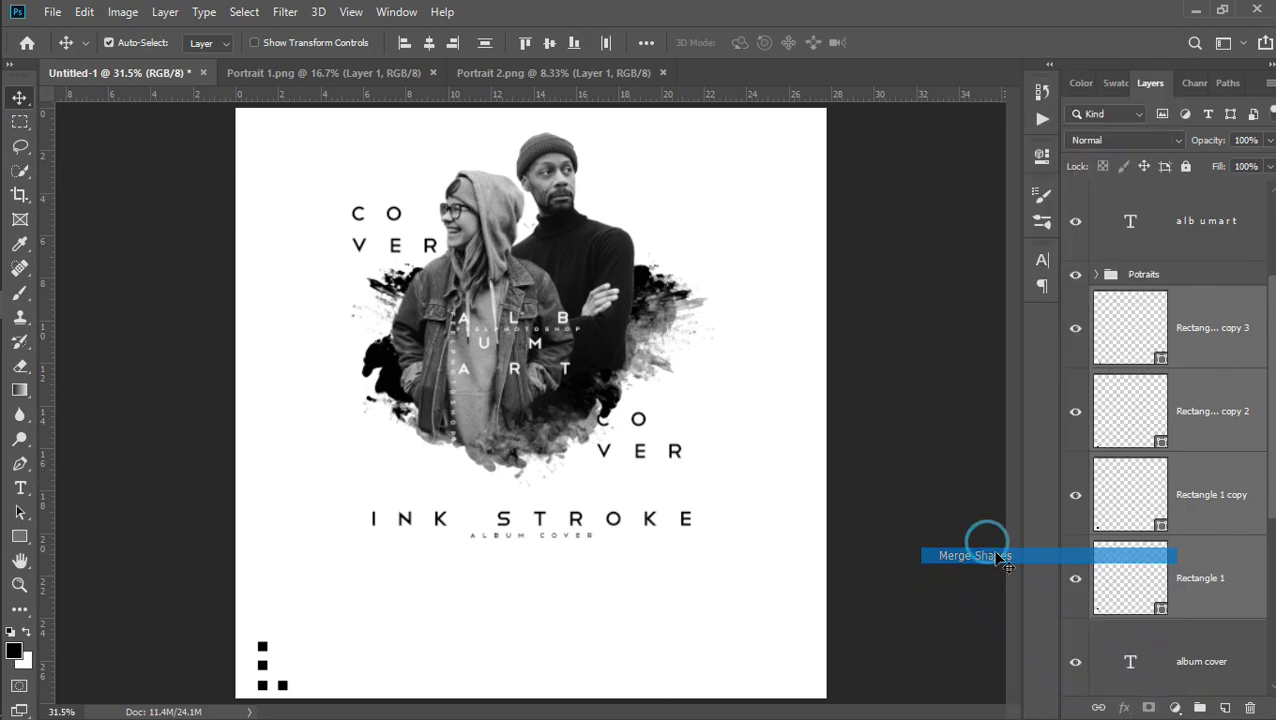
double_click(1200, 330)
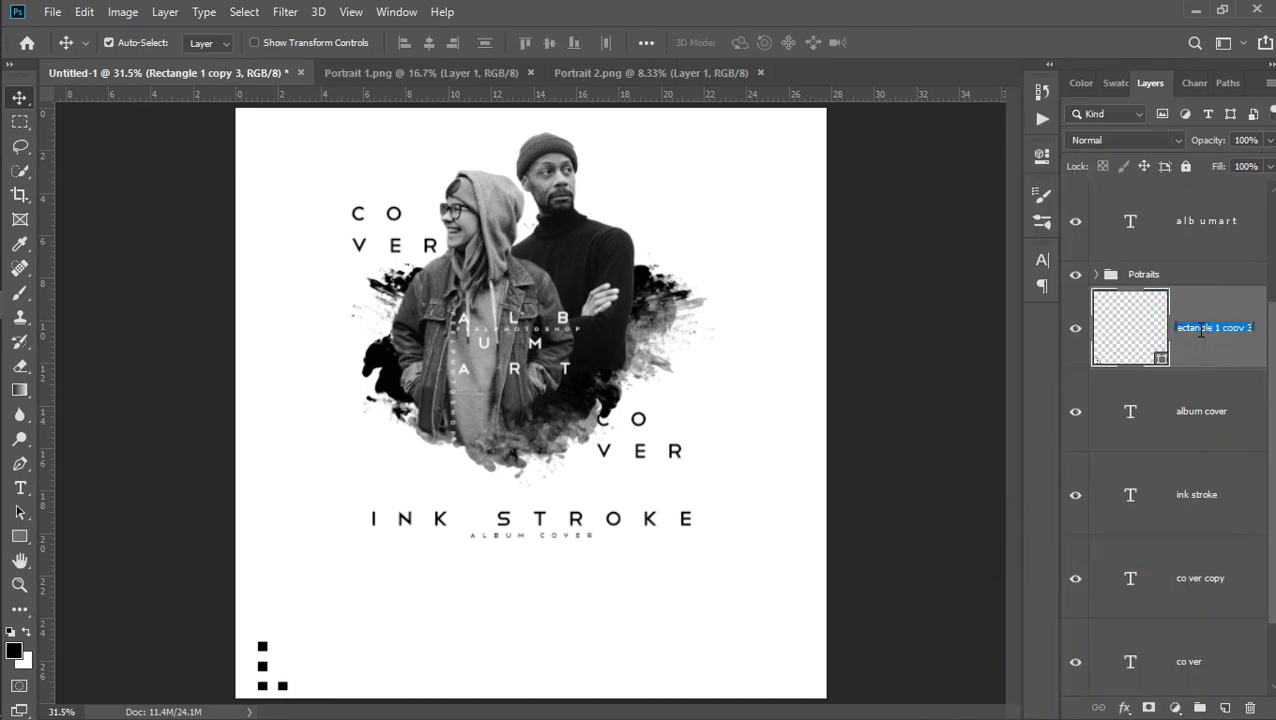
text(Design)
key(Return)
Duplicate Design as Design copy, undoing a trial move toward the top-right
key(ctrl+j)
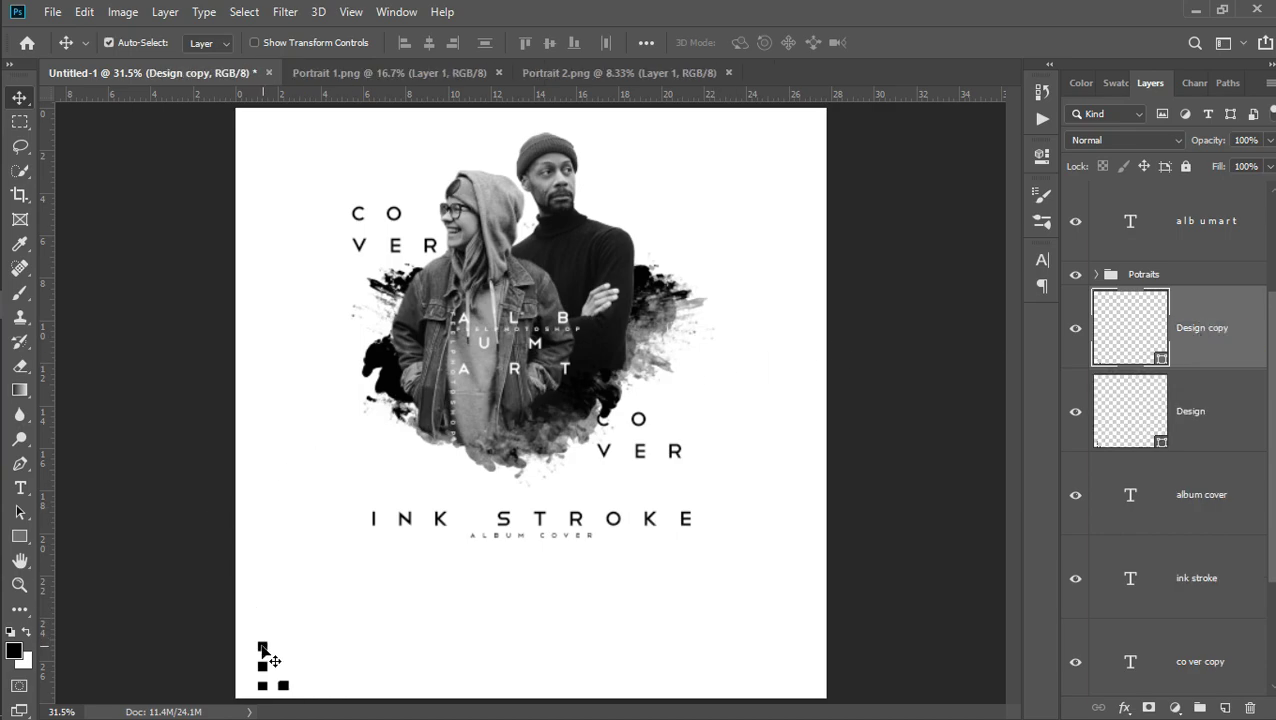
mouse_move(260, 638)
mouse_down()
mouse_move(805, 175)
mouse_move(277, 581)
mouse_up()
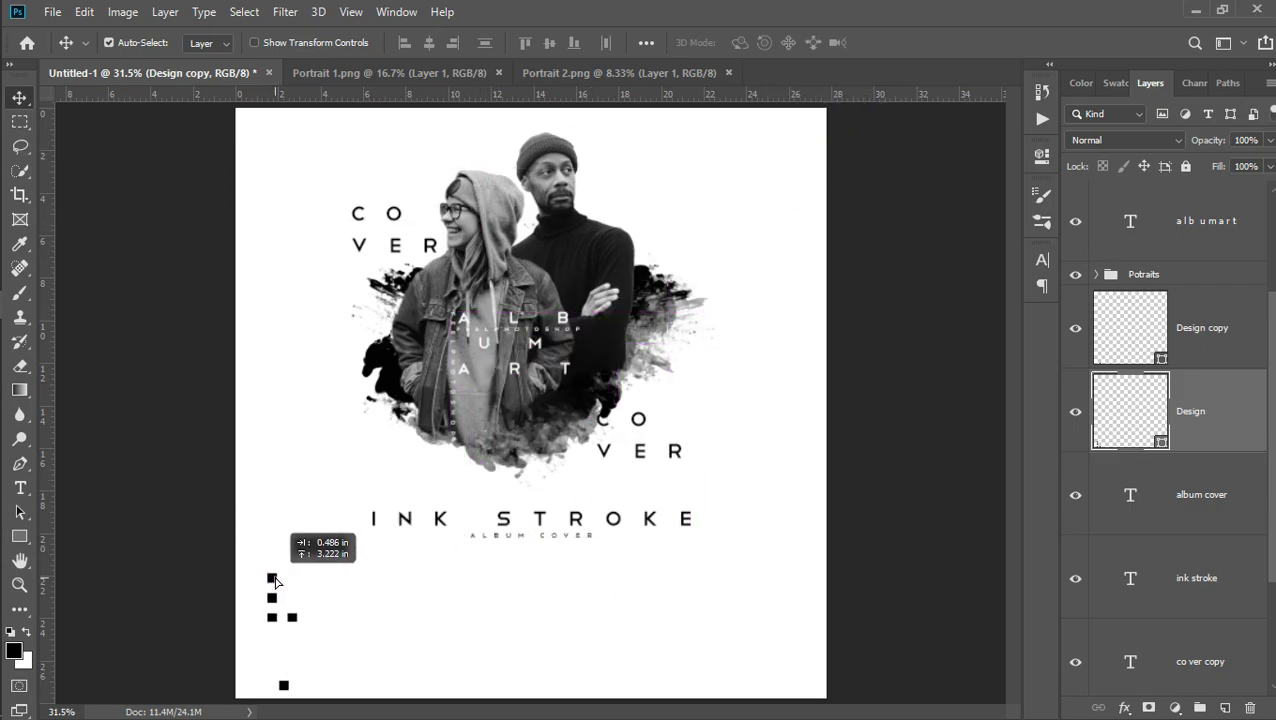
key(ctrl+z)
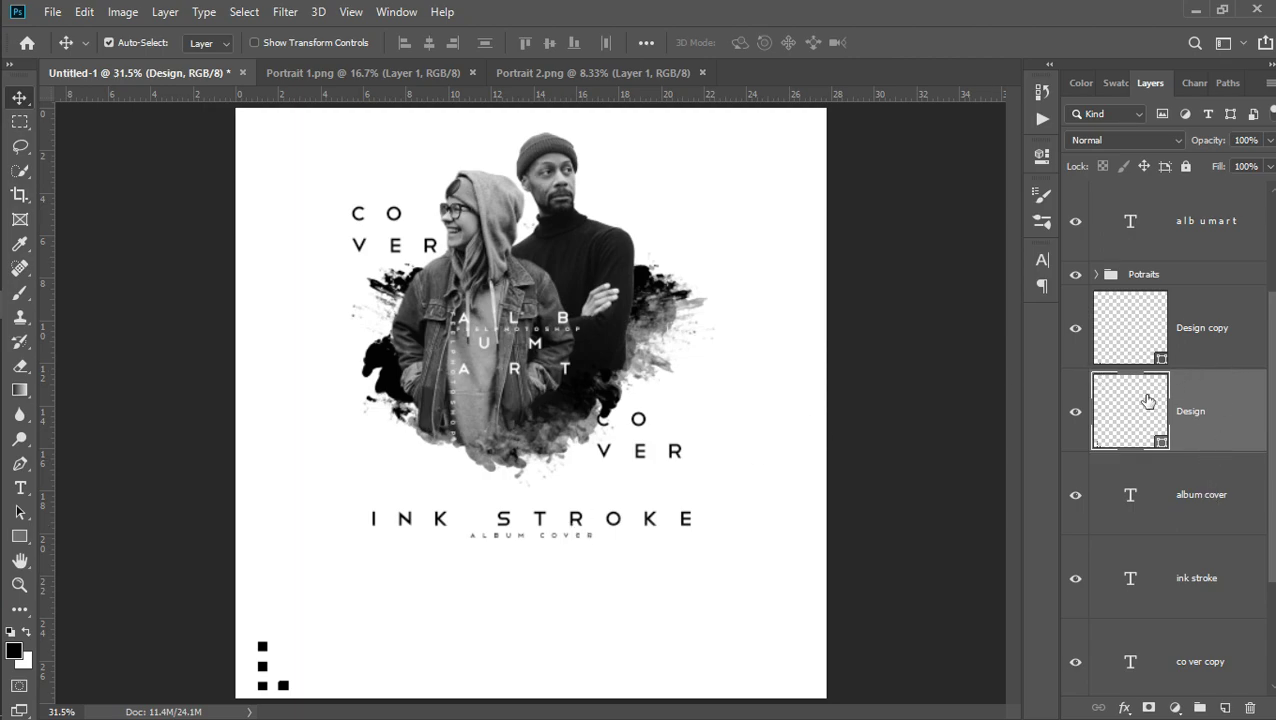
Toggle the visibility of Design and Design copy to check them, selecting Design copy
click(1080, 411)
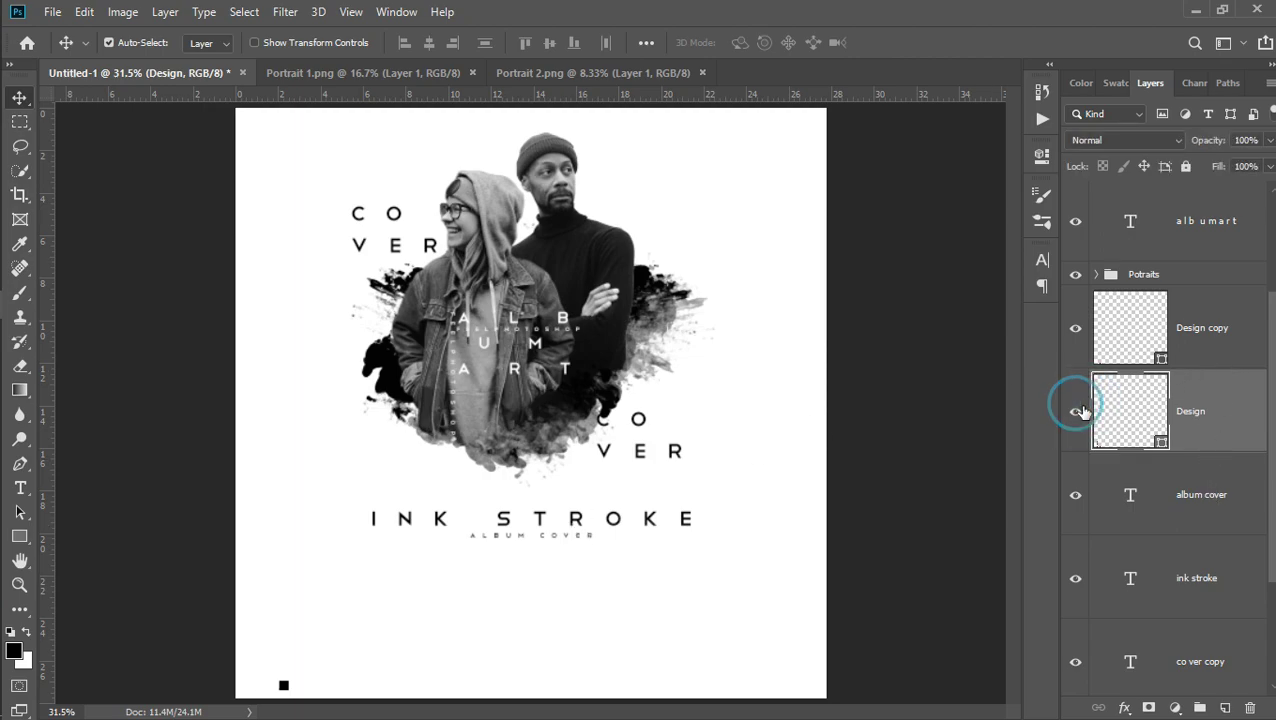
click(1078, 411)
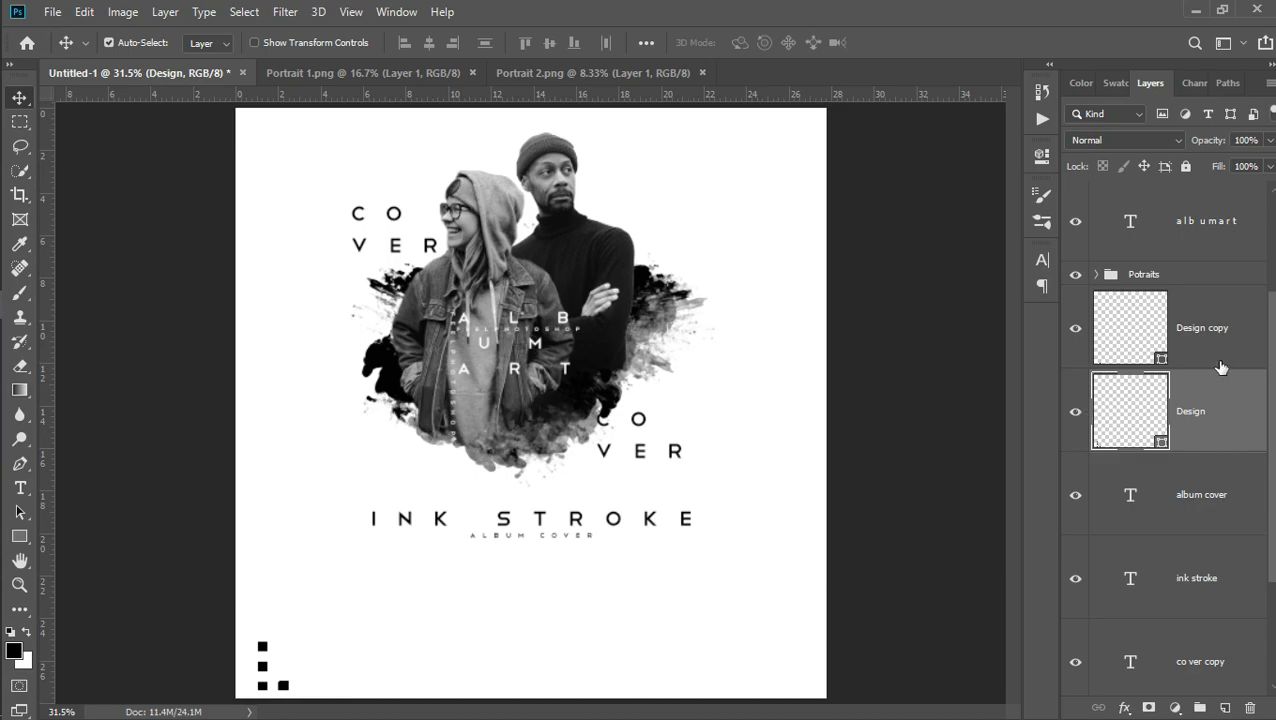
mouse_move(1270, 401)
mouse_down()
mouse_move(1270, 465)
mouse_move(1268, 427)
mouse_up()
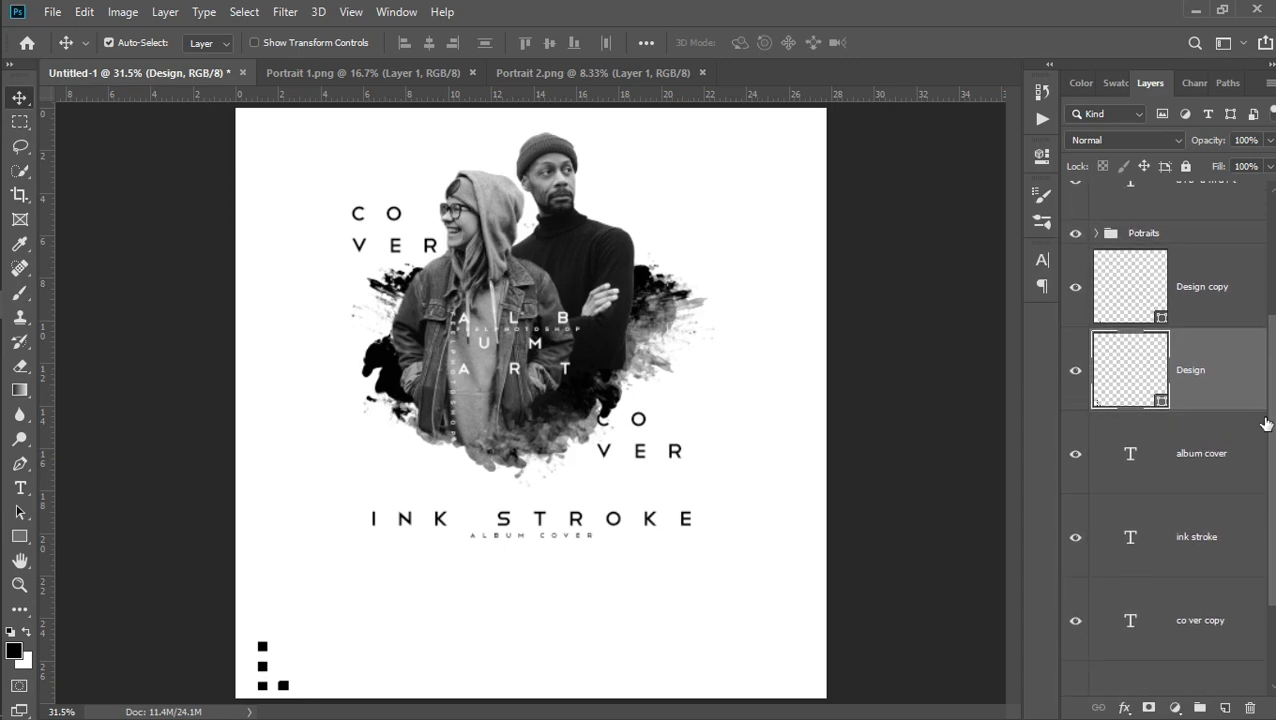
drag(1272, 425, 1272, 305)
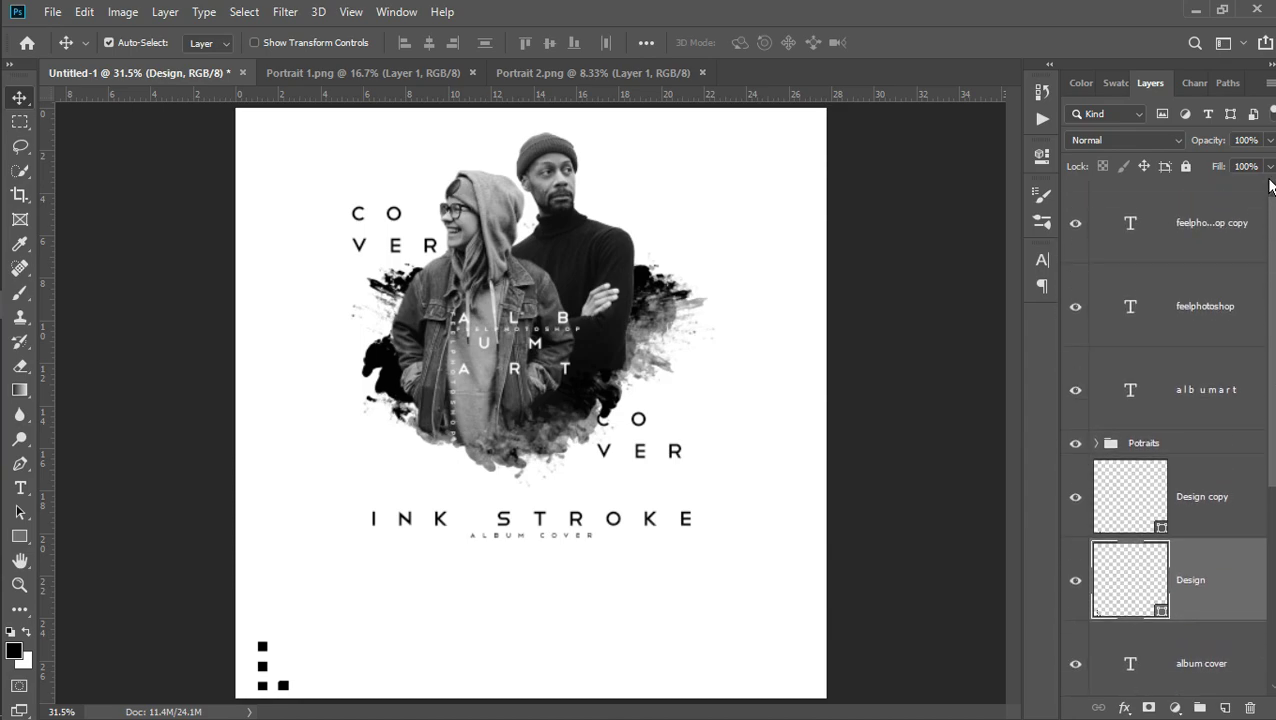
drag(1270, 185, 1270, 278)
click(1070, 339)
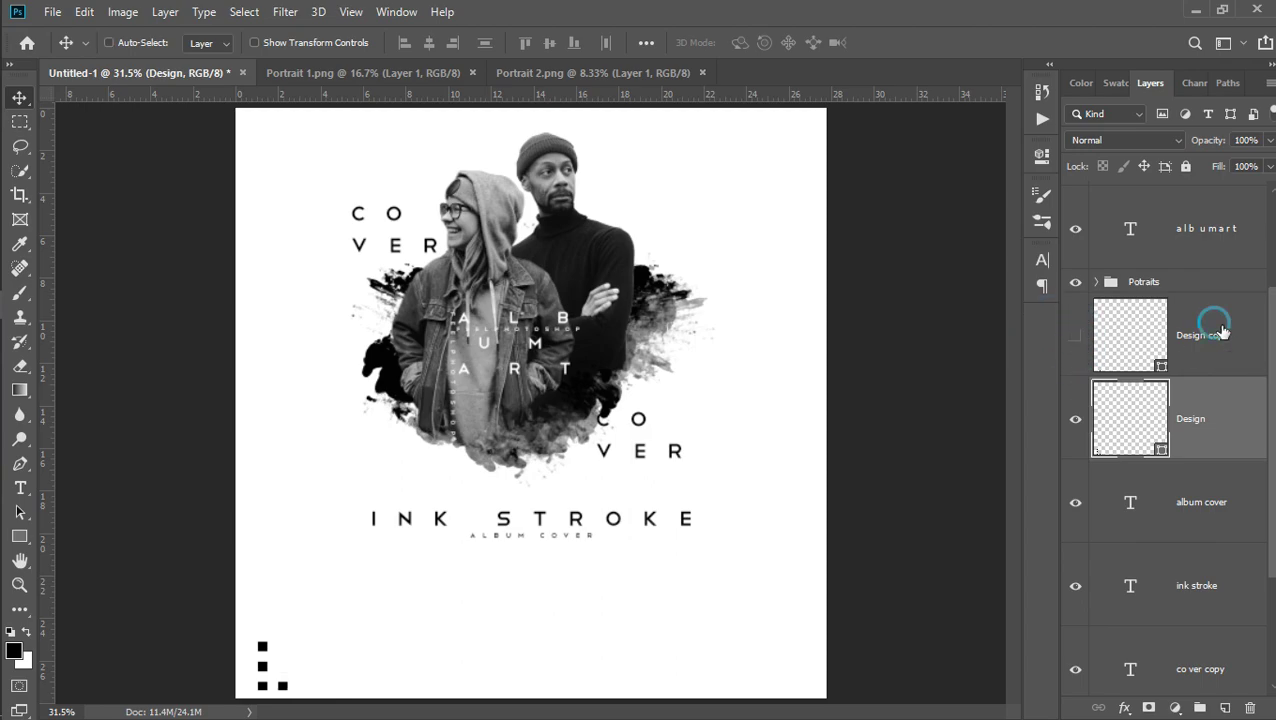
shift+click(1218, 330)
click(1075, 336)
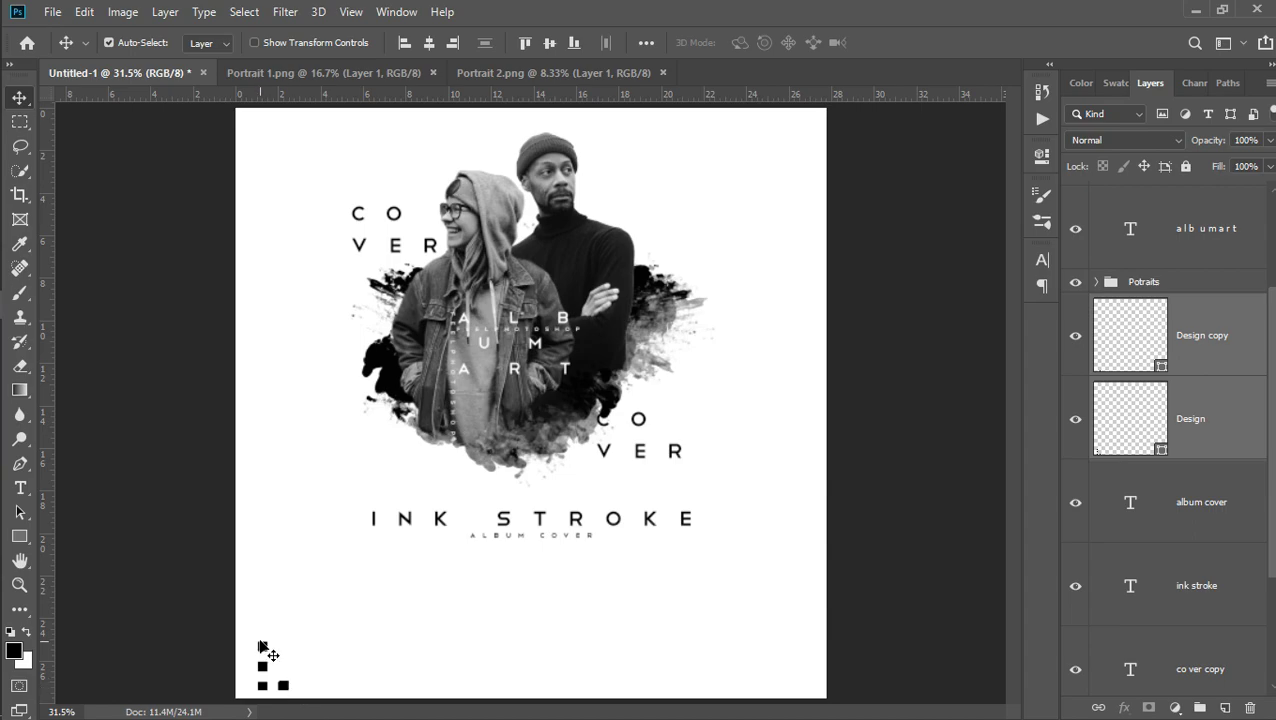
Move the square motif to the top-right corner and put a duplicate in the bottom-left corner
mouse_move(263, 647)
mouse_down()
mouse_move(741, 140)
mouse_move(787, 135)
mouse_up()
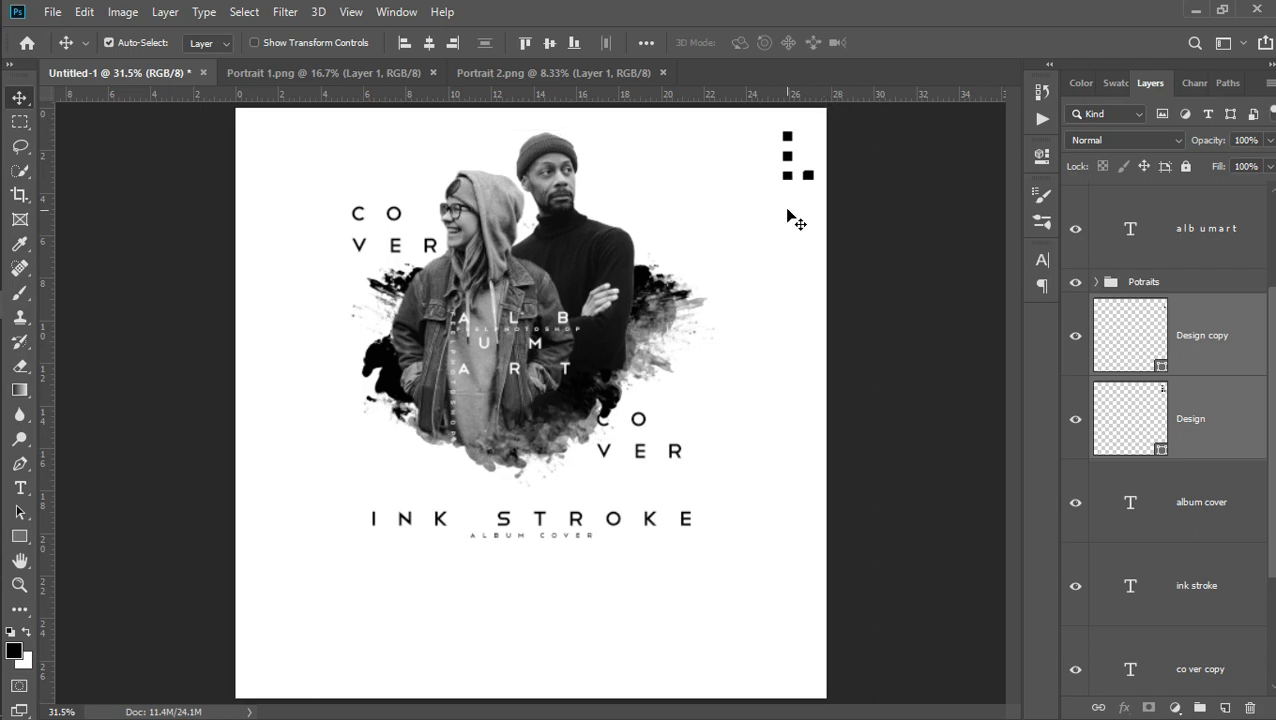
key(ctrl+j)
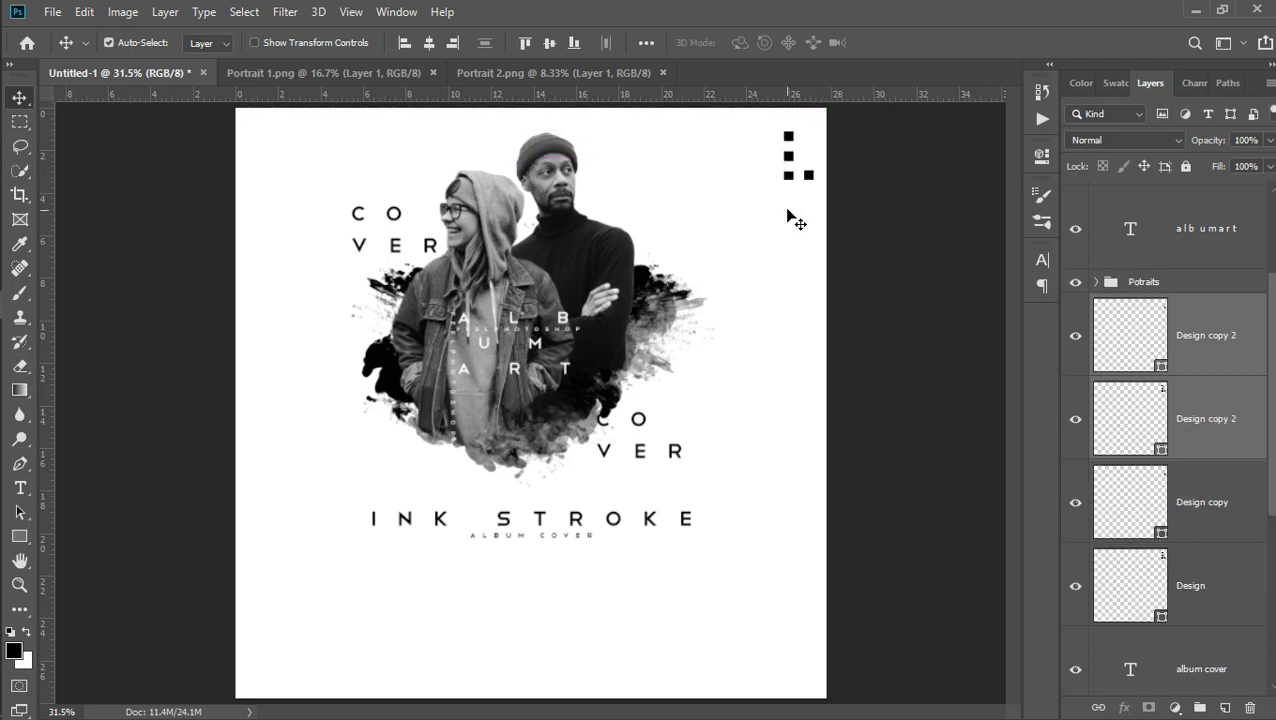
mouse_move(789, 137)
mouse_down()
mouse_move(280, 657)
mouse_move(256, 649)
mouse_up()
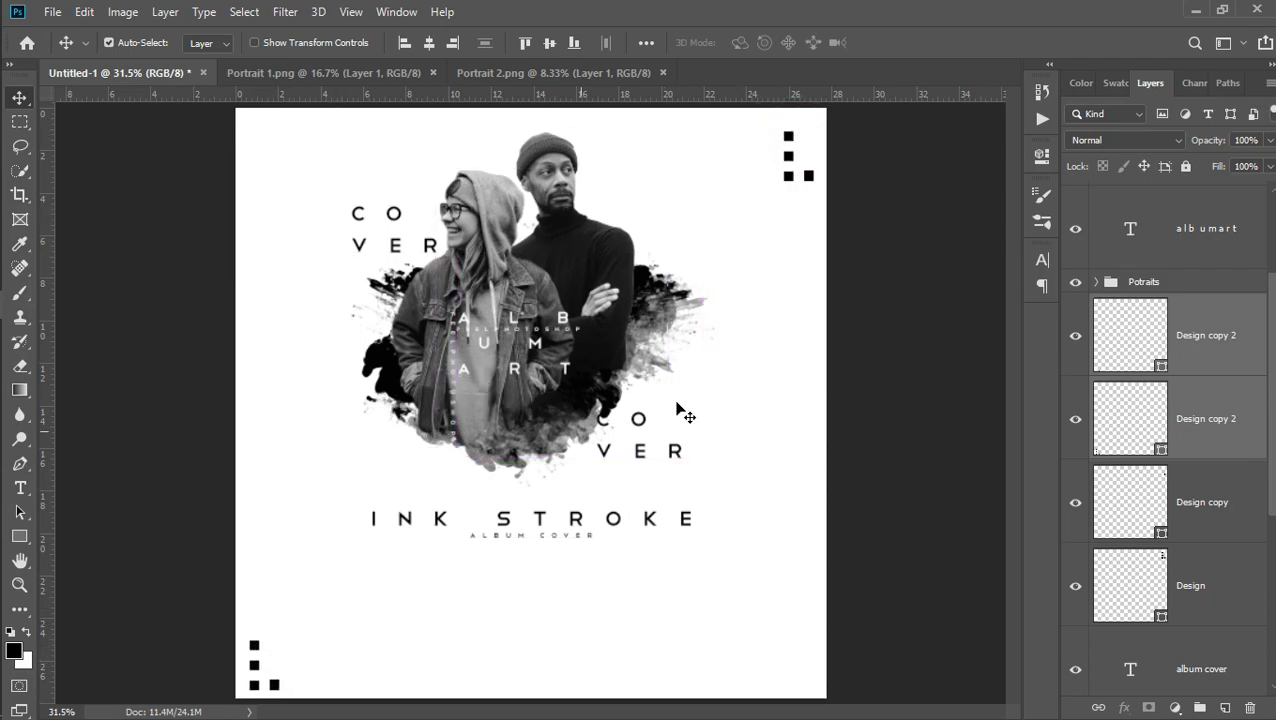
Flip the top-right motif horizontally and nudge it up into the corner
click(1200, 528)
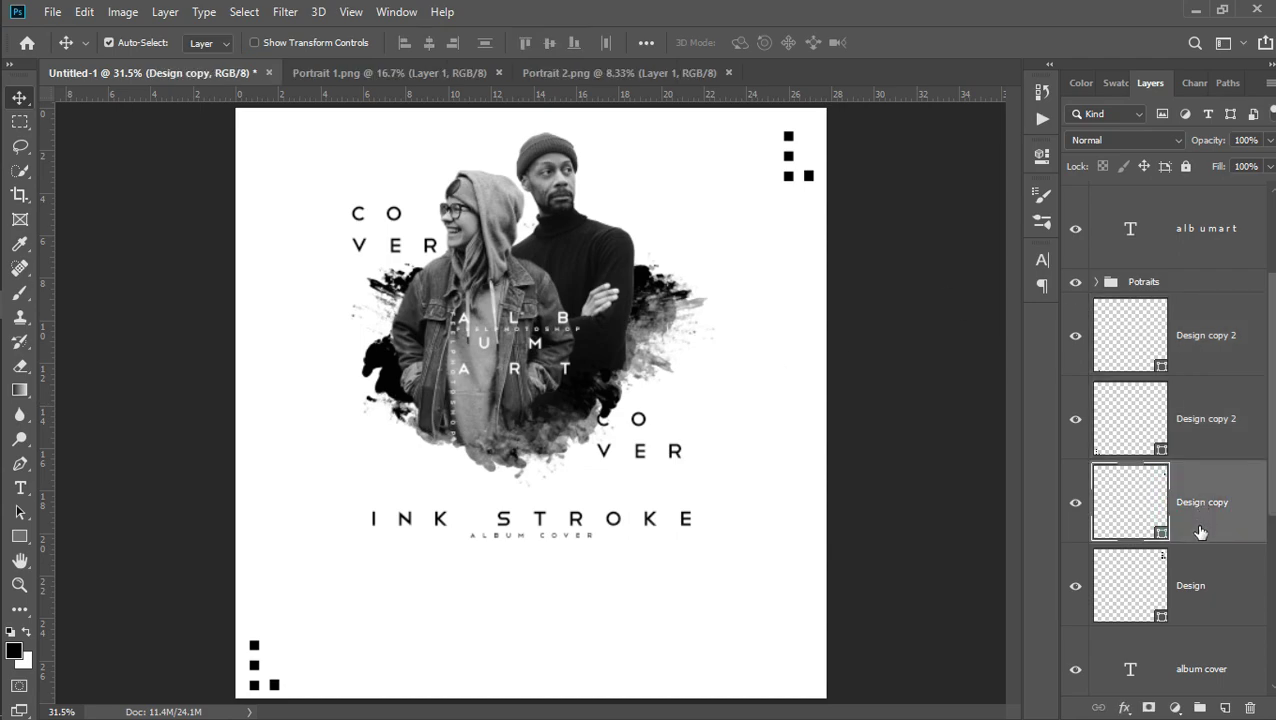
shift+click(1202, 590)
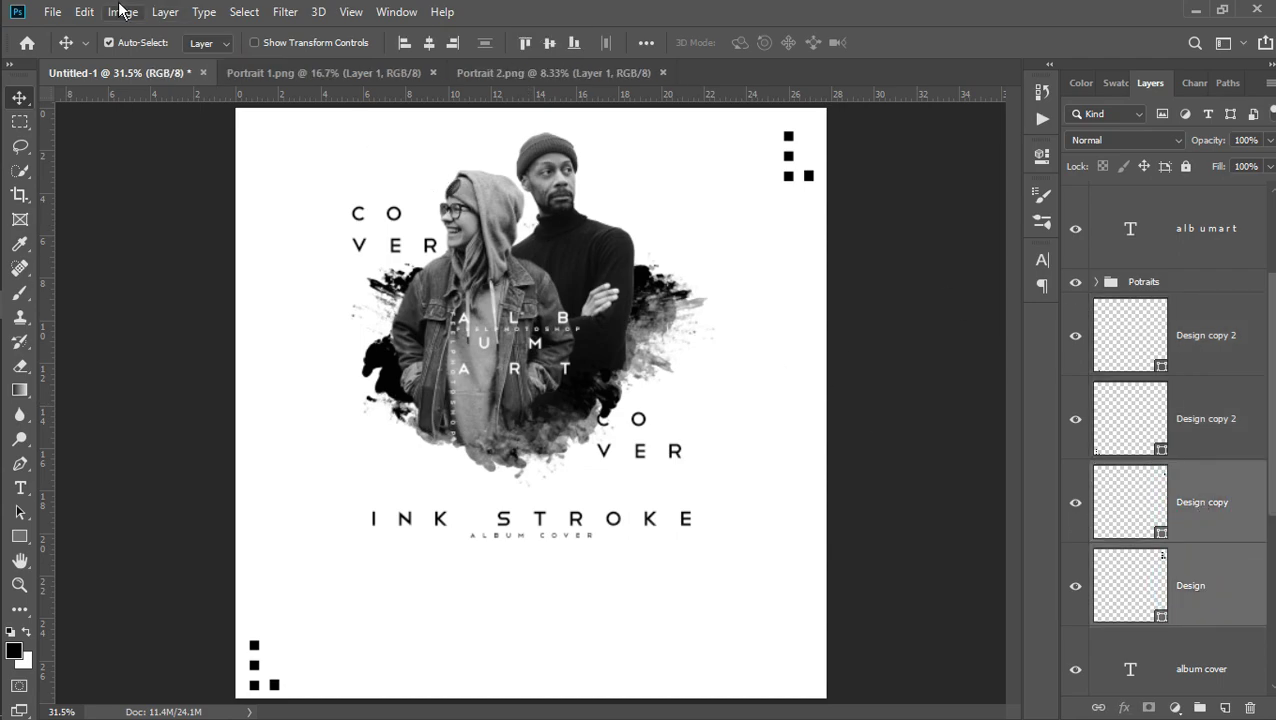
click(84, 13)
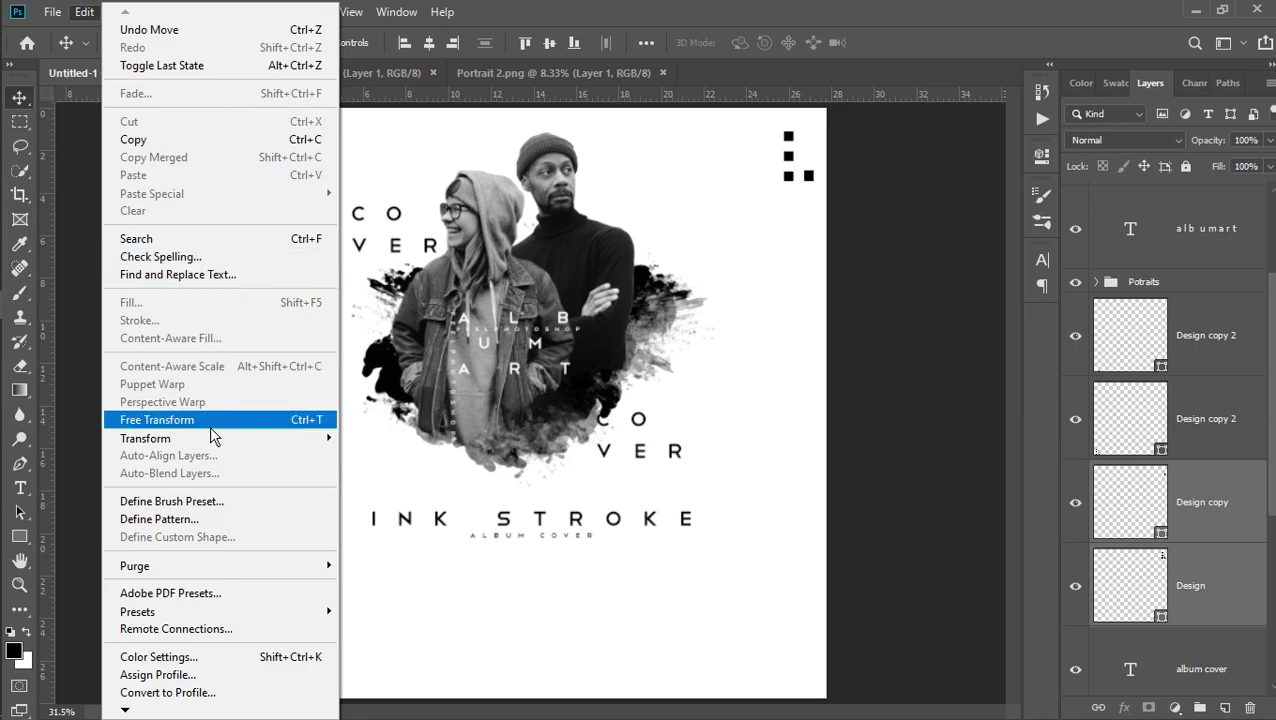
mouse_move(145, 438)
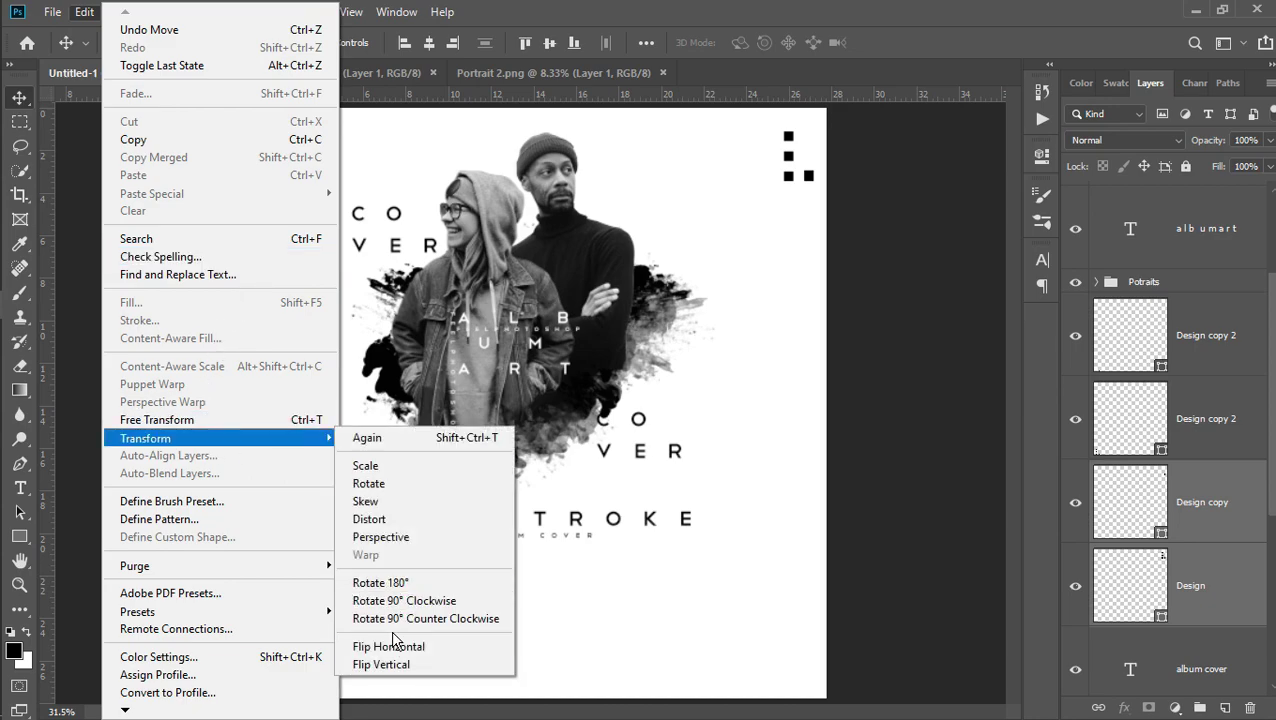
click(395, 648)
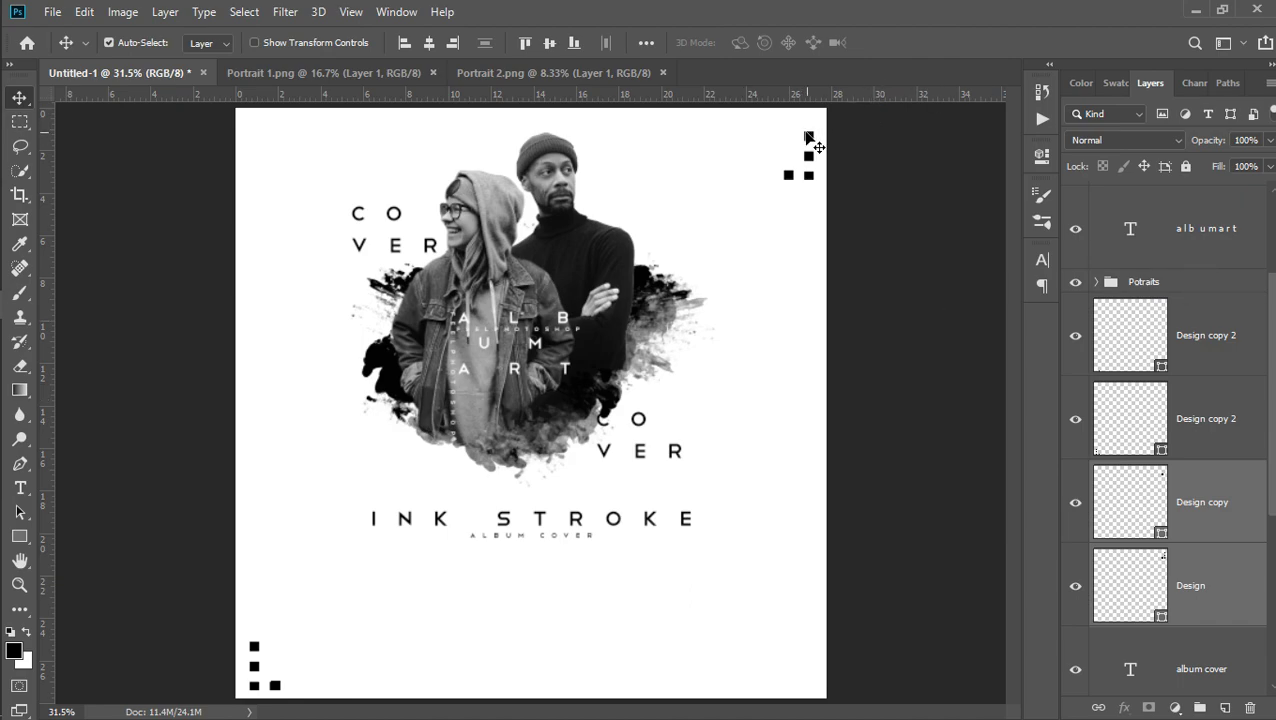
drag(822, 146, 822, 136)
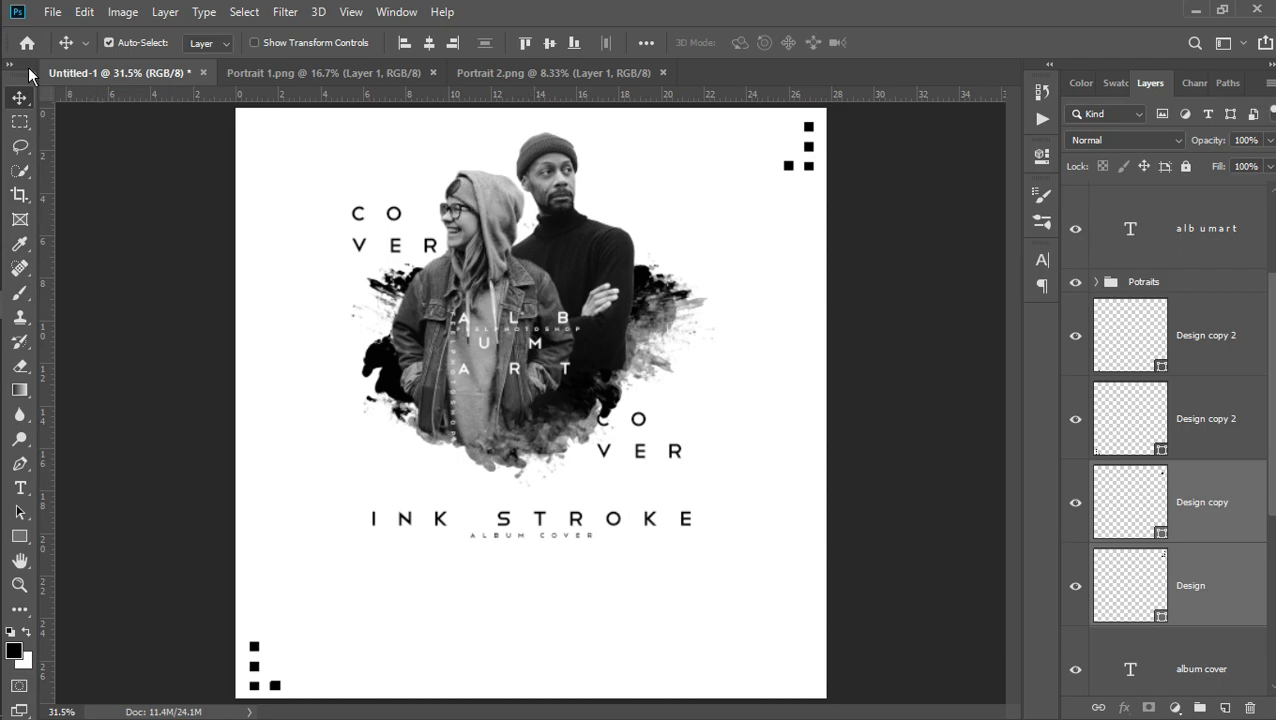
click(1228, 346)
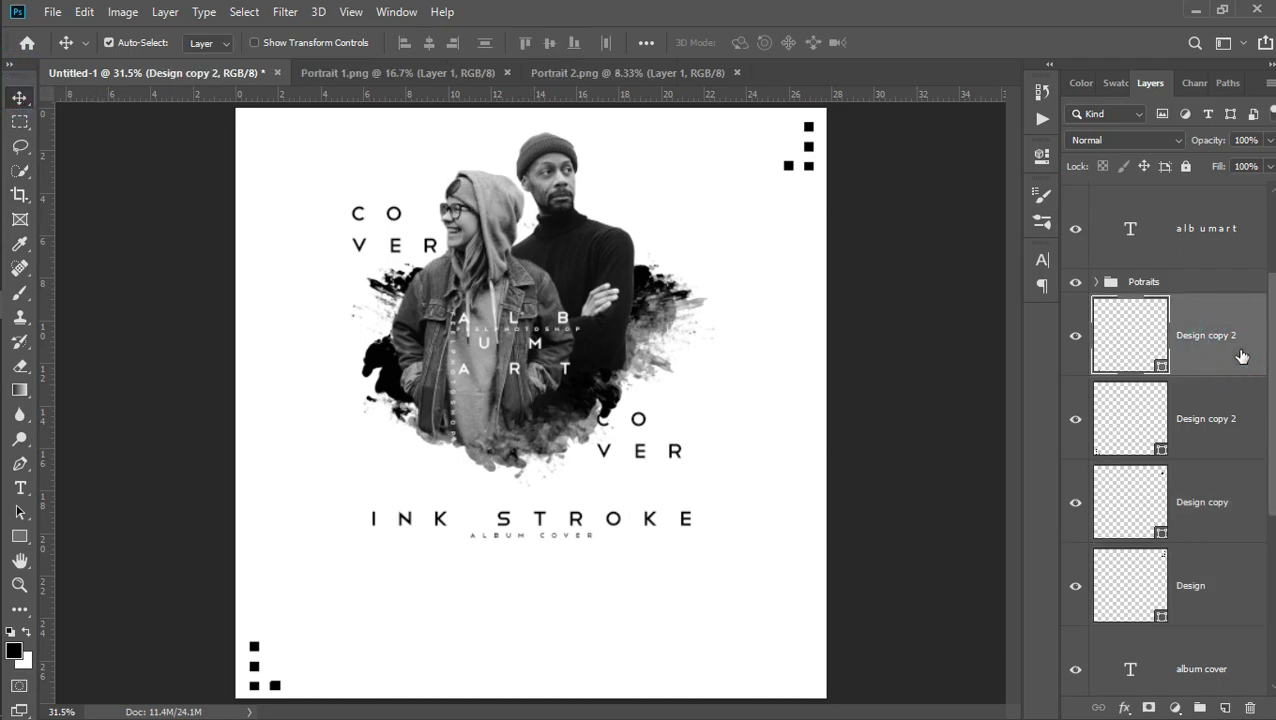
drag(1272, 483, 1270, 360)
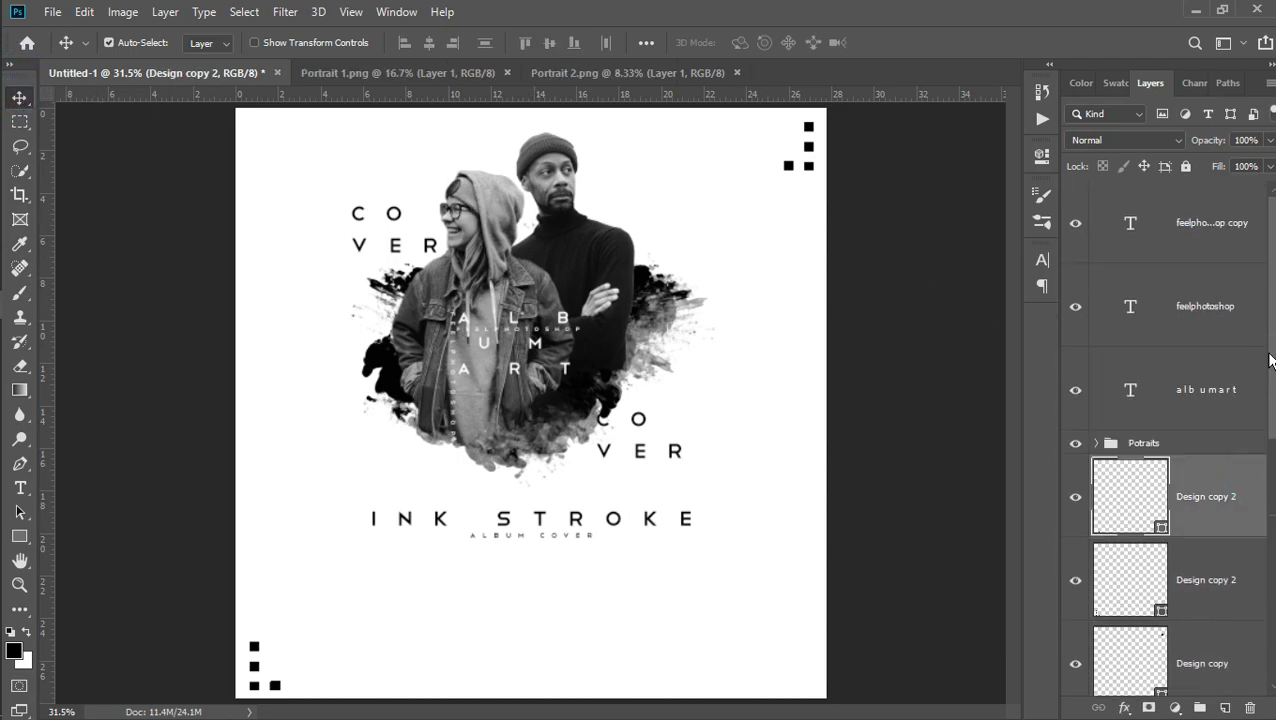
click(1173, 214)
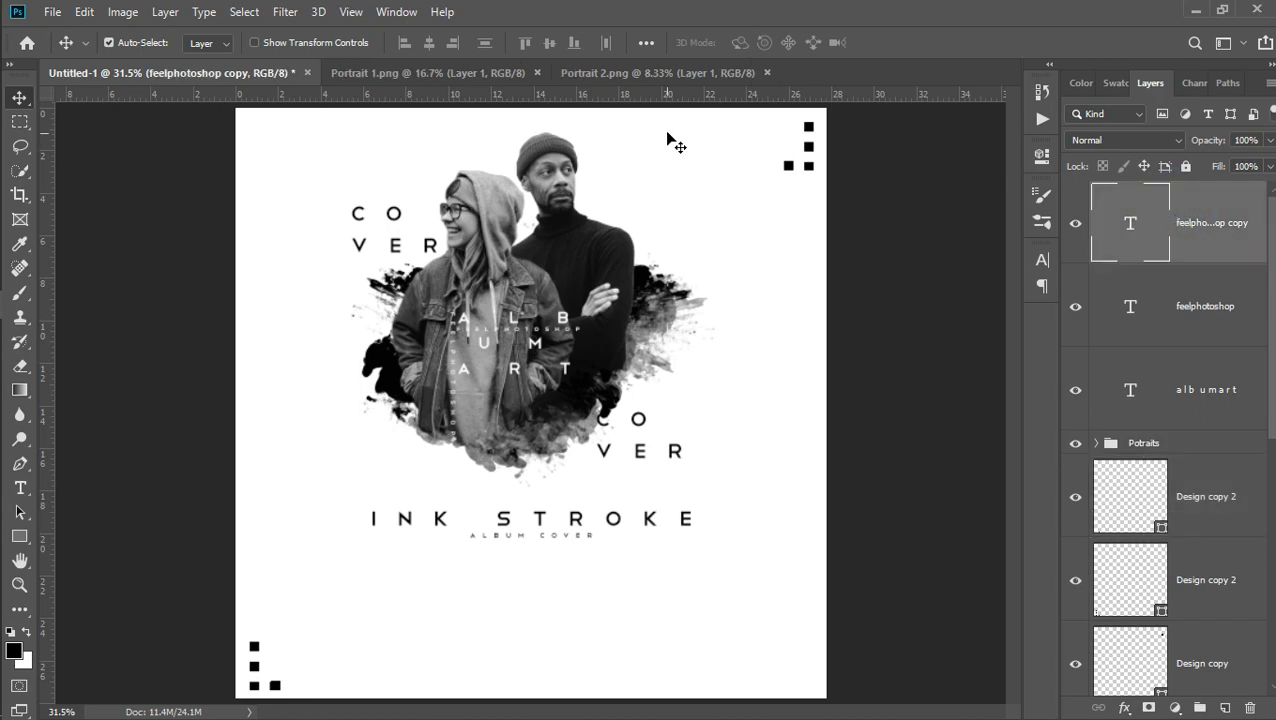
click(285, 11)
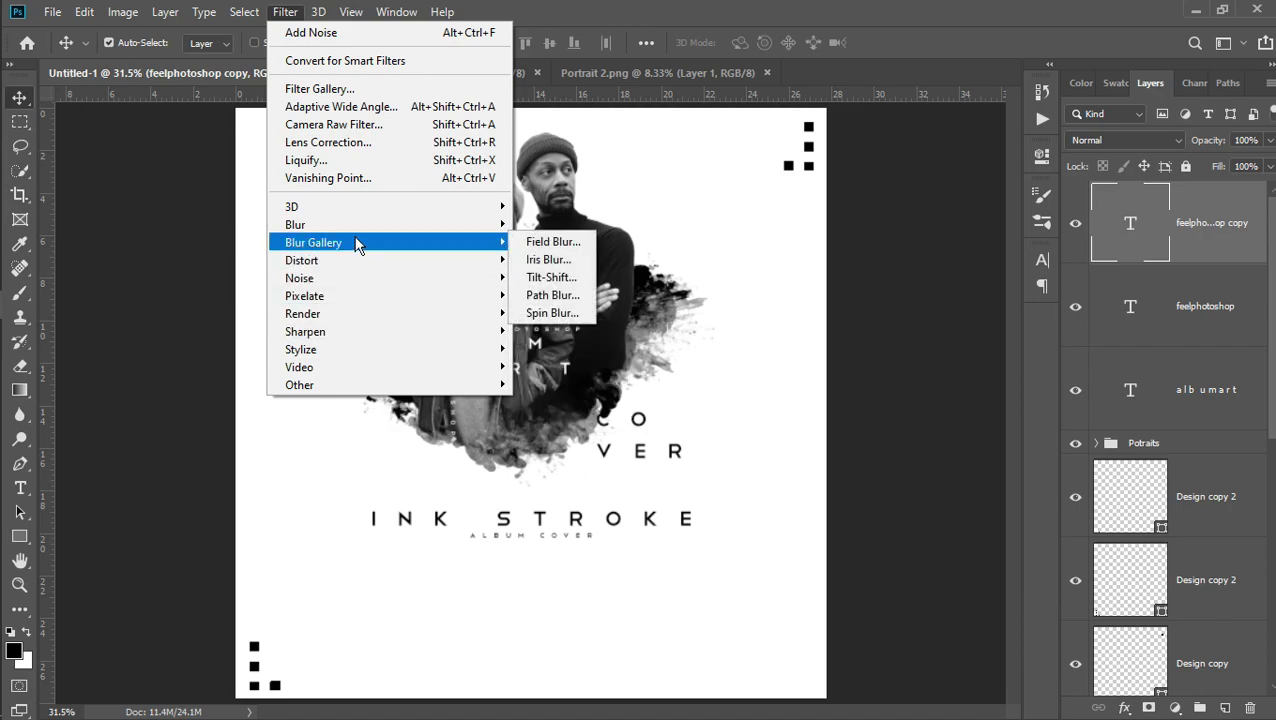
mouse_move(300, 278)
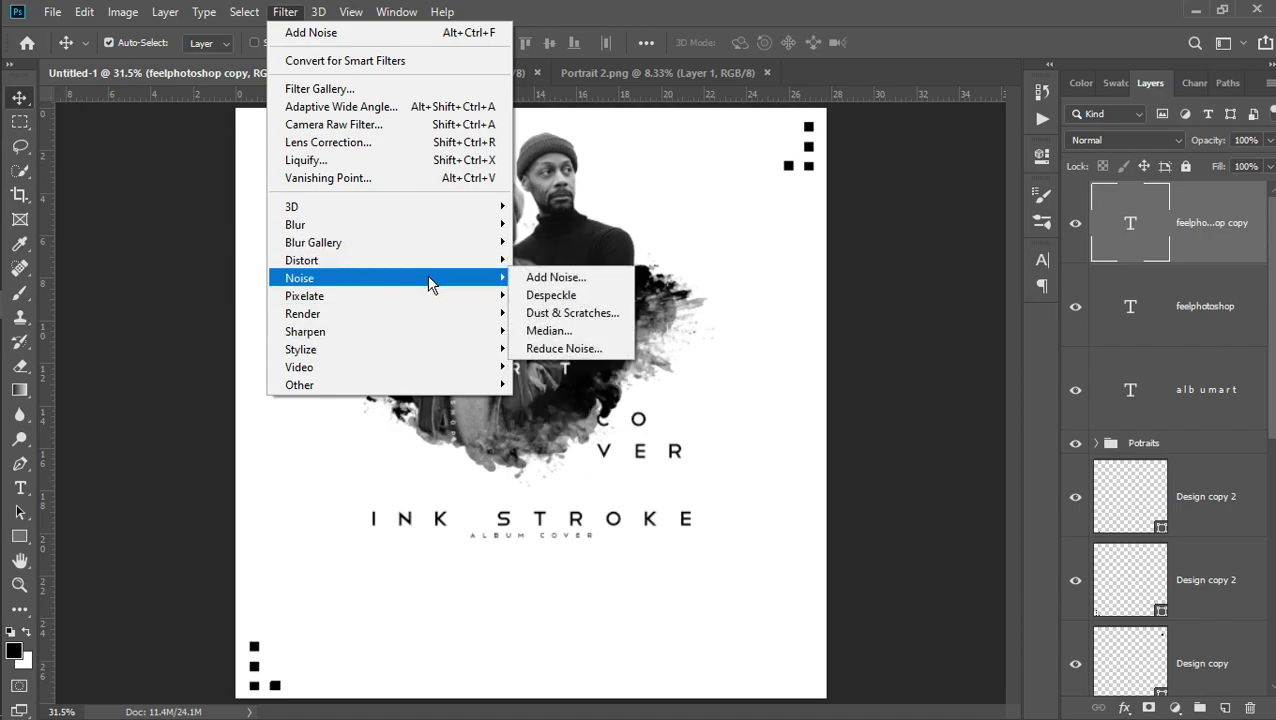
click(529, 281)
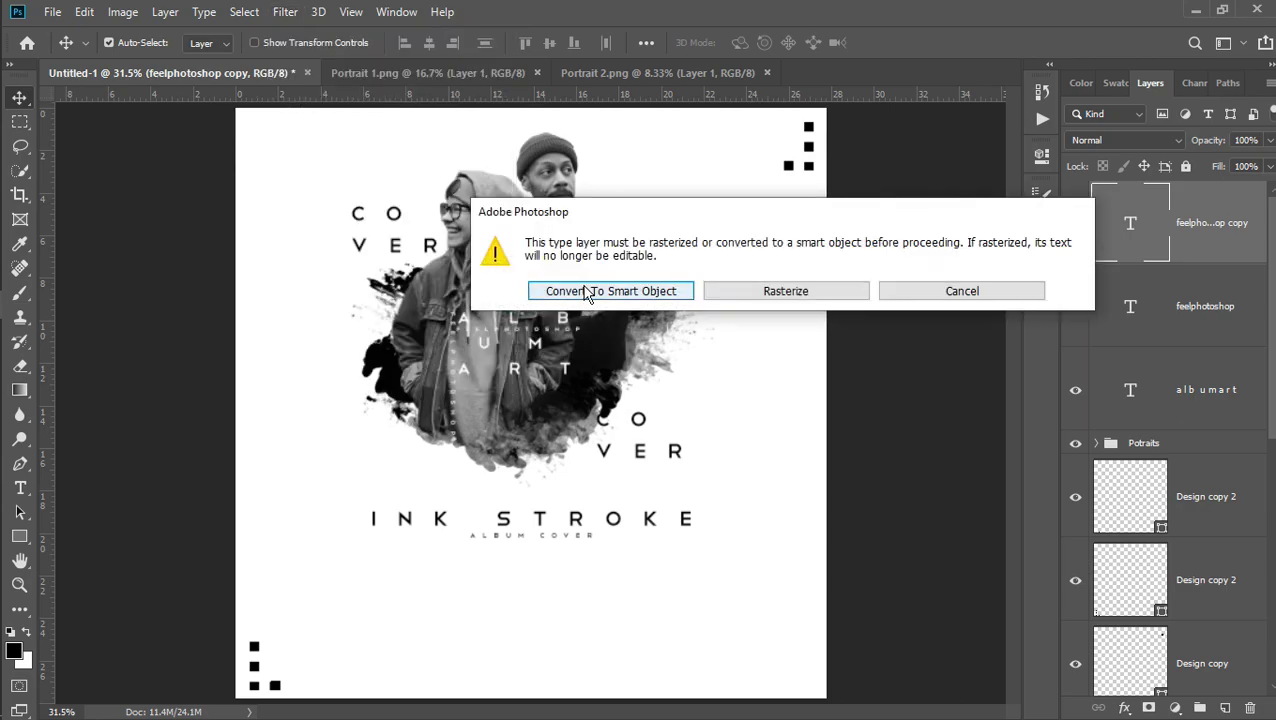
click(940, 291)
scroll(1271, 367, down, 5)
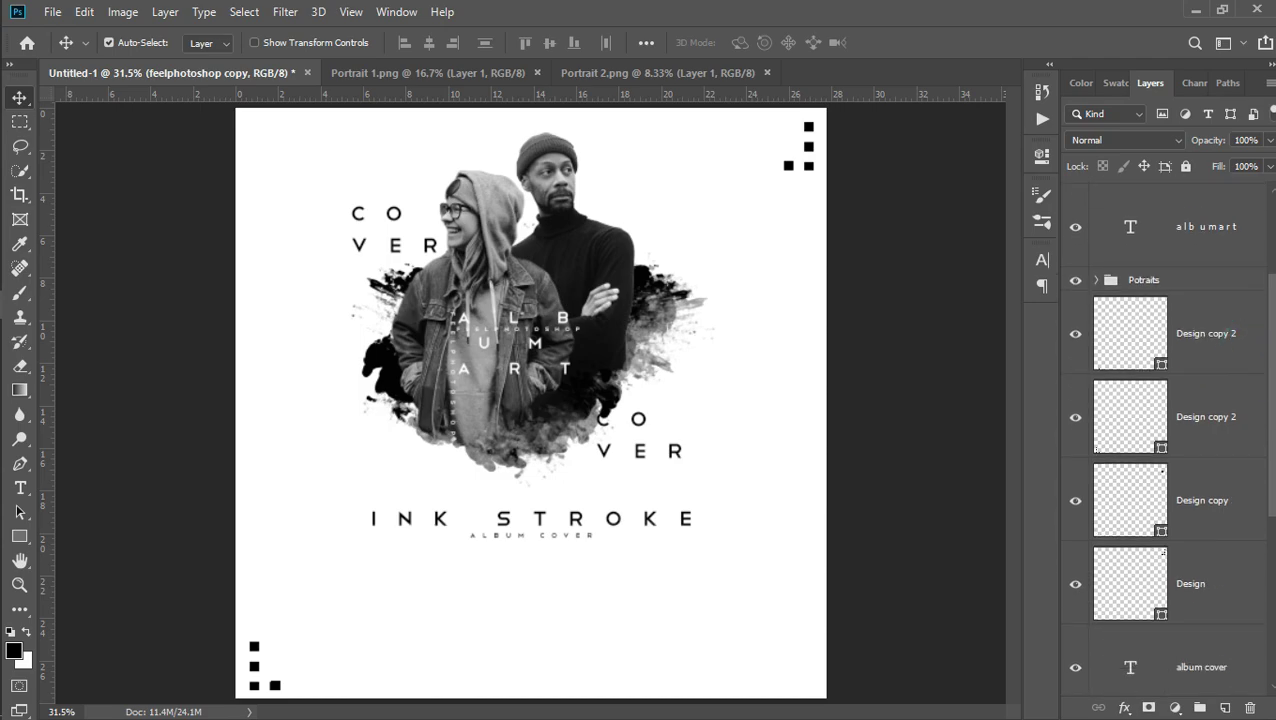
scroll(1271, 367, down, 5)
scroll(1271, 367, down, 3)
Apply Add Noise at 36.21% to the Background layer
click(1170, 683)
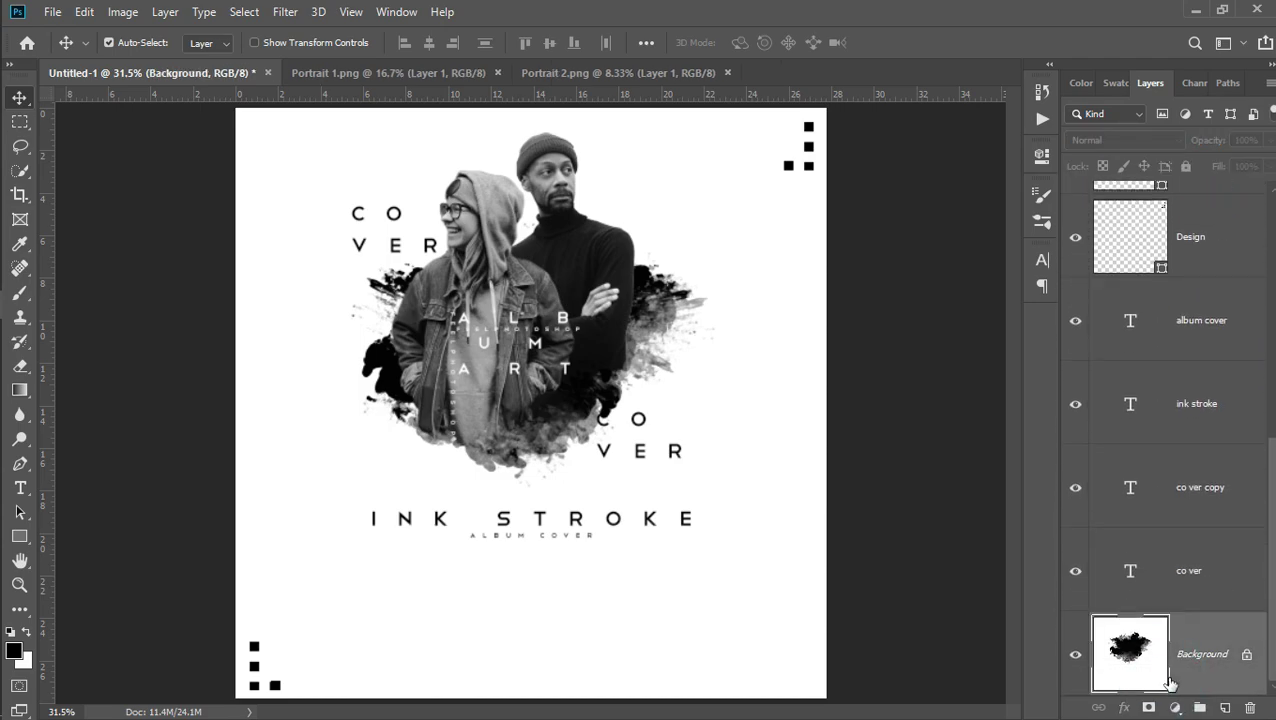
click(285, 12)
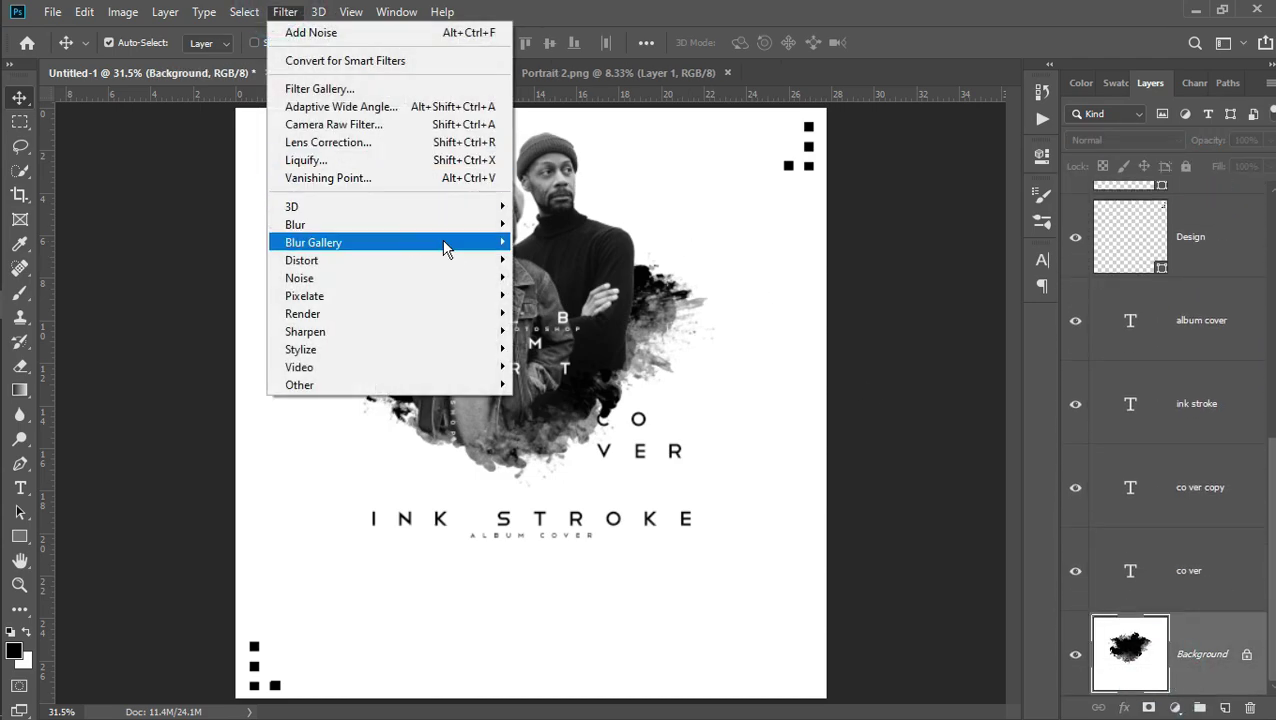
mouse_move(299, 278)
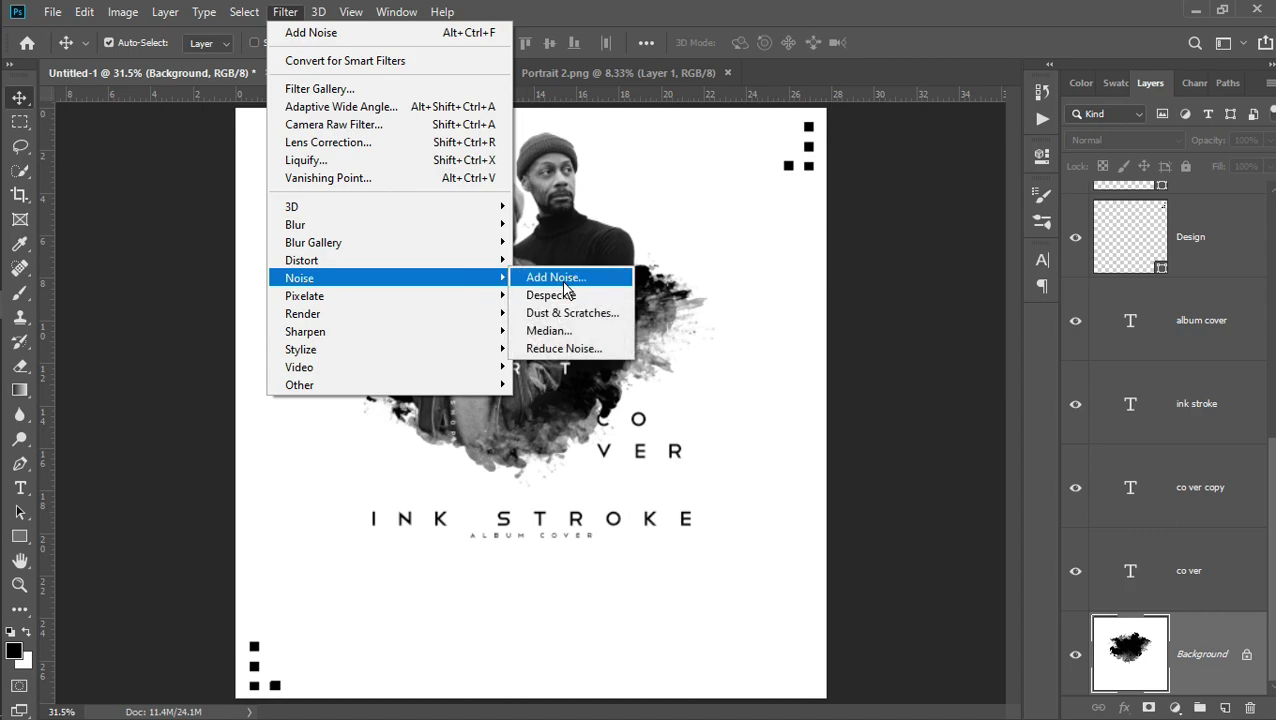
click(556, 278)
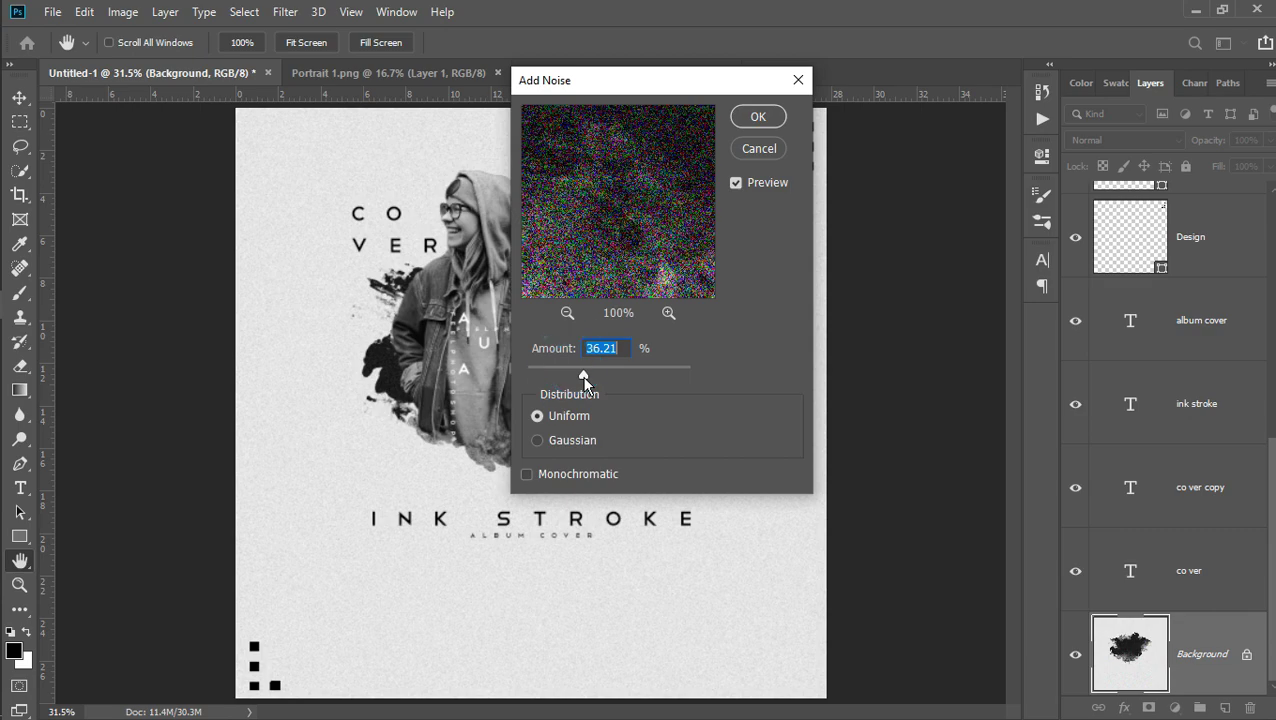
click(758, 116)
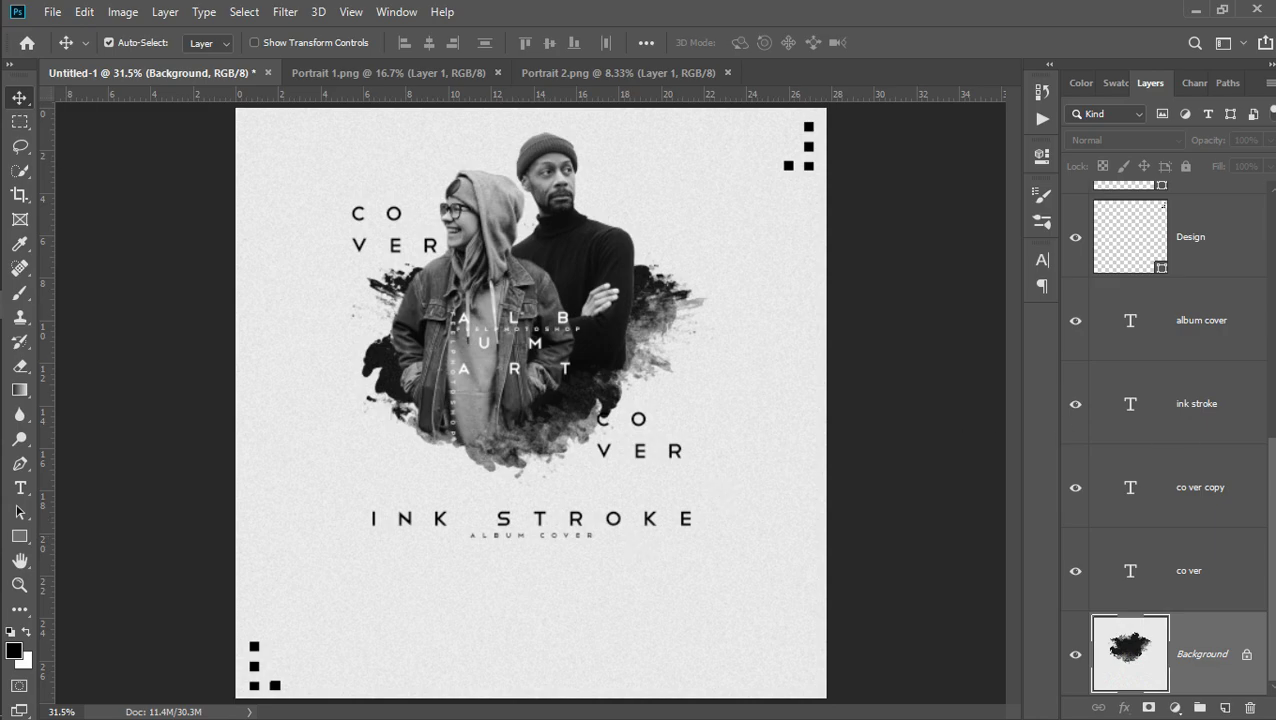
drag(1272, 490, 1272, 232)
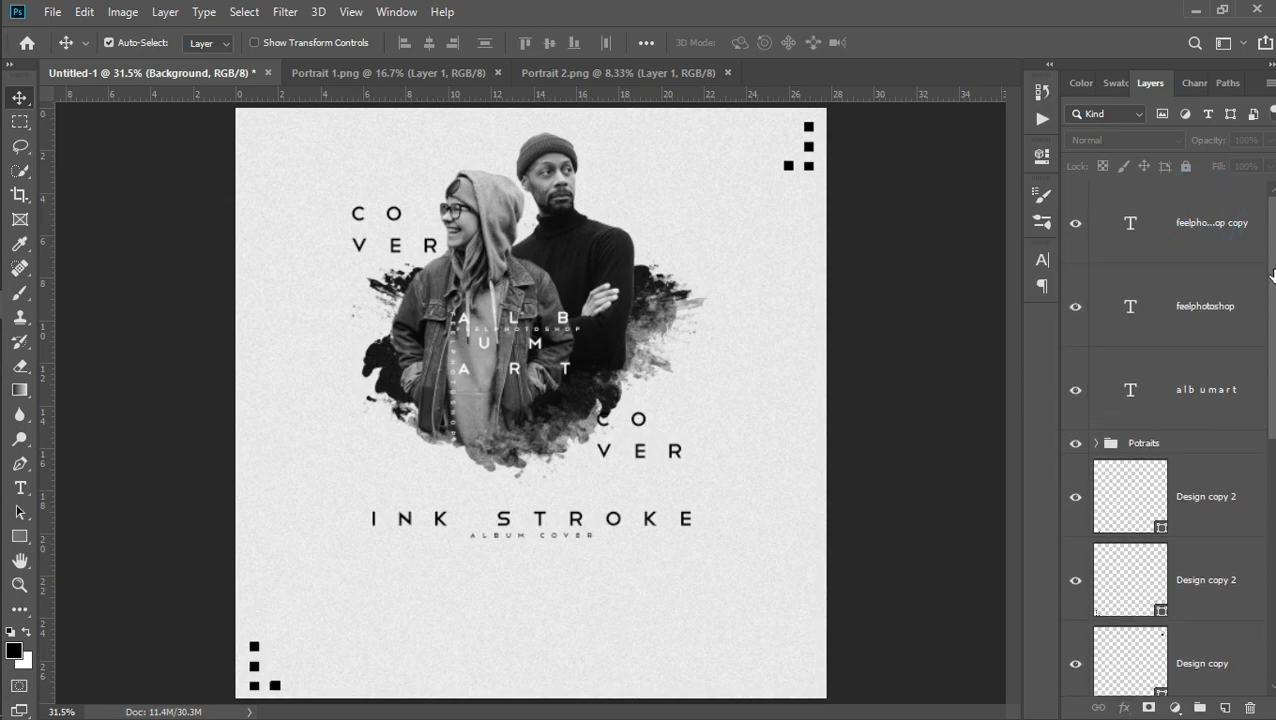
Group all layers from feelphotoshop copy down to the co ver layer and rename the group INK STROKE
click(1215, 222)
drag(1272, 240, 1273, 527)
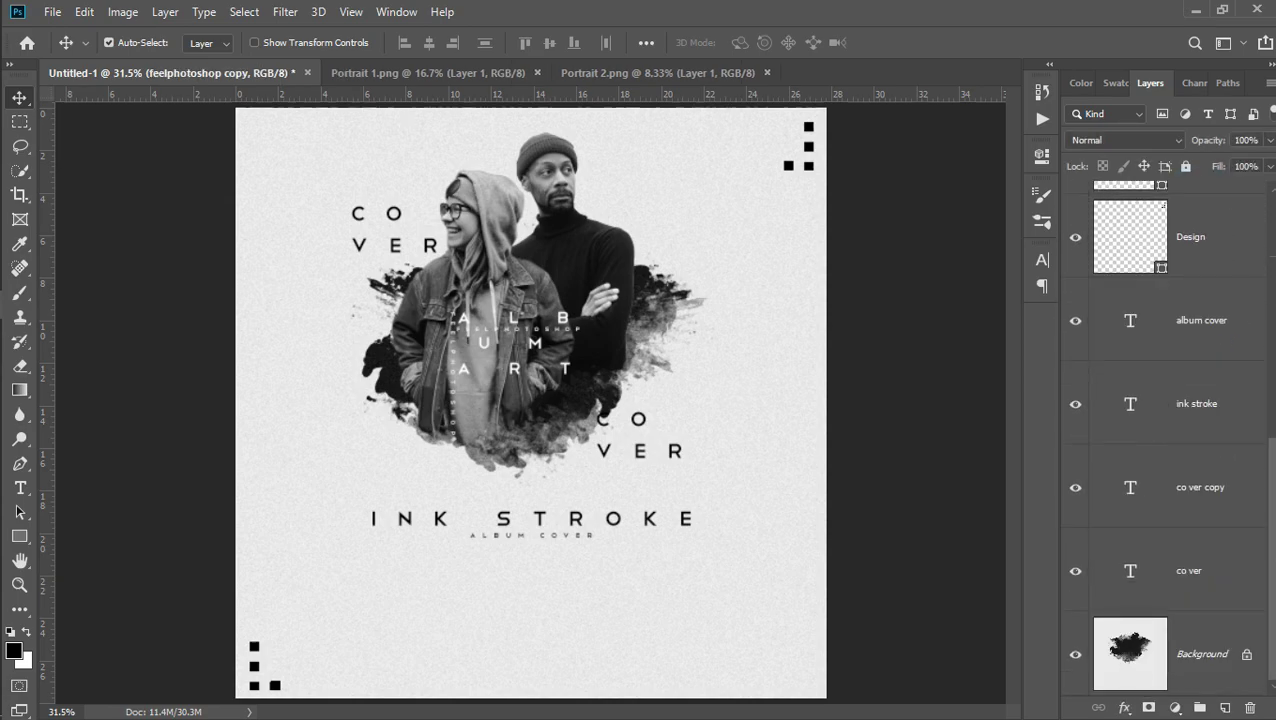
shift+click(1188, 571)
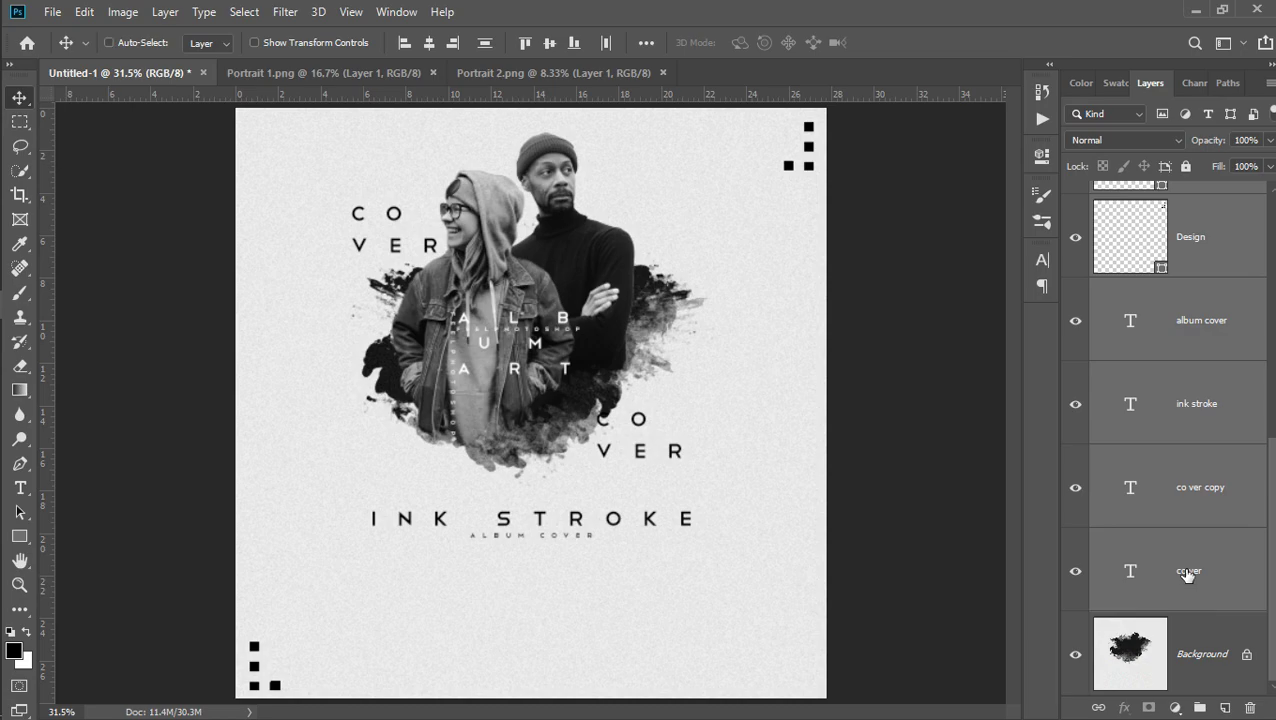
key(ctrl+g)
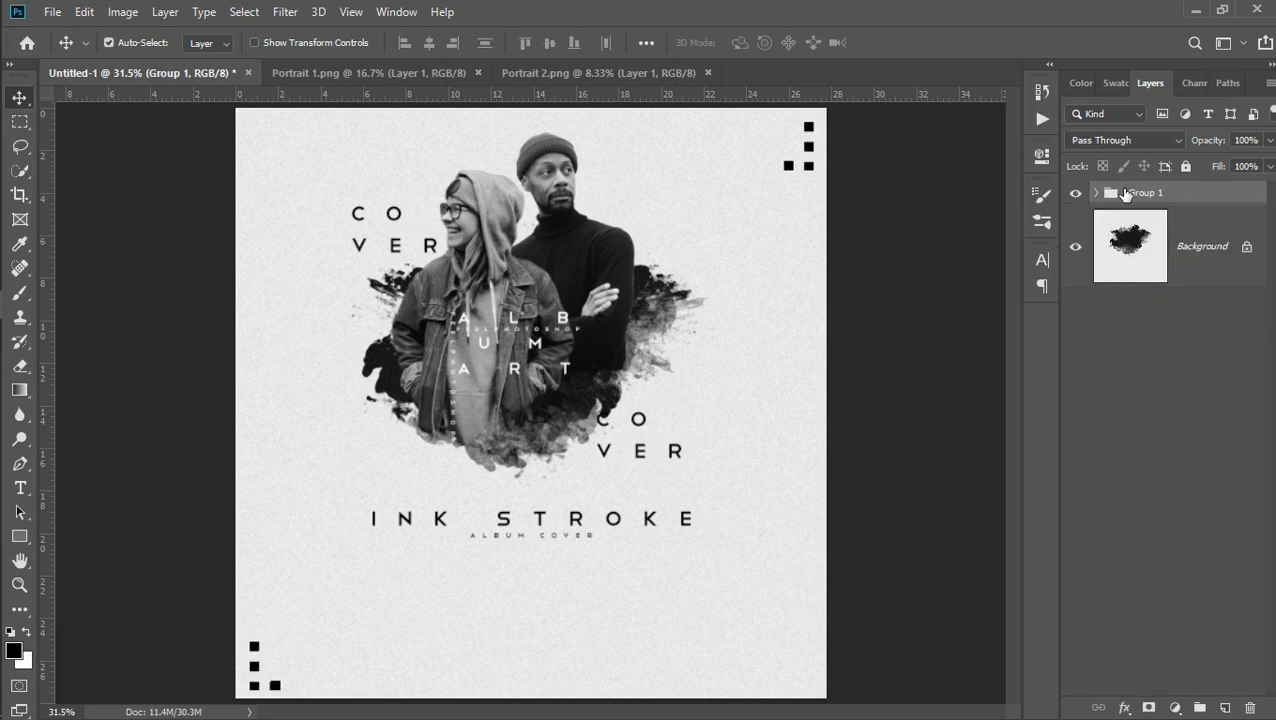
double_click(1128, 193)
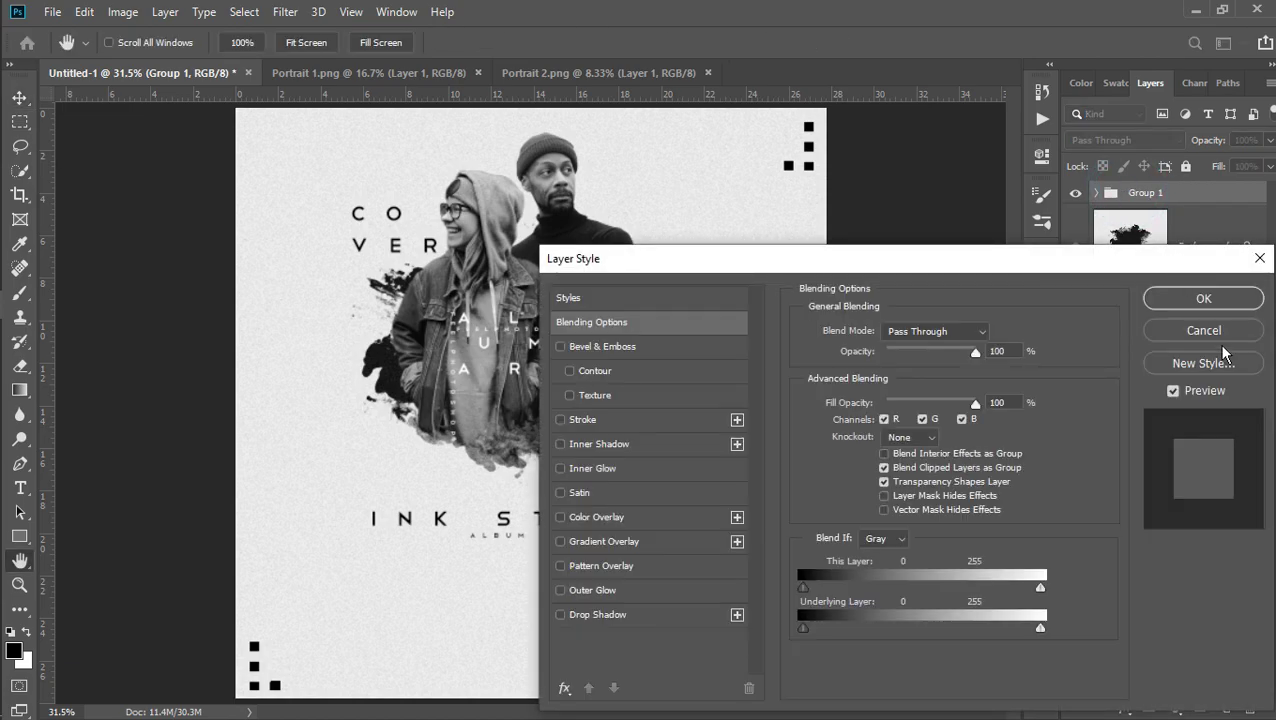
click(1210, 331)
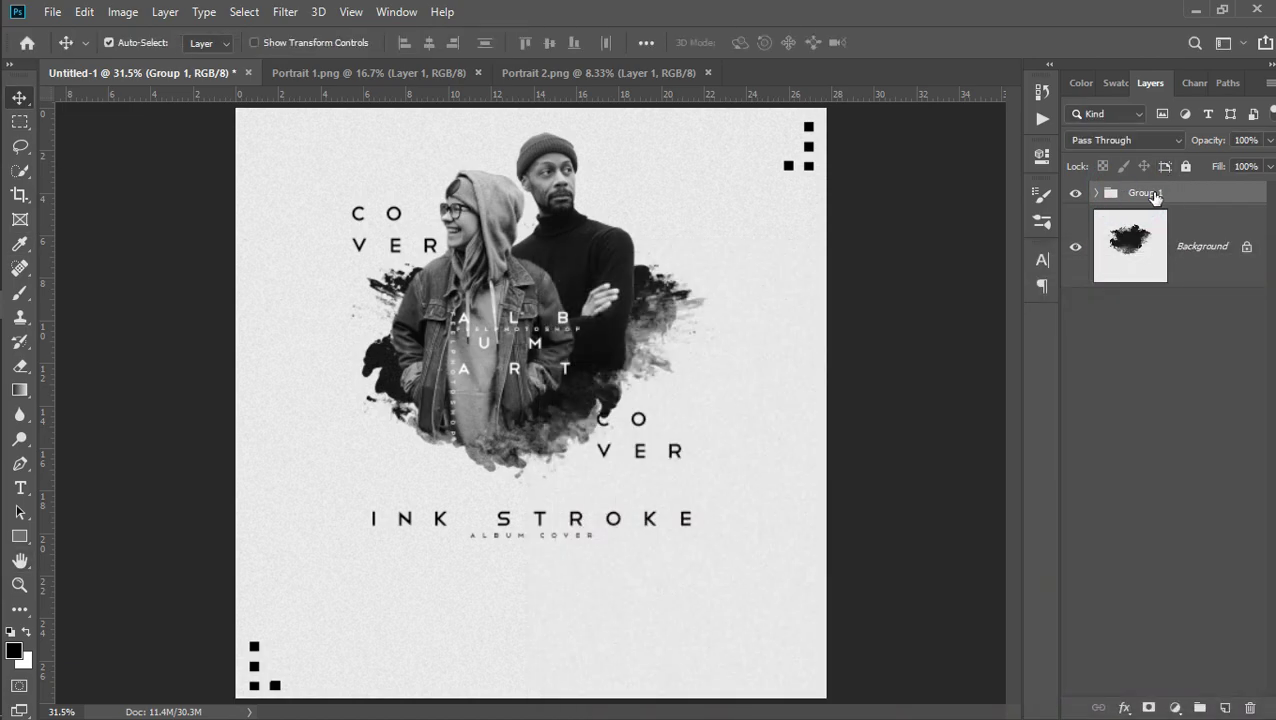
double_click(1155, 195)
key(BackSpace)
text(INK STROKE)
key(Return)
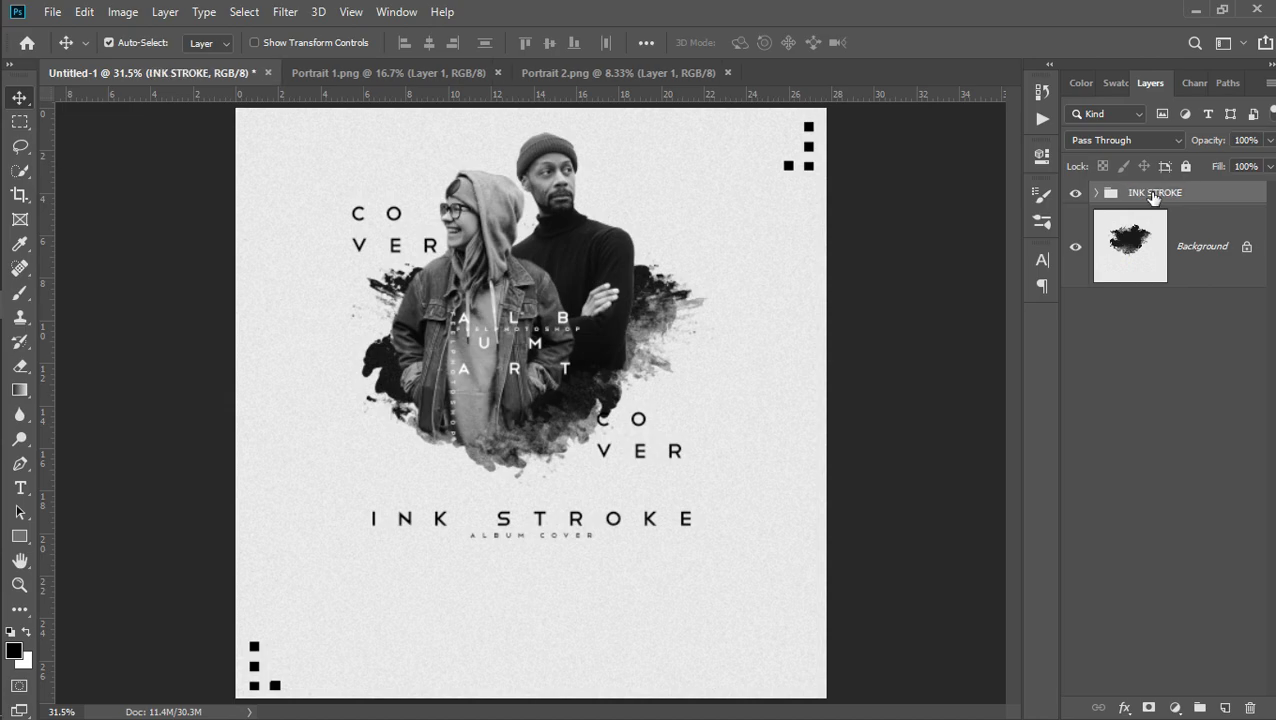